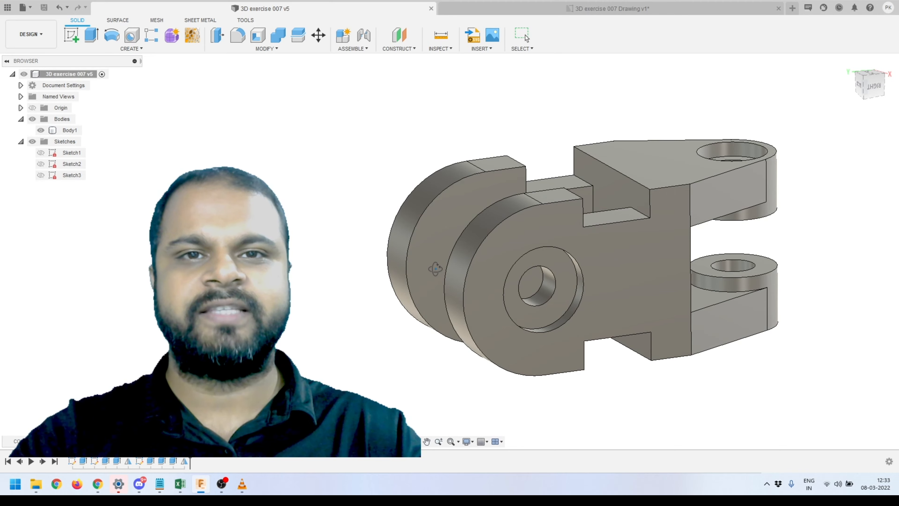
mouse_move(436, 268)
shift+middle_down()
mouse_move(435, 252)
mouse_move(446, 262)
mouse_move(442, 254)
mouse_move(438, 268)
shift+middle_up()
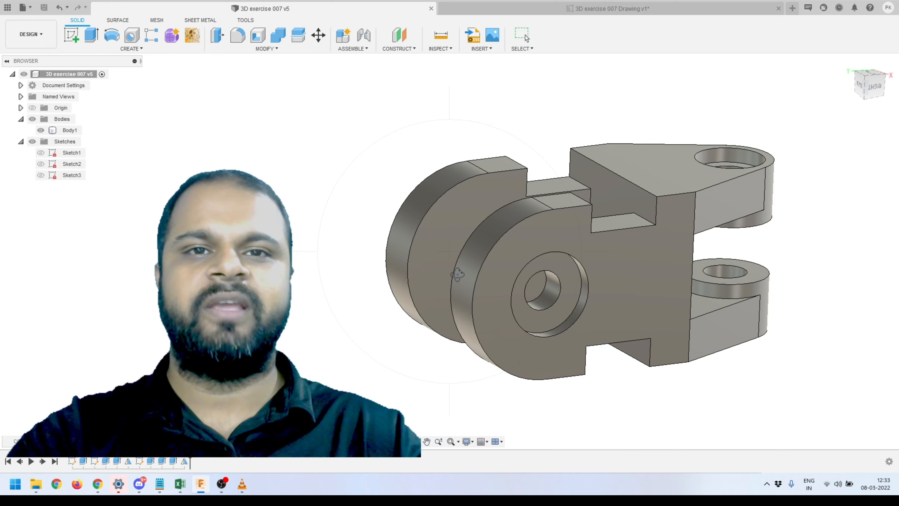
mouse_move(458, 285)
shift+middle_down()
mouse_move(458, 262)
mouse_move(448, 297)
mouse_move(453, 284)
shift+middle_up()
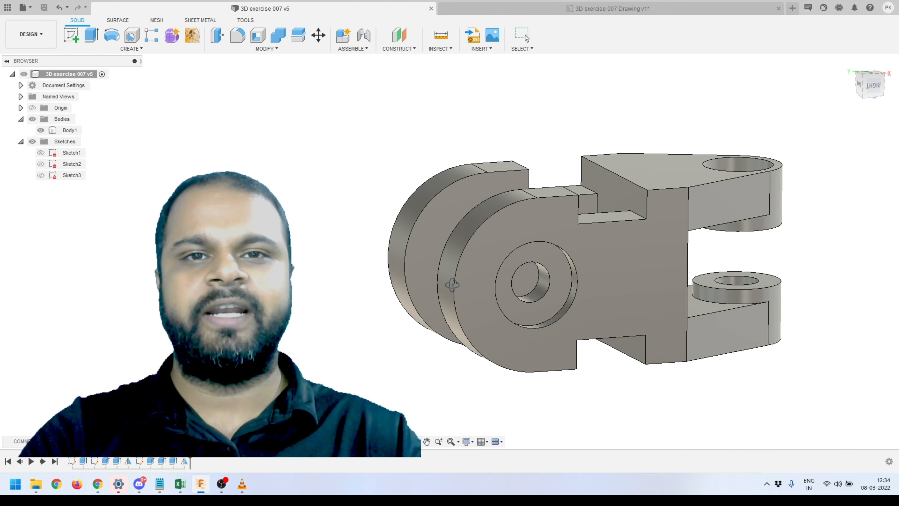
shift+middle_drag(452, 284, 467, 296)
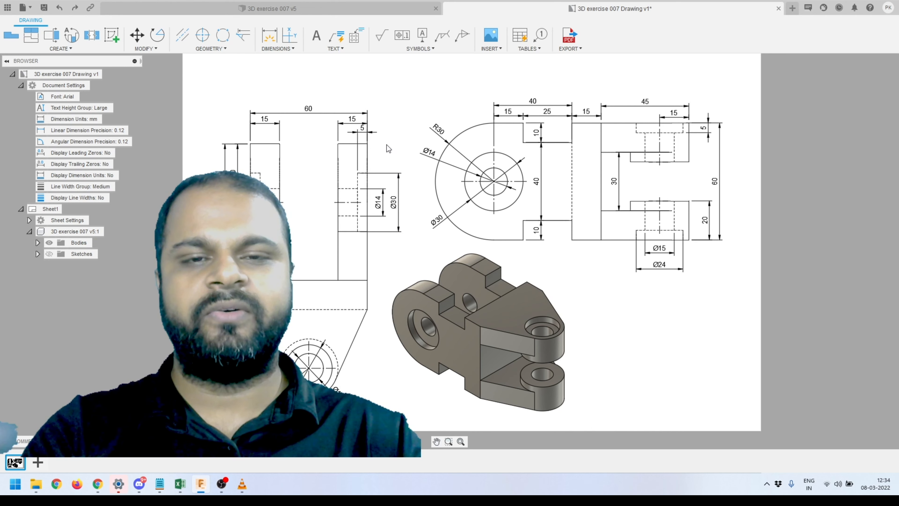
click(339, 17)
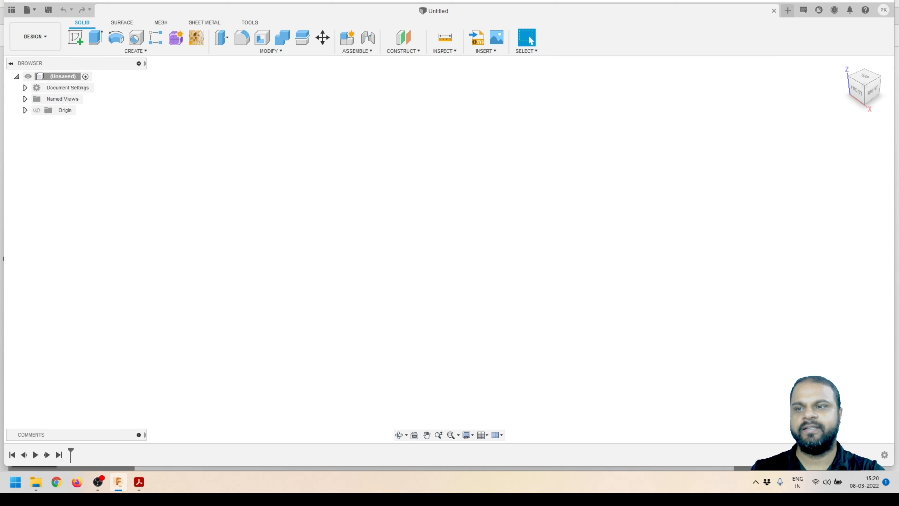
Create a new folder named "Exercise" in the YouTube 3Diest project
click(863, 1)
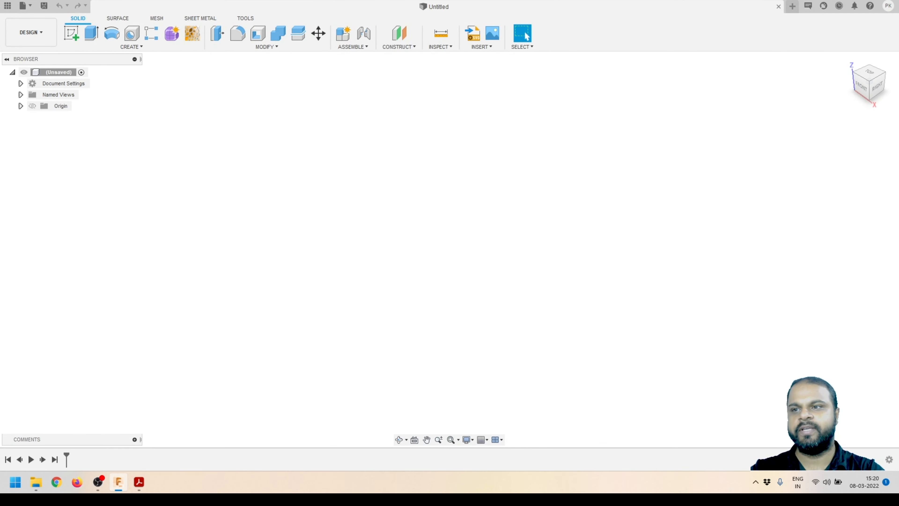
click(8, 6)
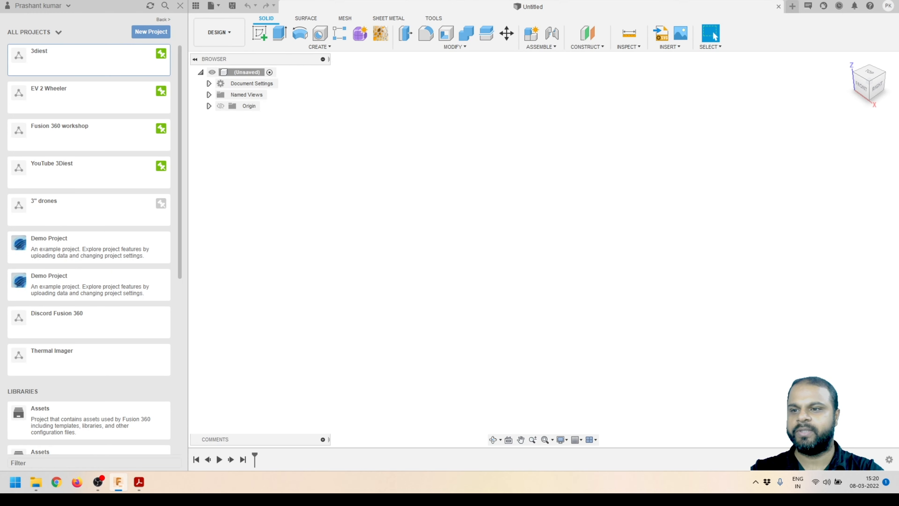
double_click(89, 173)
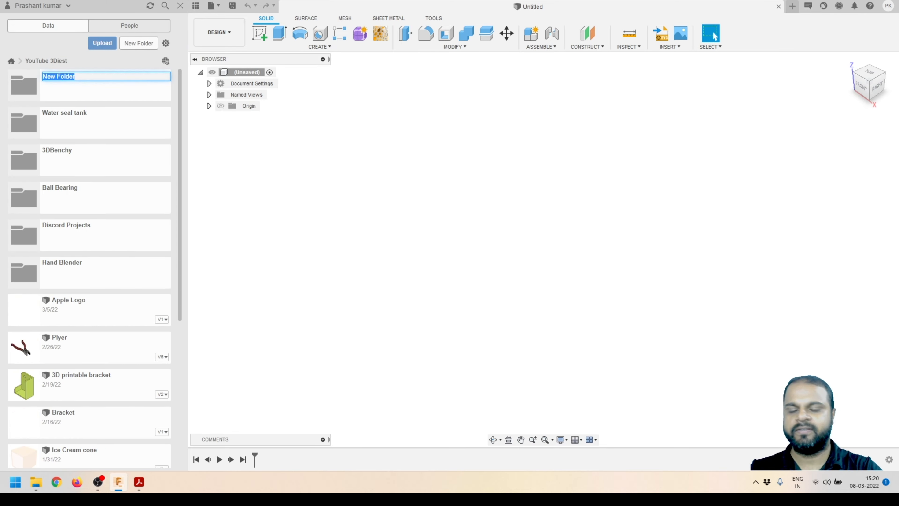
text(Exercise)
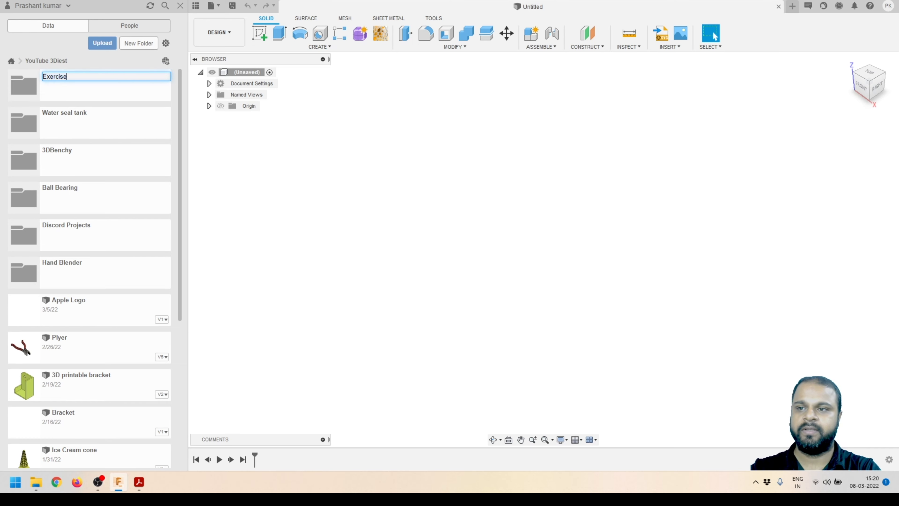
key(Return)
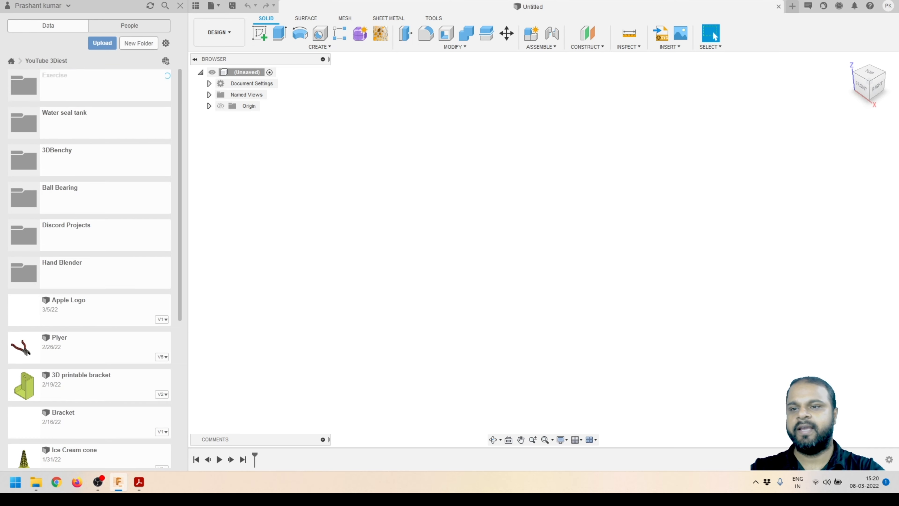
Save the untitled design as "Exercise 07" in the Exercise folder and hide the project data
double_click(89, 85)
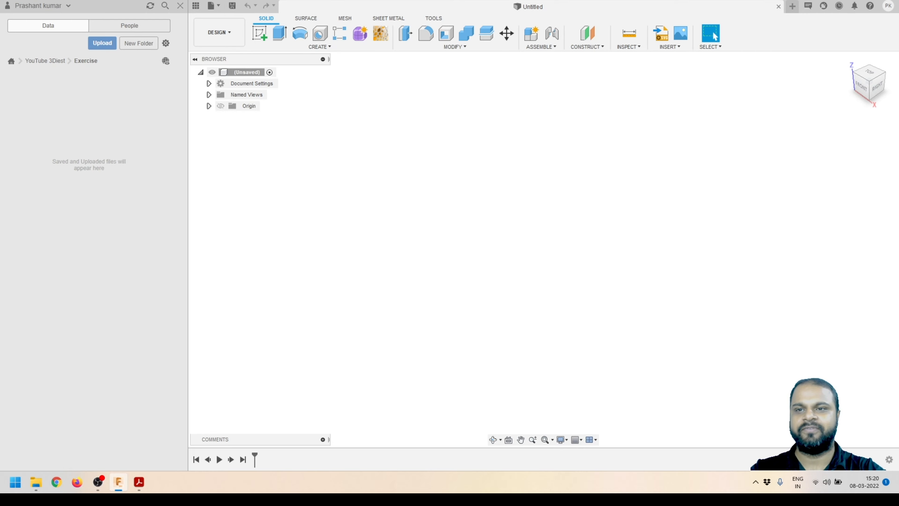
key(ctrl+s)
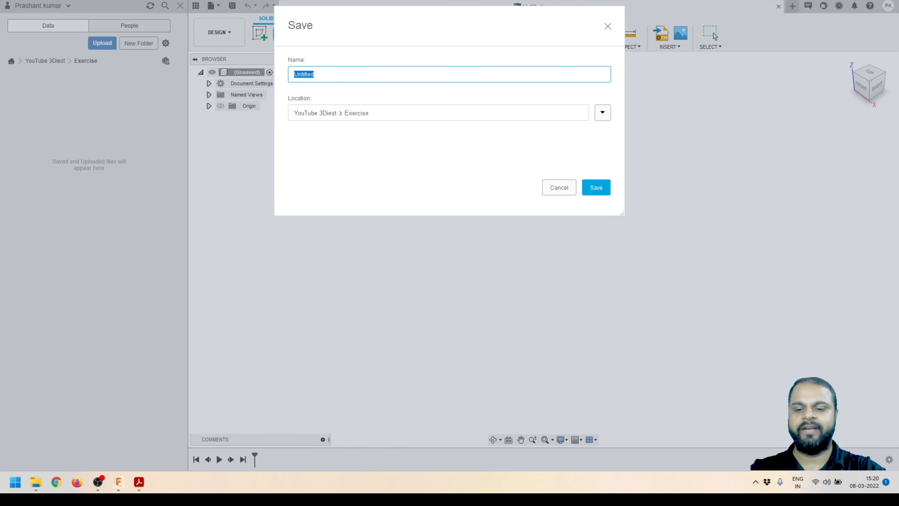
text(Excer)
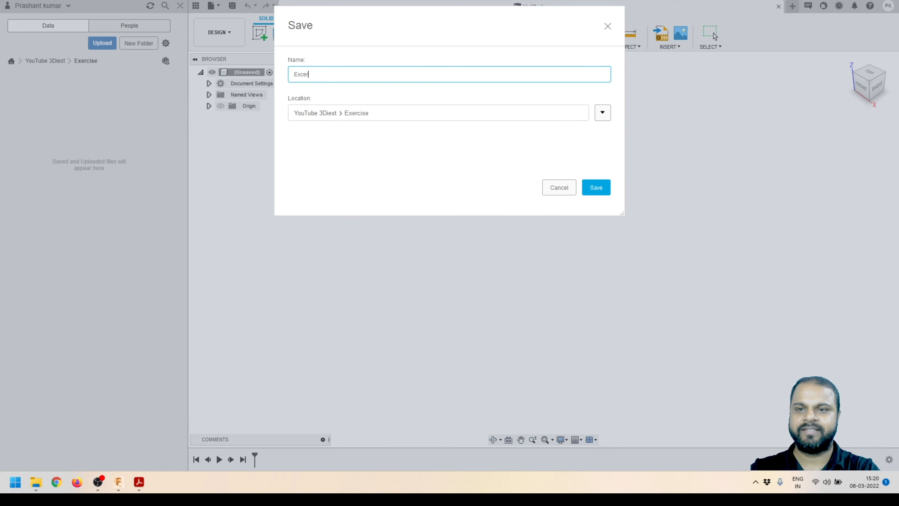
key(BackSpace)
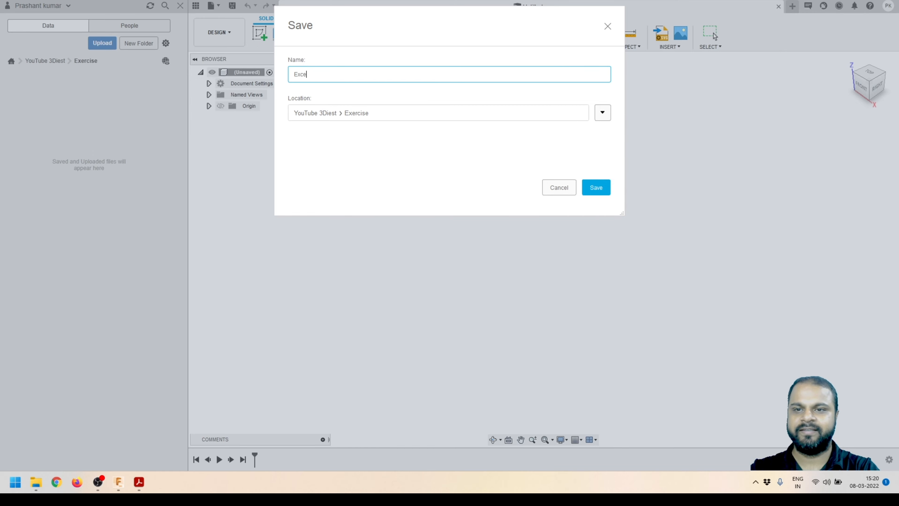
key(BackSpace)
key(BackSpace)
text(ercise)
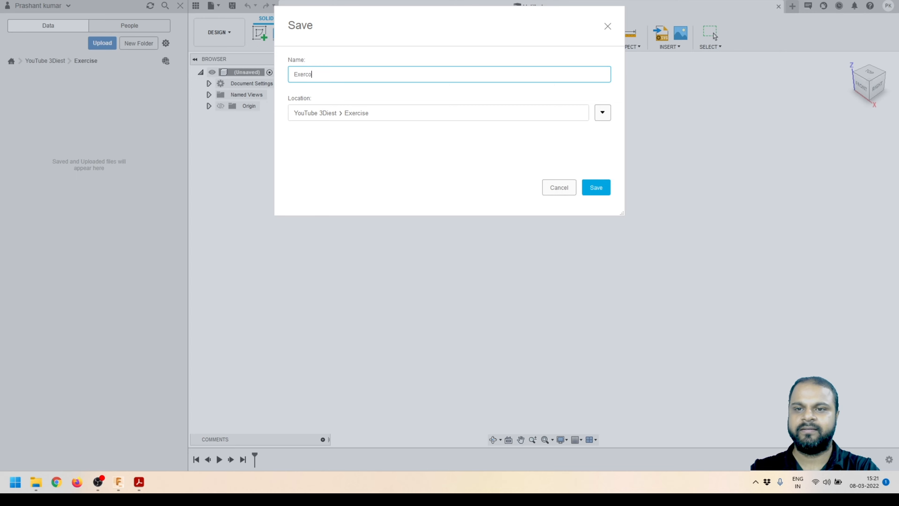
key(BackSpace)
key(BackSpace)
key(BackSpace)
text(ise)
key(BackSpace)
key(BackSpace)
key(BackSpace)
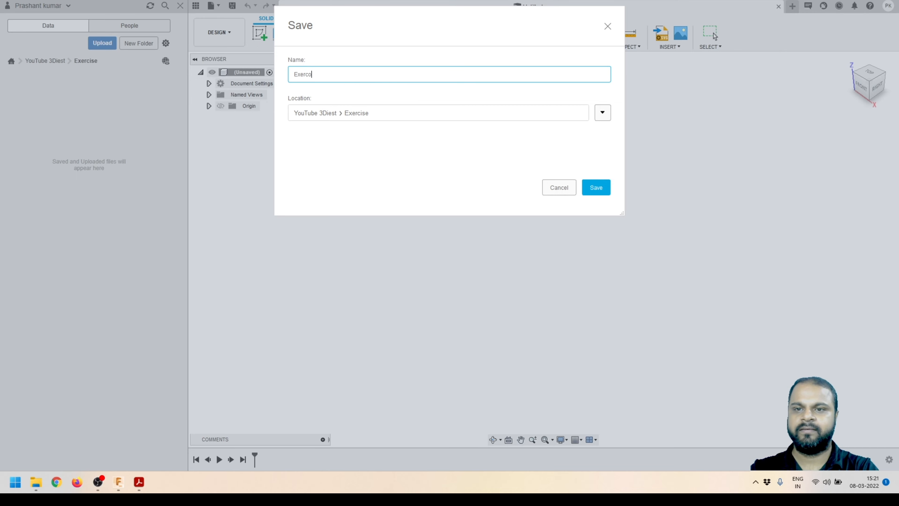
text(ise 7)
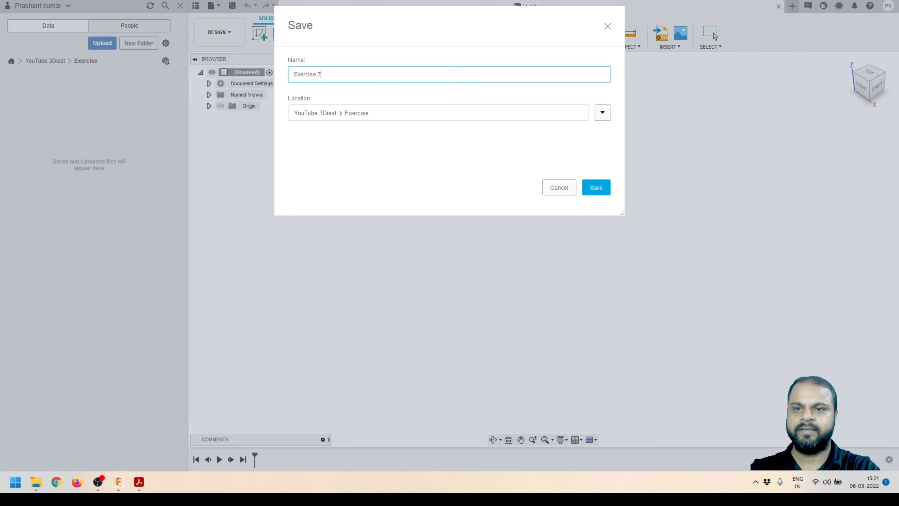
key(BackSpace)
text(07)
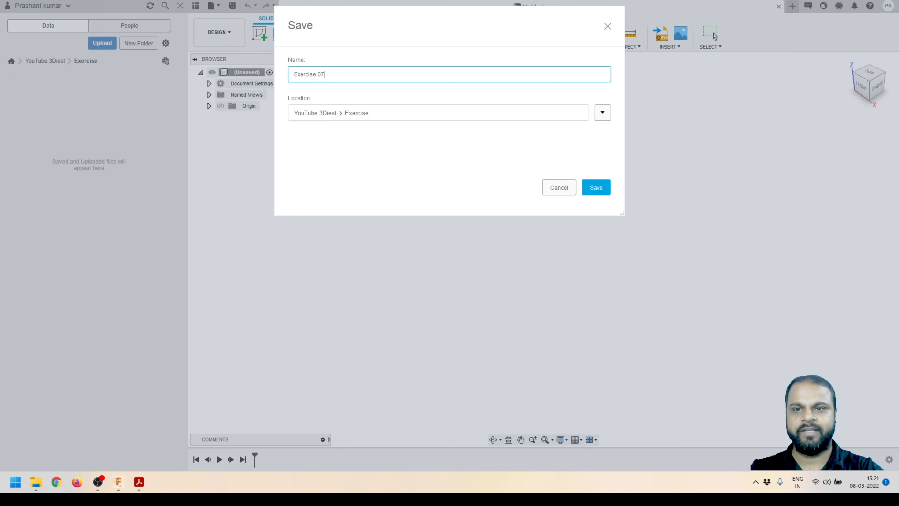
key(Return)
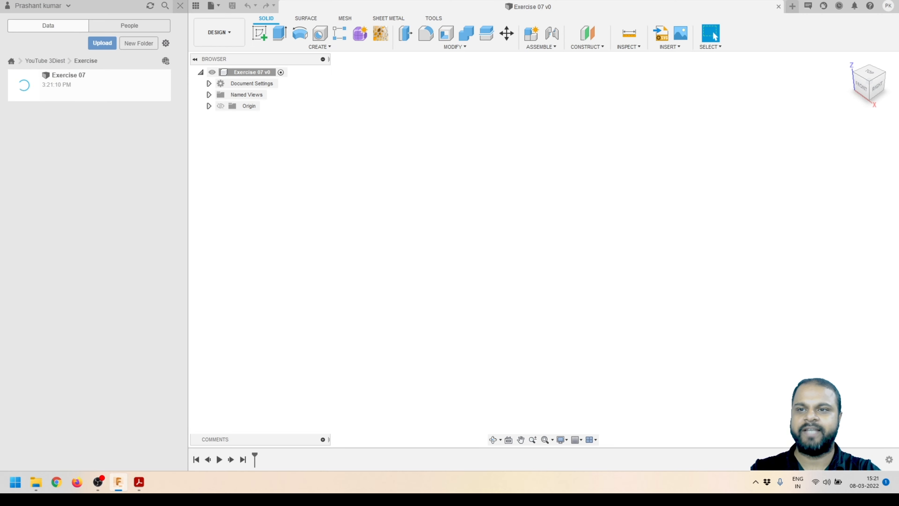
click(180, 5)
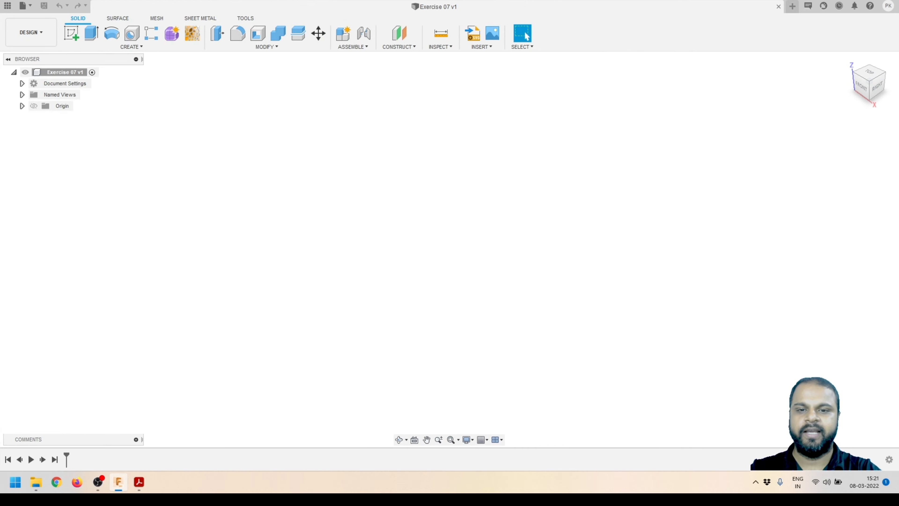
Check the part's dimensions in the exercise drawing in Acrobat, and start a sketch on the front plane in Fusion 360
click(139, 481)
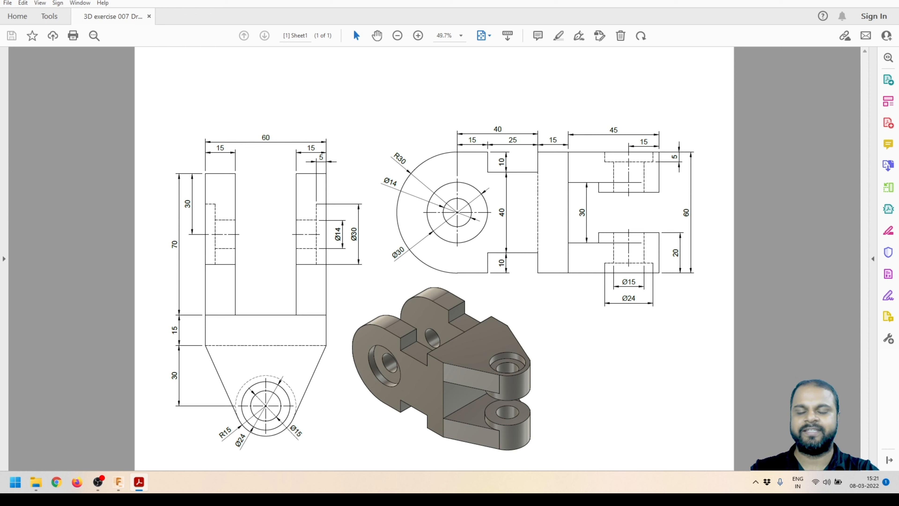
click(119, 482)
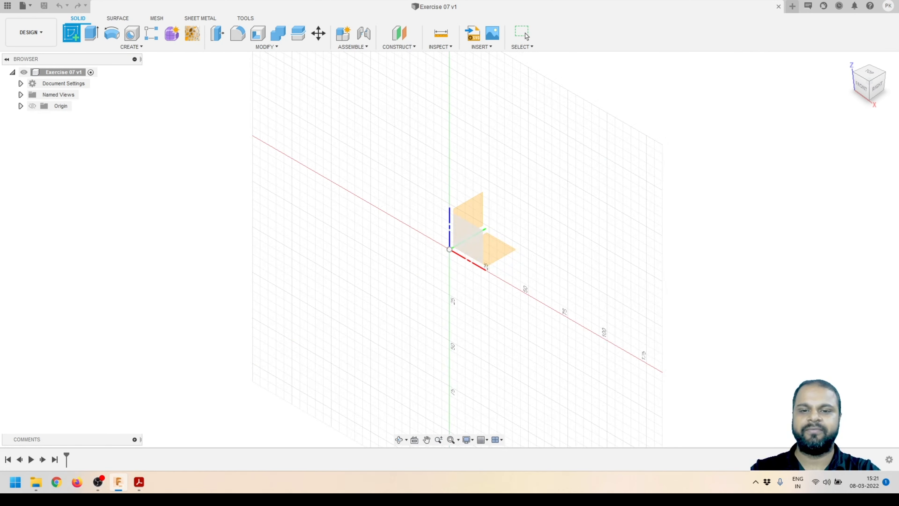
click(468, 241)
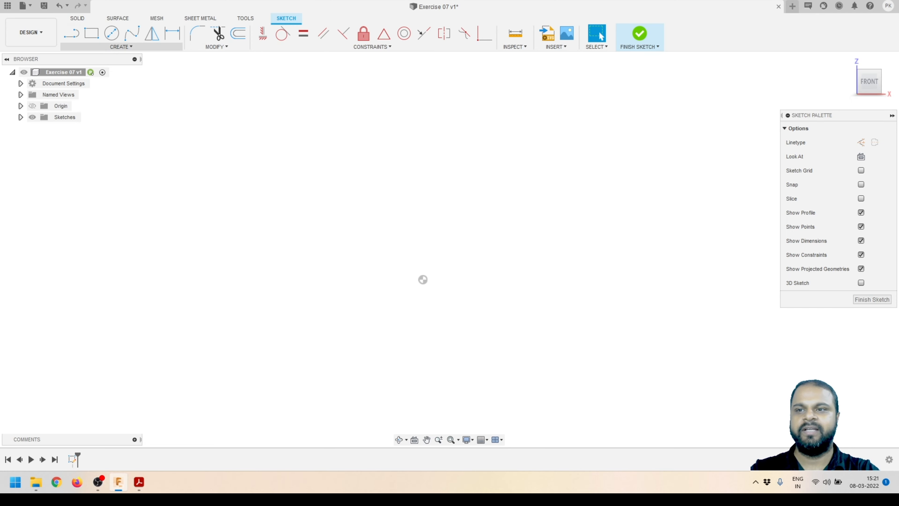
Sketch a 60 × 60 mm center rectangle at the origin and finish the sketch
click(121, 46)
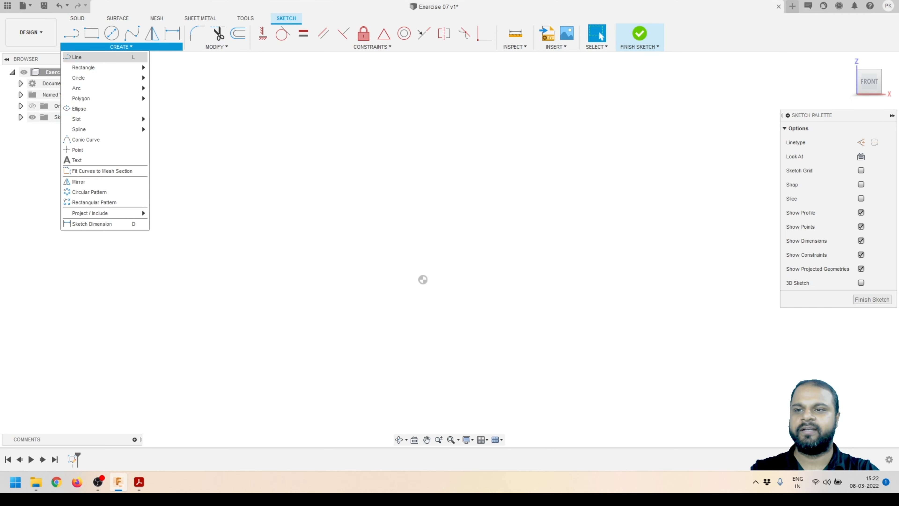
mouse_move(92, 67)
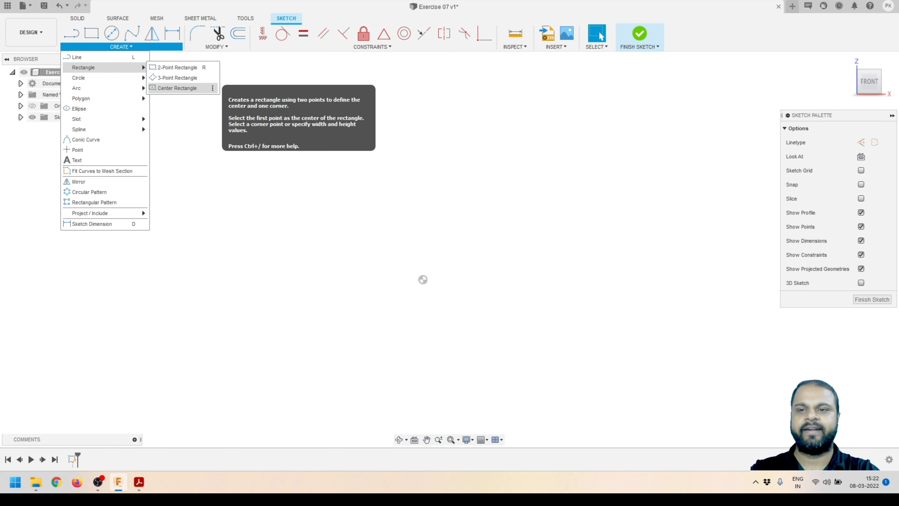
click(177, 87)
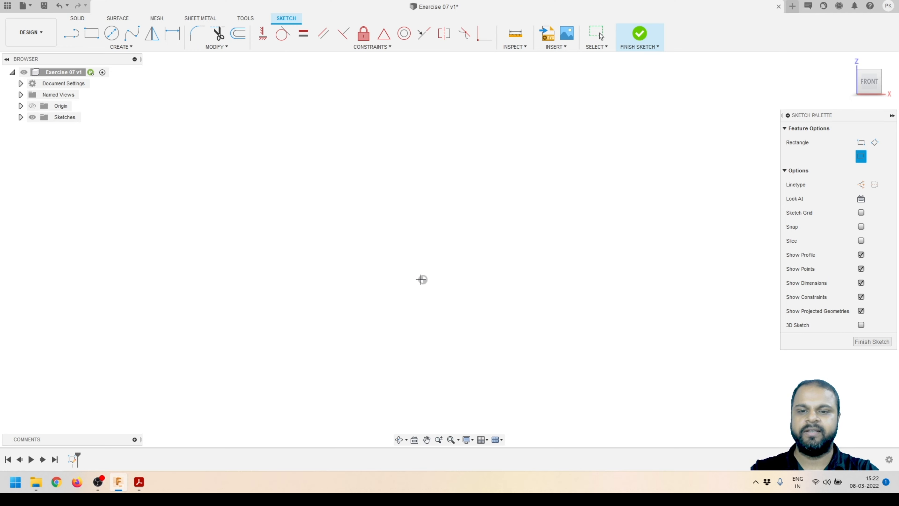
click(422, 279)
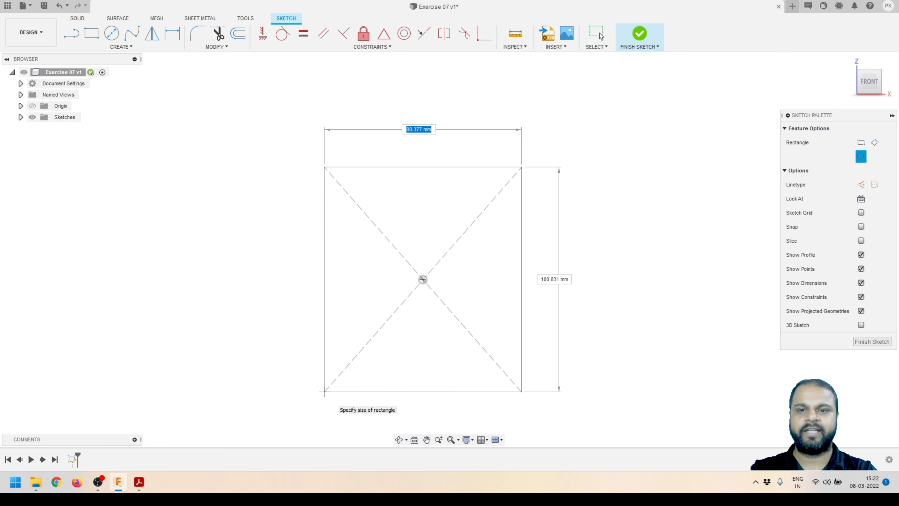
text(60)
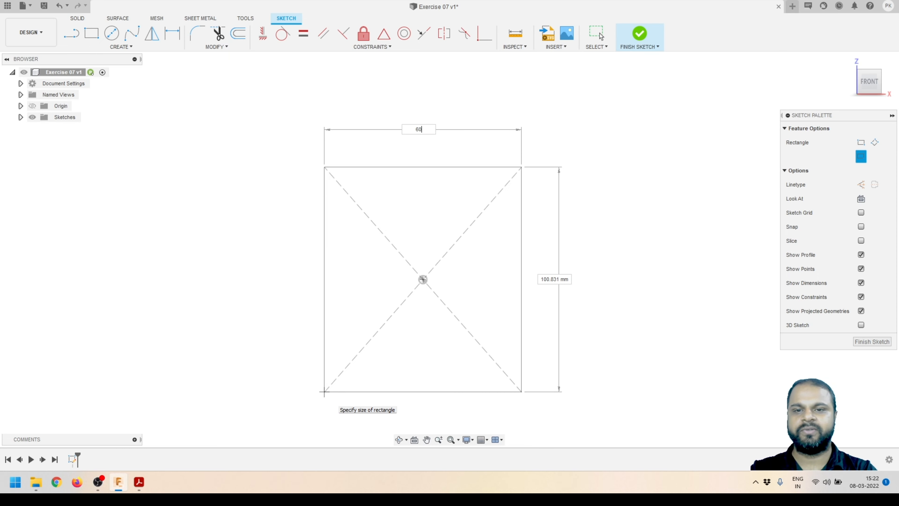
key(Tab)
text(60)
key(Tab)
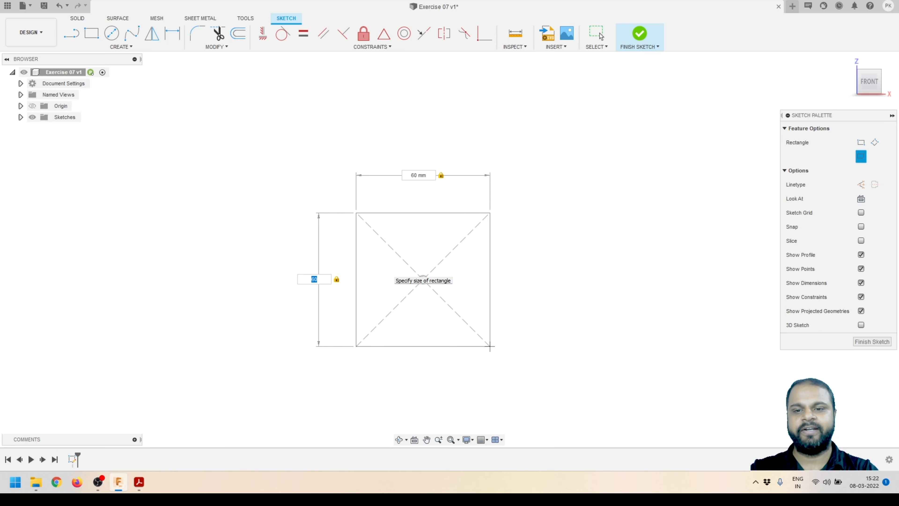
click(600, 33)
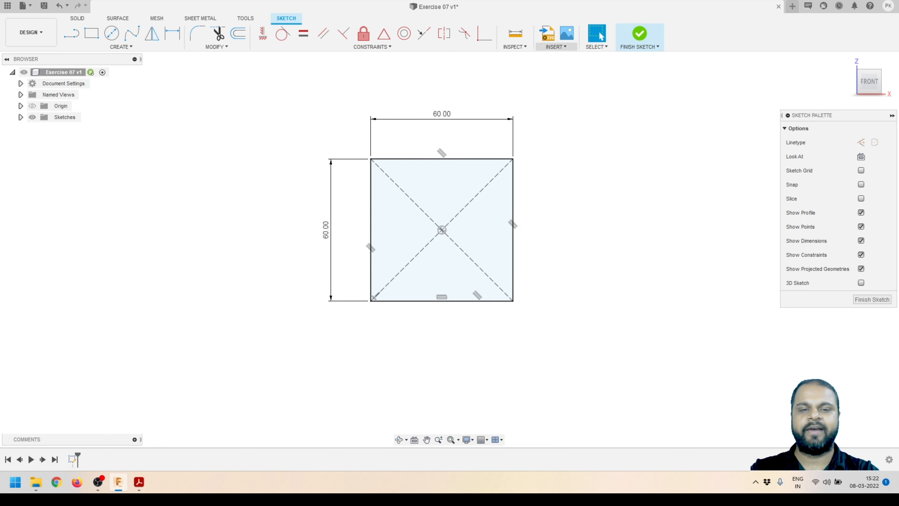
click(639, 34)
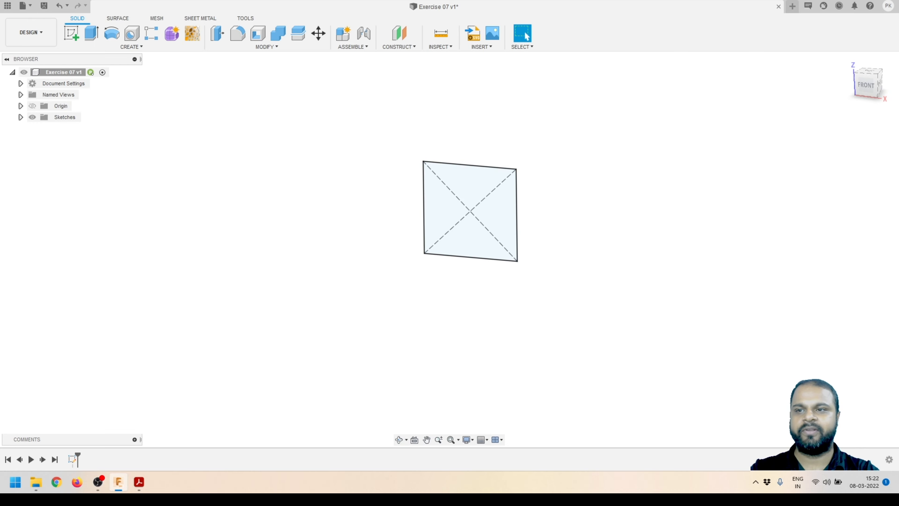
Extrude the 60 × 60 mm square profile 15 mm to one side as a new body
key(e)
click(473, 207)
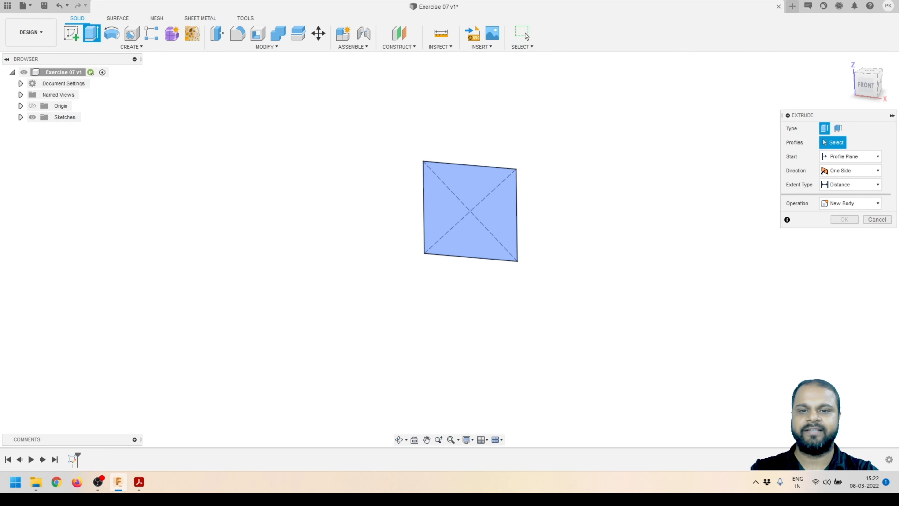
click(473, 208)
drag(473, 207, 453, 231)
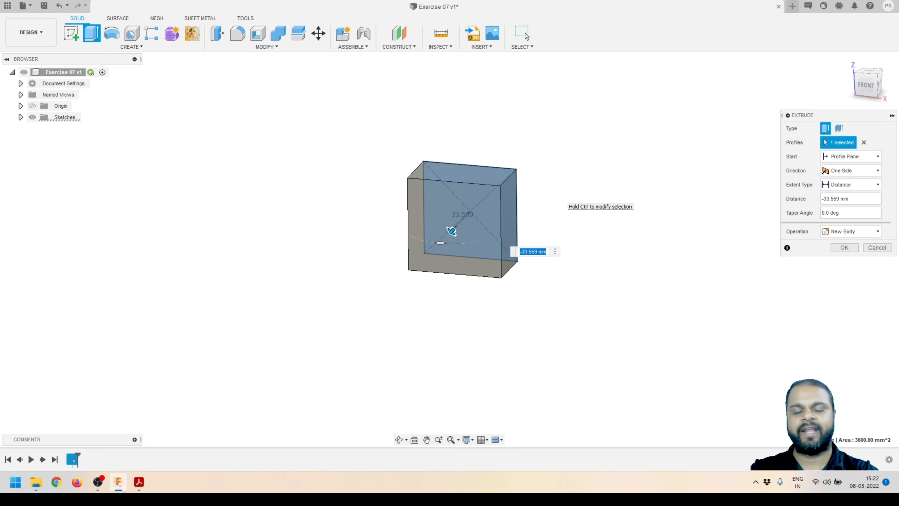
text(-15)
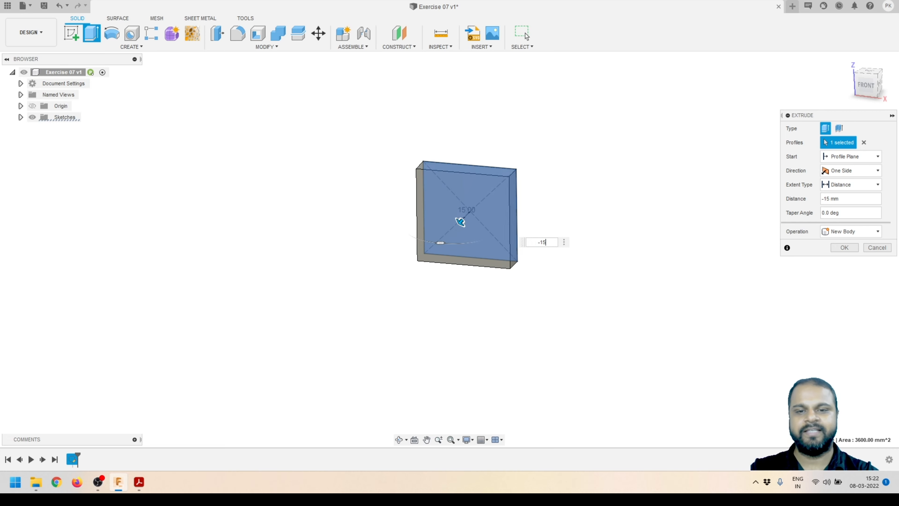
scroll(456, 223, up, 2)
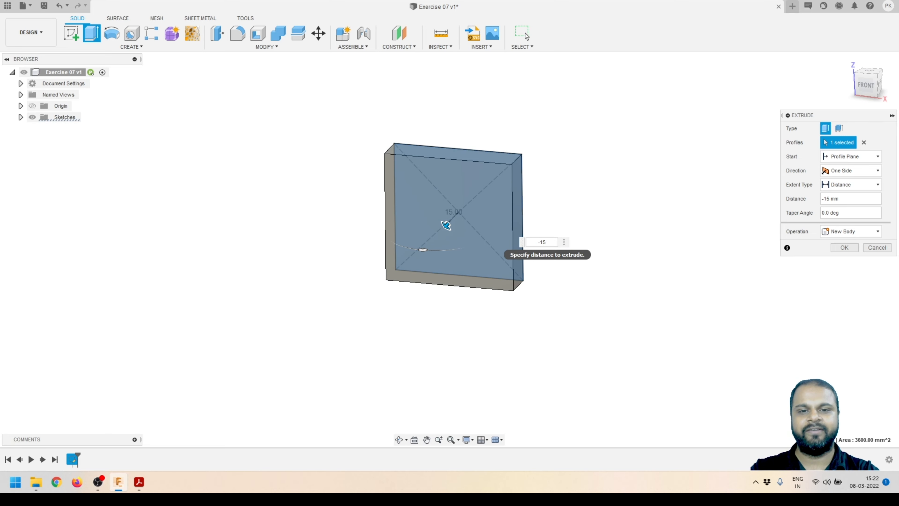
key(ctrl+a)
text(15)
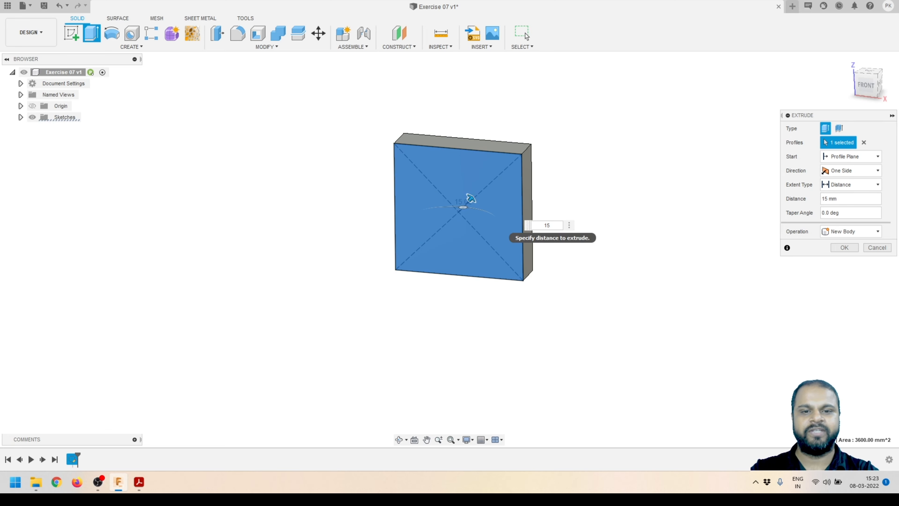
text(0)
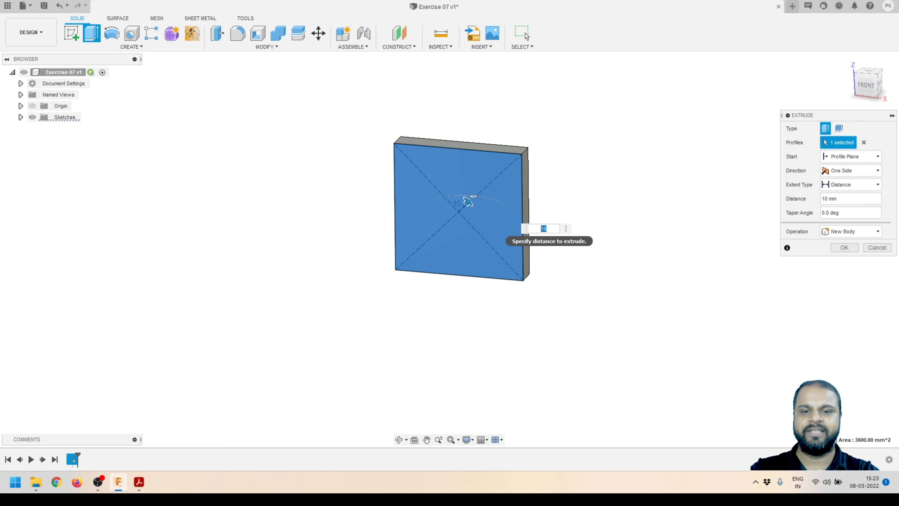
text(15)
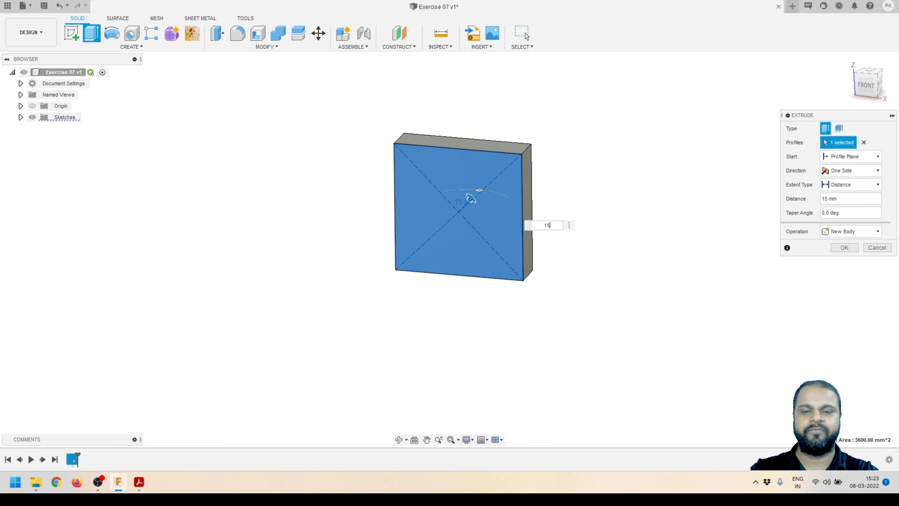
key(Return)
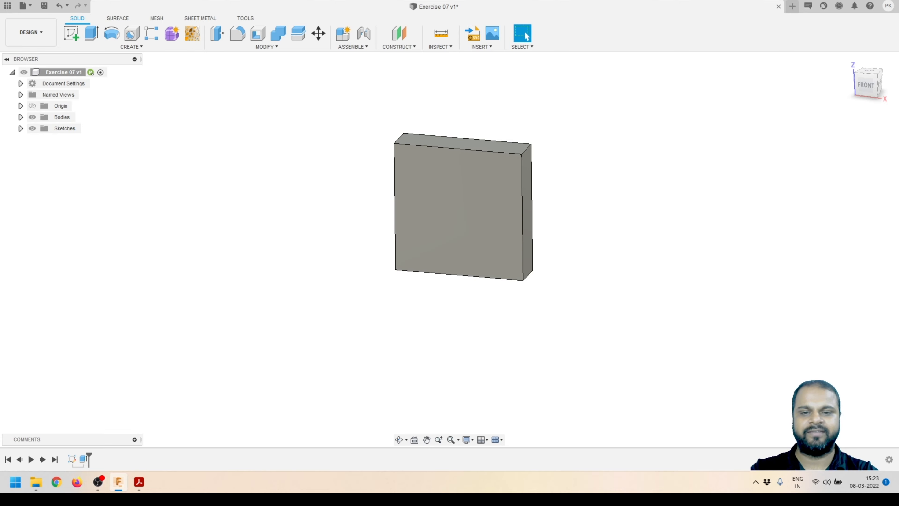
Check the fork arm dimensions in the exercise drawing in Acrobat, and start a sketch on the block's right side face in Fusion 360
scroll(455, 217, up, 2)
mouse_move(455, 217)
shift+middle_down()
mouse_move(463, 221)
mouse_move(457, 227)
shift+middle_up()
scroll(455, 218, up, 1)
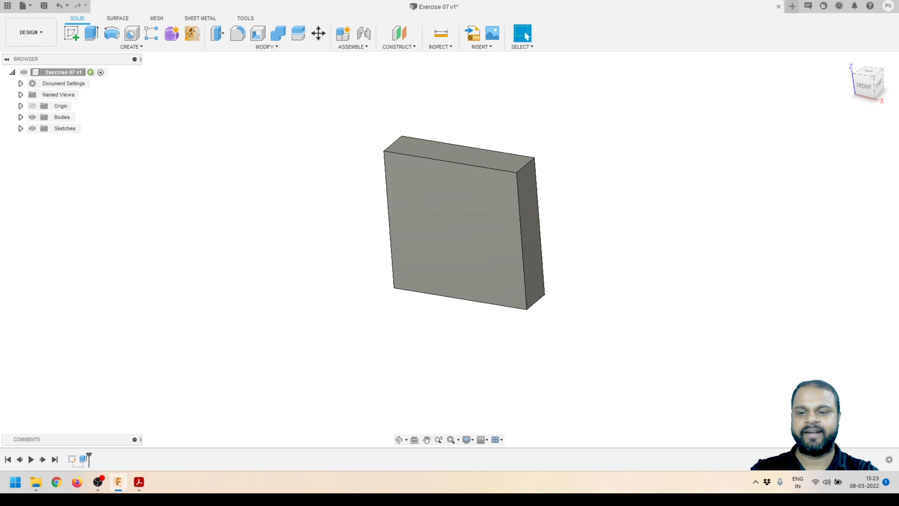
click(139, 481)
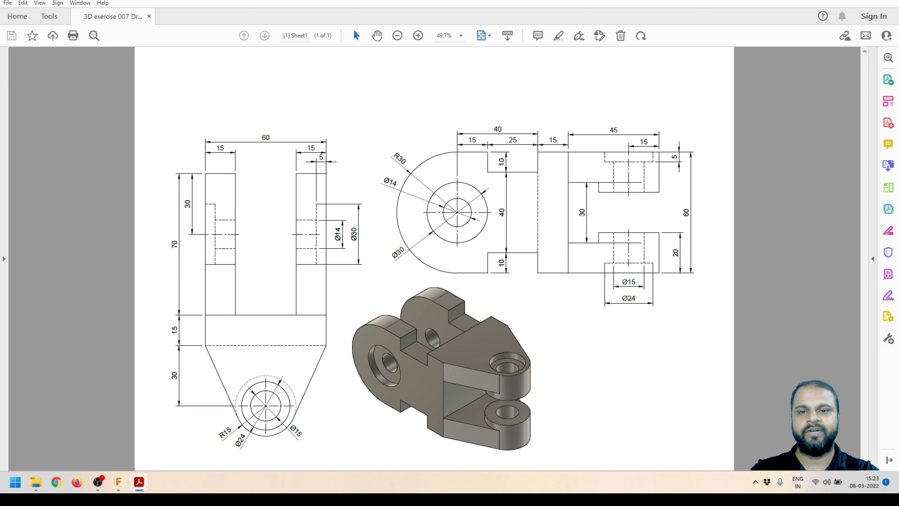
key(alt+Tab)
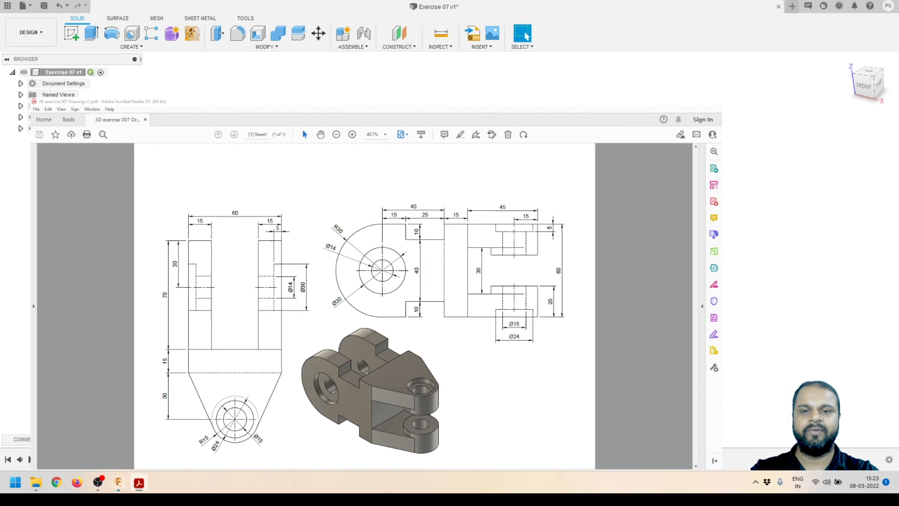
click(533, 238)
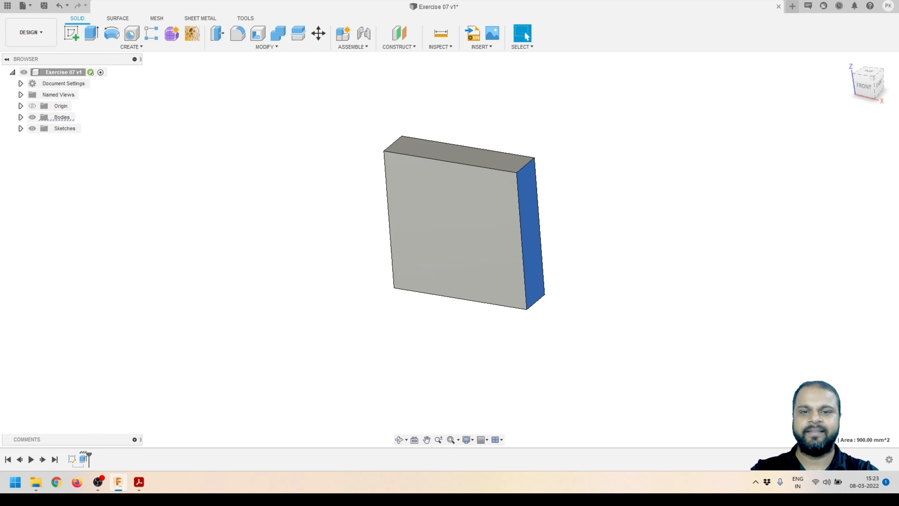
click(72, 59)
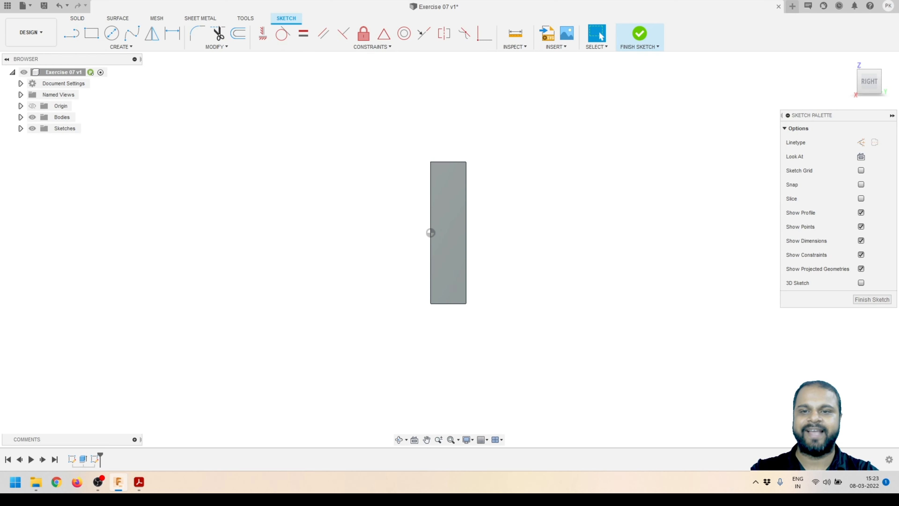
Sketch two parallel horizontal lines extending outward from the upper and lower corners of the block's rear edge
key(l)
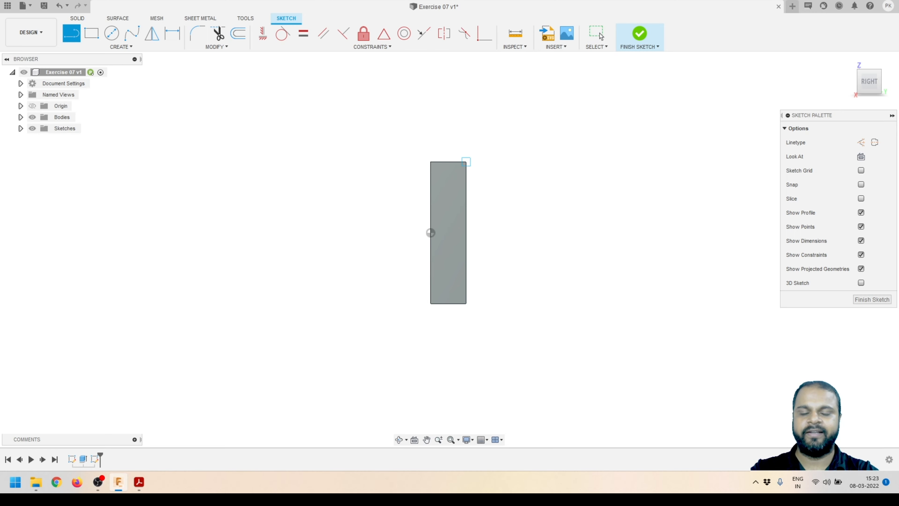
click(466, 161)
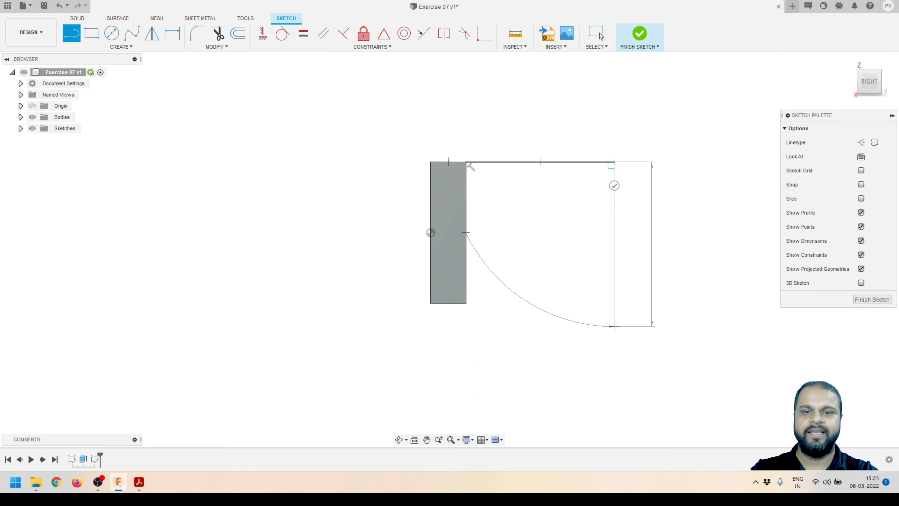
key(Escape)
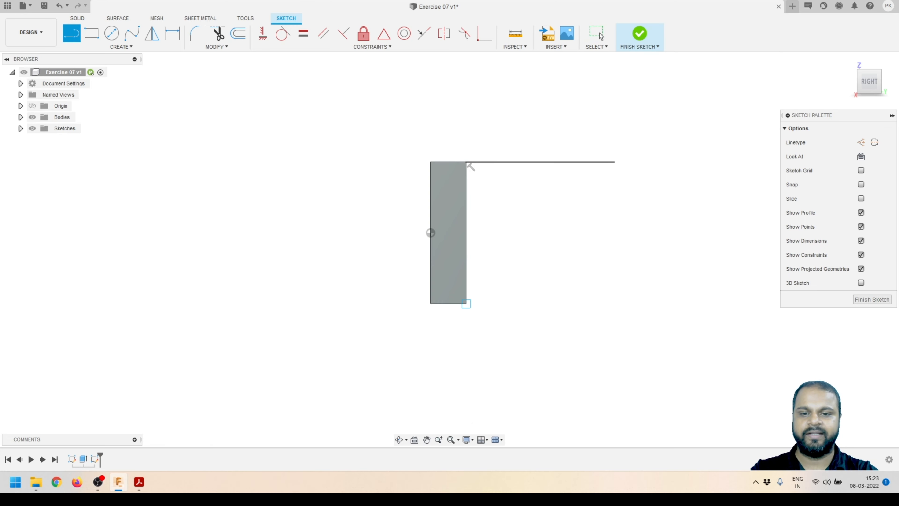
click(466, 303)
click(611, 303)
key(Escape)
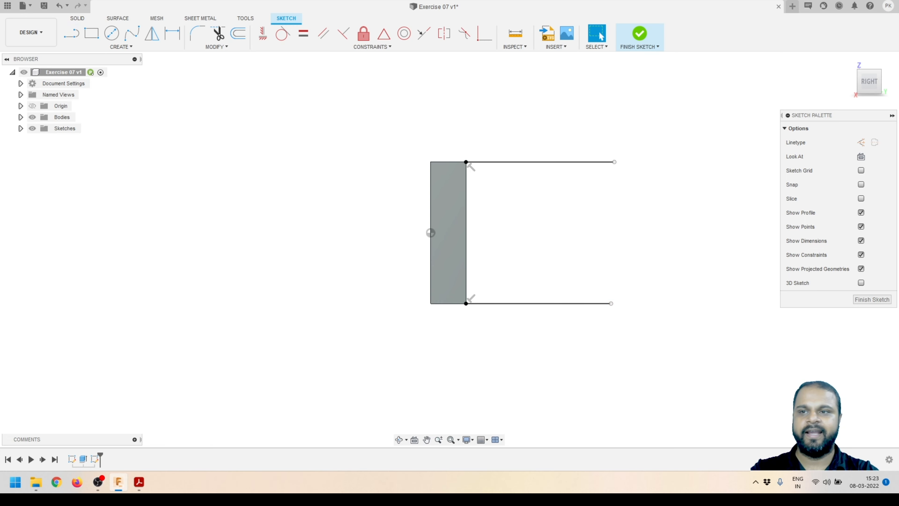
Sketch a center-diameter circle with a radius of about 32 mm near the free ends of the two lines
click(111, 33)
click(601, 236)
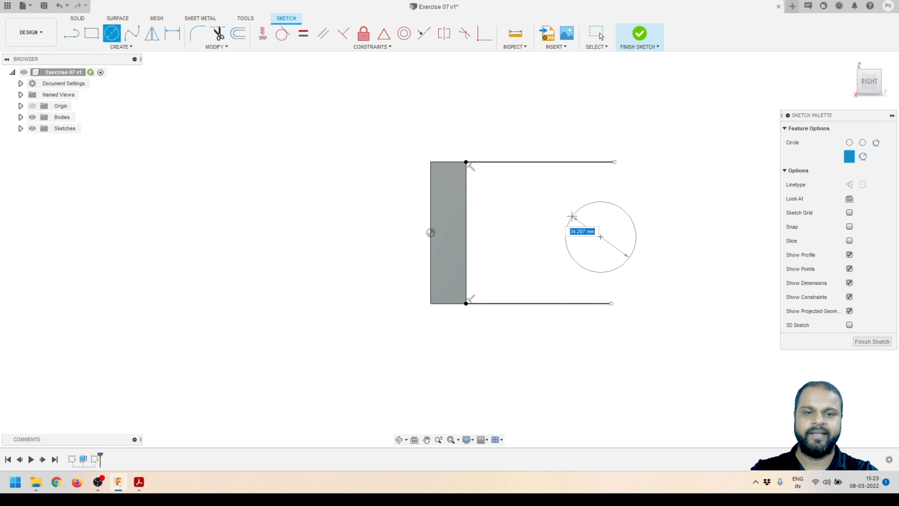
click(615, 161)
click(600, 33)
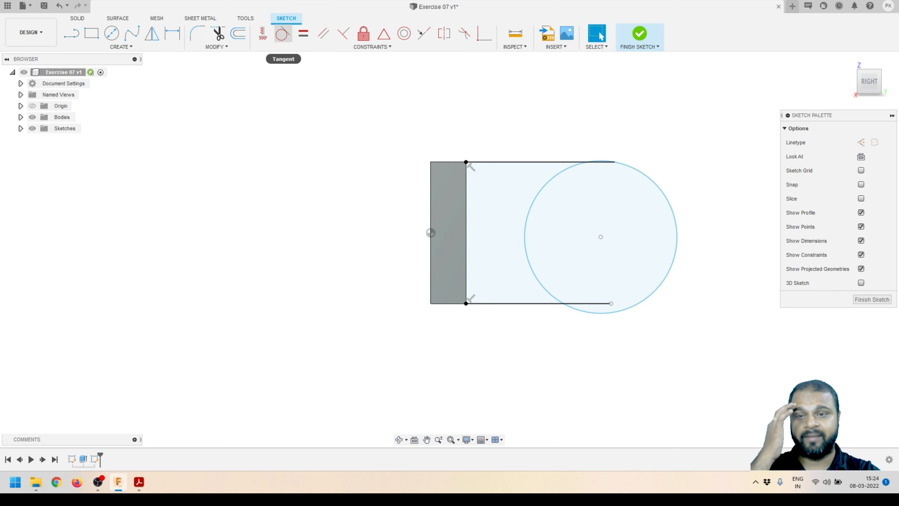
Apply tangent constraints between the circle and both the upper and lower horizontal lines
click(282, 34)
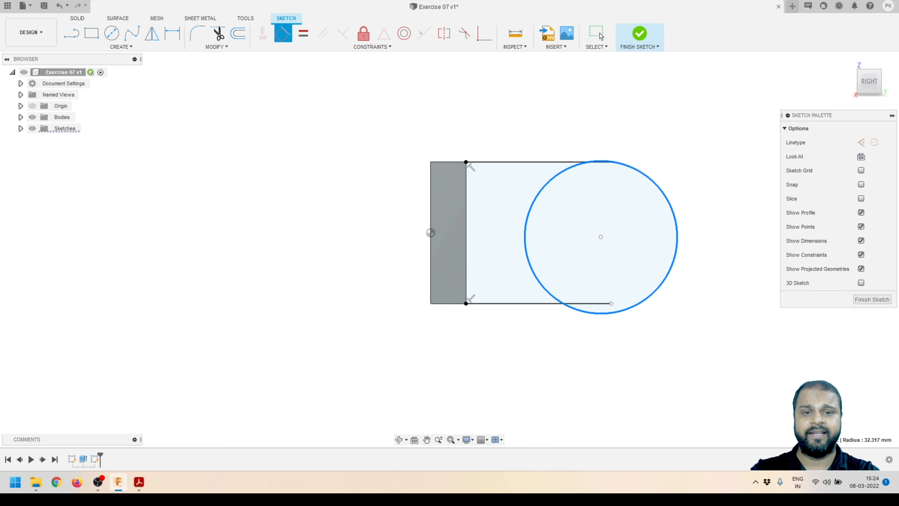
click(606, 160)
click(614, 314)
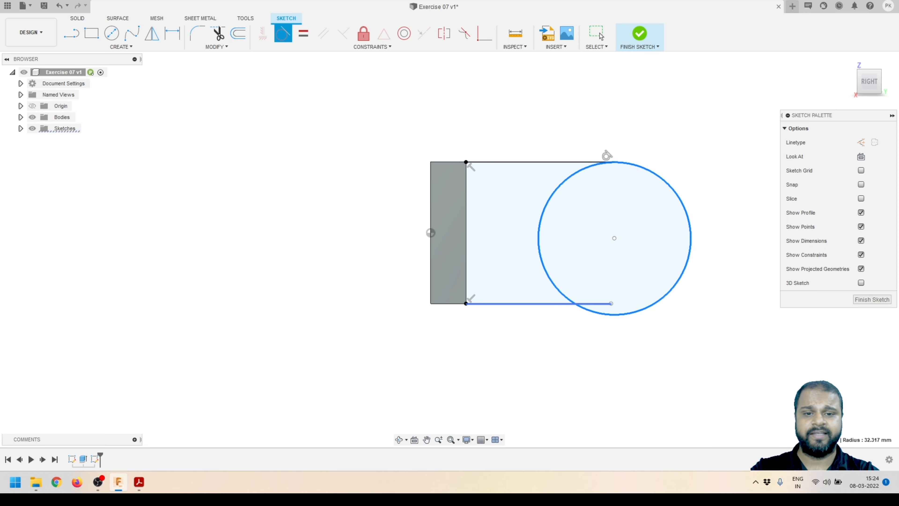
click(595, 303)
key(Escape)
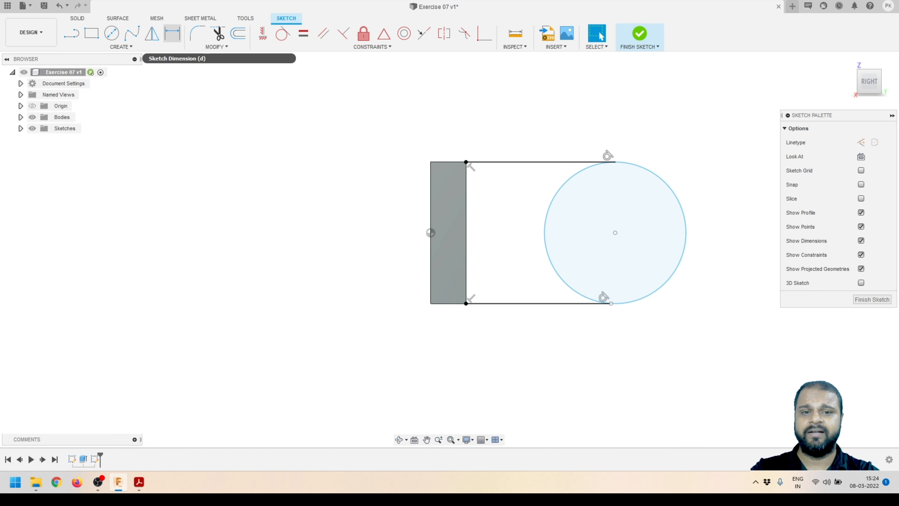
Try to trim the half of the circle facing the block, and undo the trim
click(218, 34)
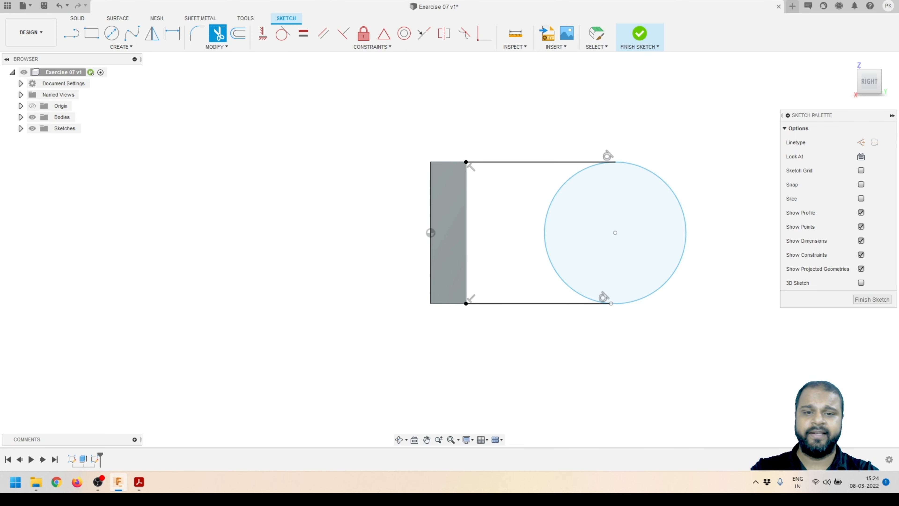
key(Escape)
click(218, 34)
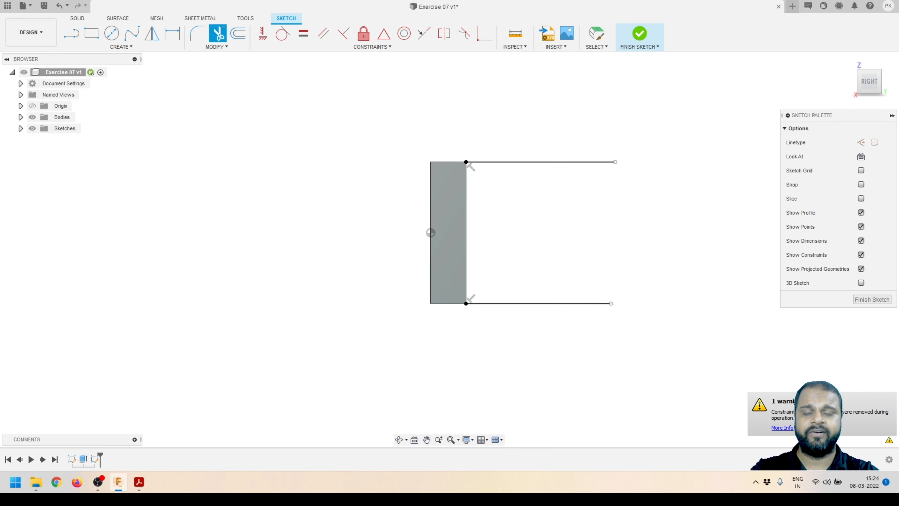
click(598, 34)
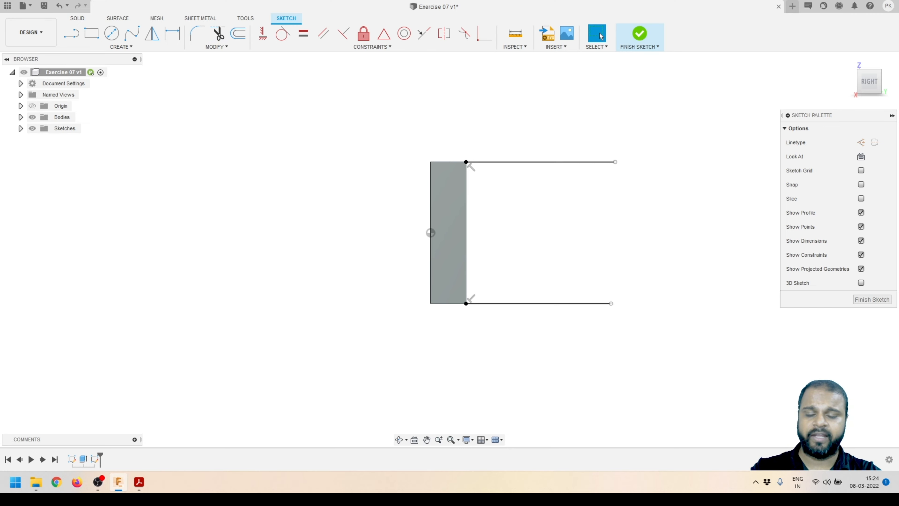
key(ctrl+z)
Move the free ends of the lower and upper lines onto their tangent points with the circle
scroll(567, 289, up, 6)
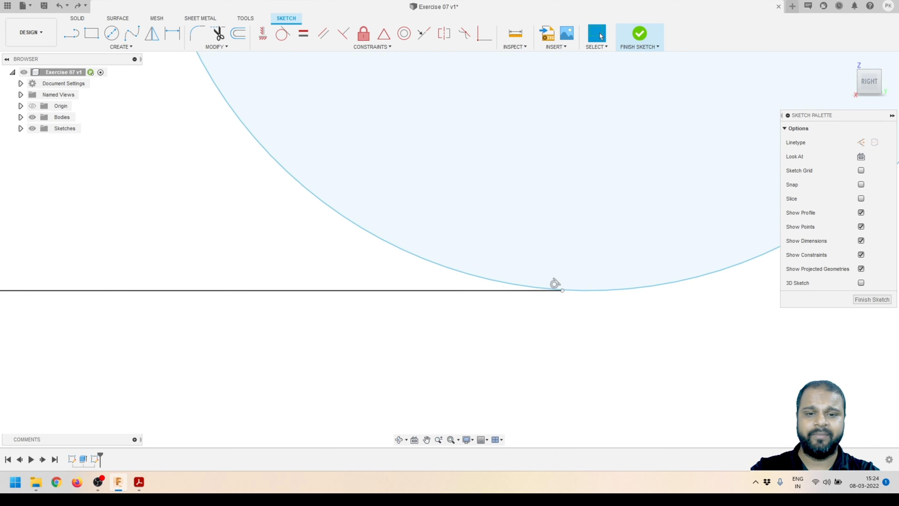
drag(563, 290, 597, 290)
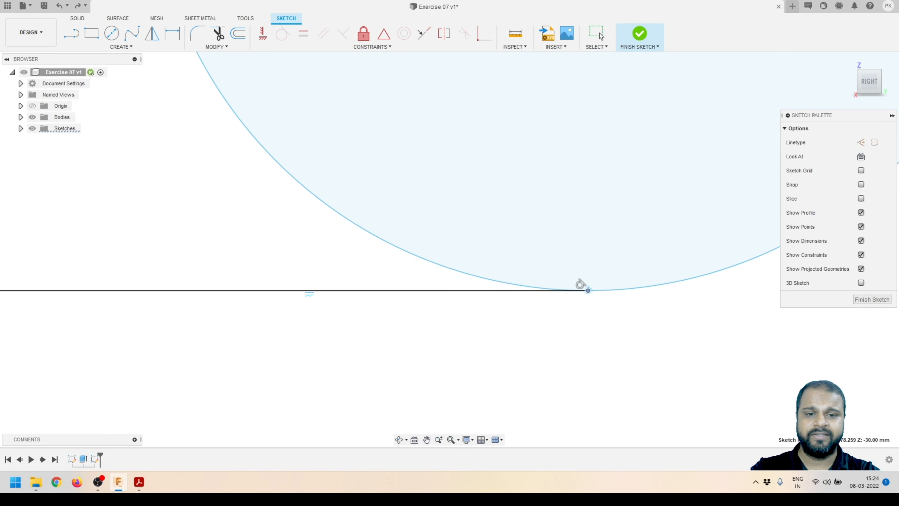
scroll(547, 355, down, 7)
scroll(555, 155, up, 4)
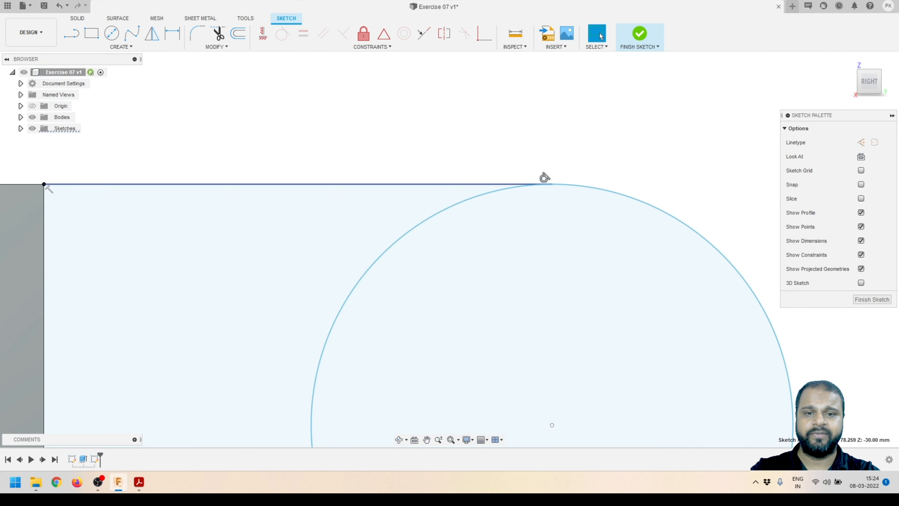
drag(544, 176, 578, 184)
scroll(549, 174, down, 4)
click(446, 227)
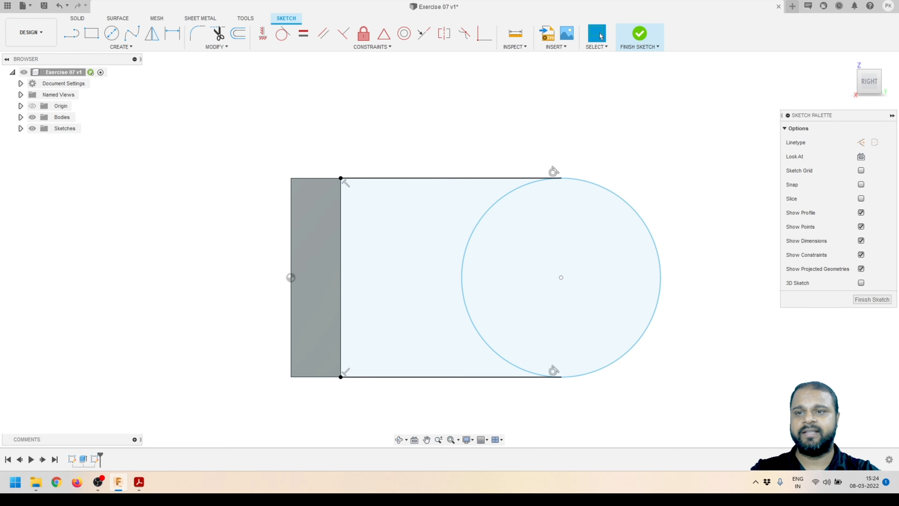
Trim away the half of the circle facing the block, leaving the outer semicircular arc
click(217, 33)
click(462, 277)
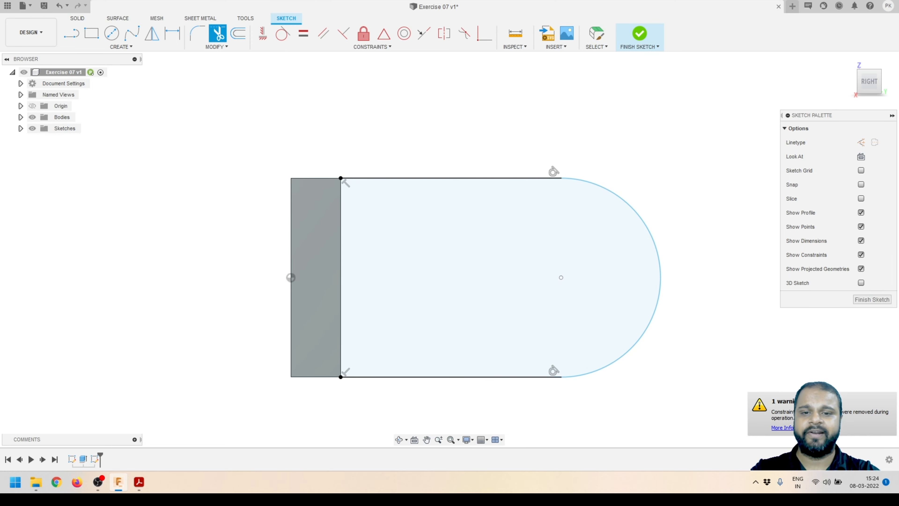
click(599, 35)
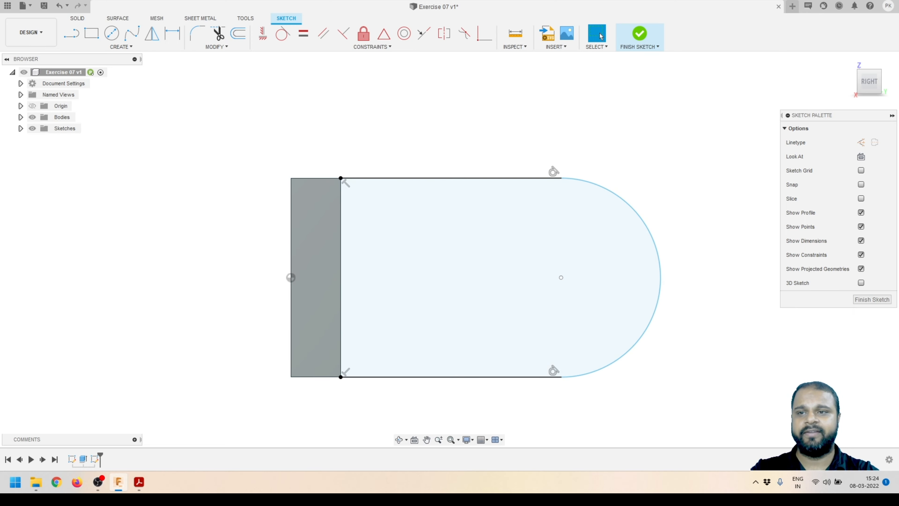
Dimension the upper line from the block to the start of the arc at 40 mm
key(d)
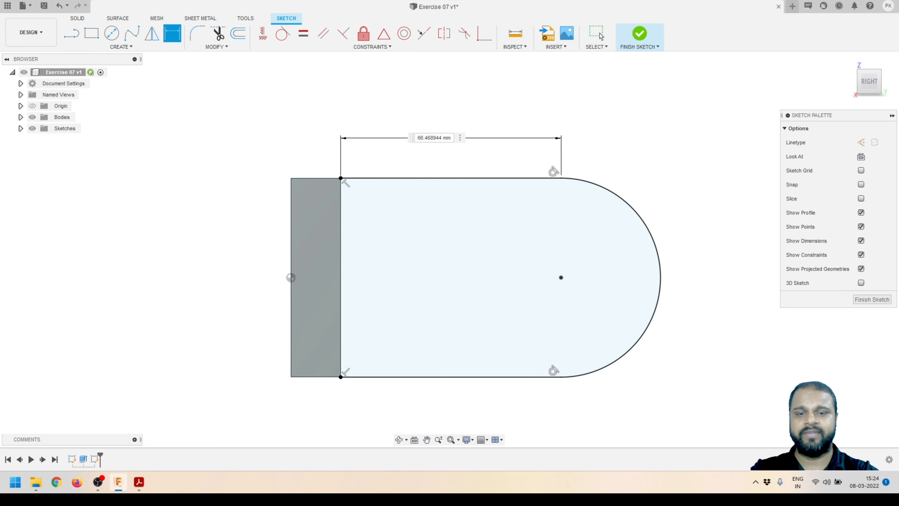
text(40)
key(Return)
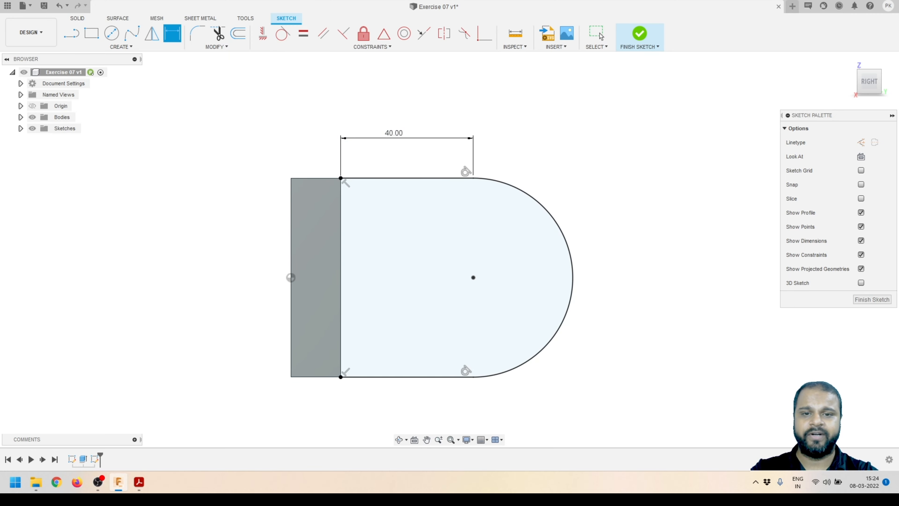
Try to add a radius dimension to the outer arc, and leave the dimension command
click(548, 211)
click(592, 187)
key(Escape)
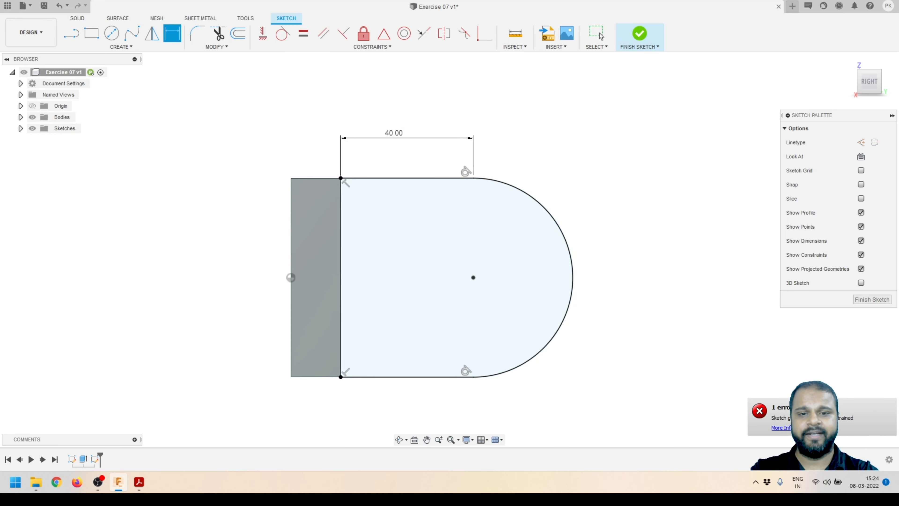
click(600, 33)
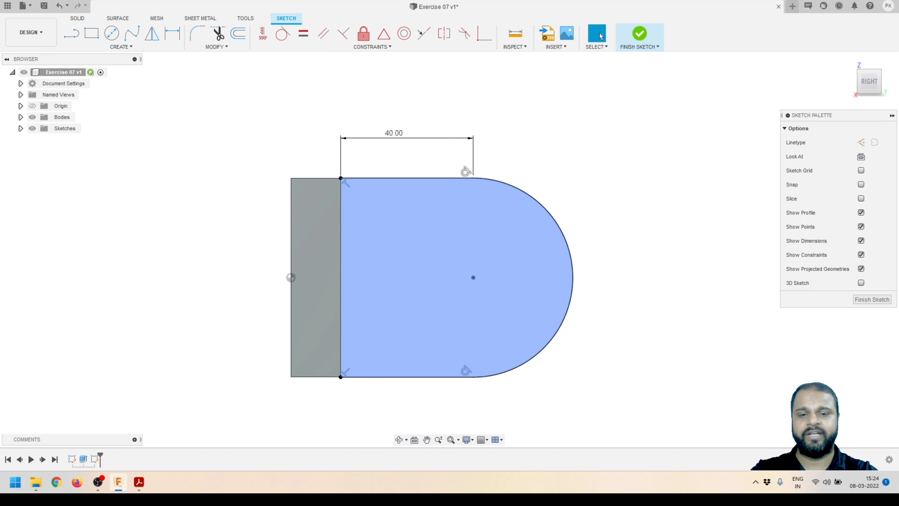
After checking the exercise drawing, sketch two rectangles inside the arm profile, one at each corner where it meets the block
scroll(558, 156, down, 2)
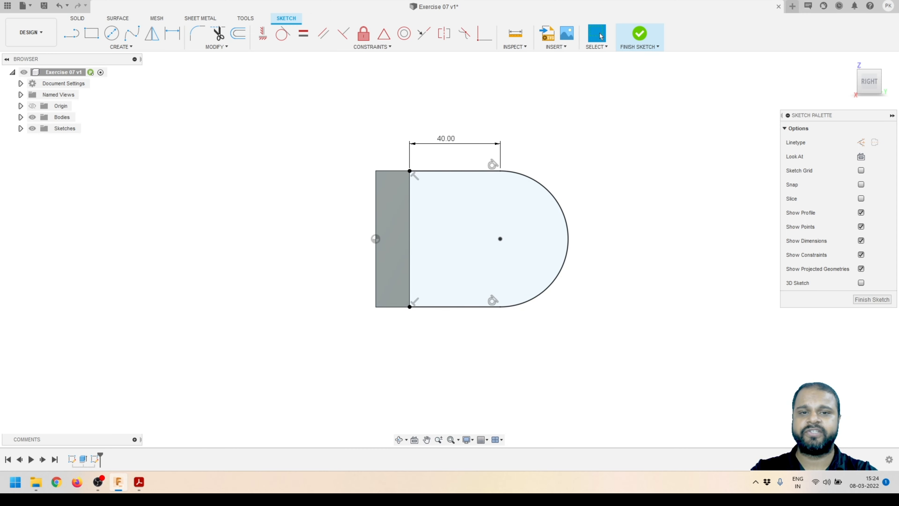
click(139, 481)
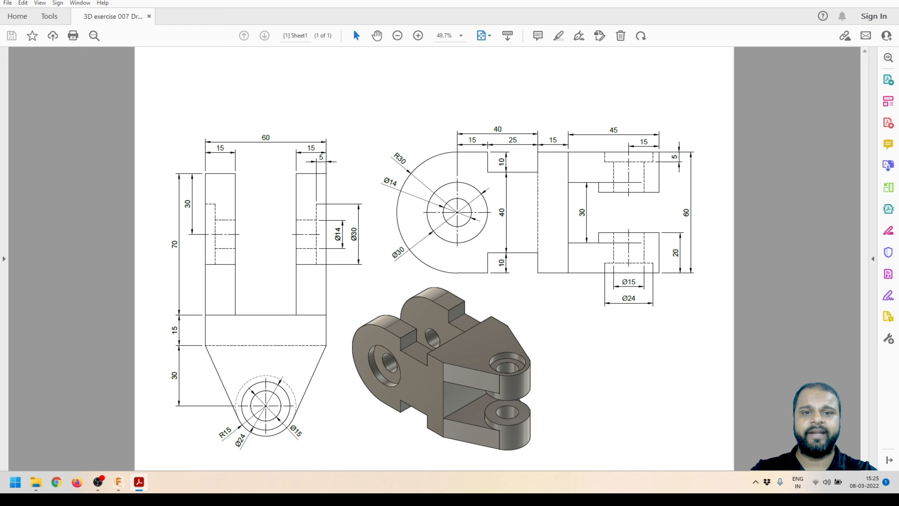
click(139, 482)
click(91, 34)
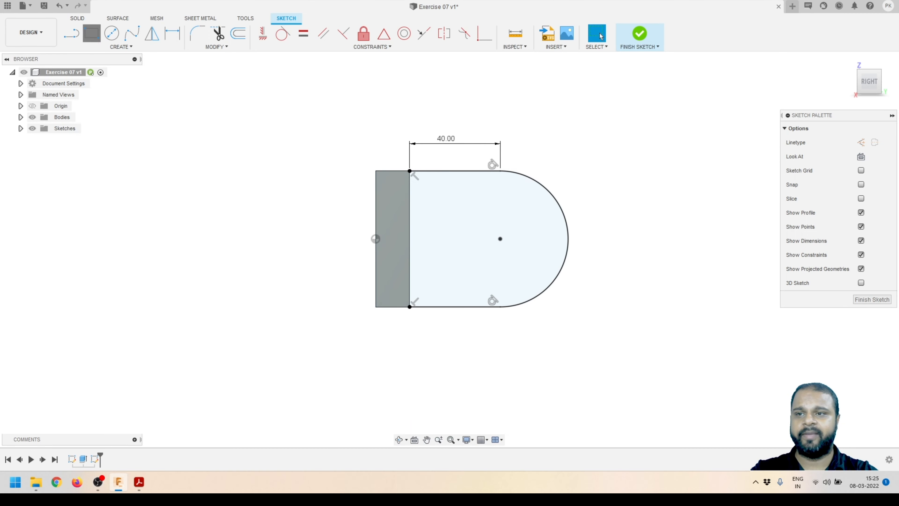
scroll(414, 200, up, 2)
click(408, 159)
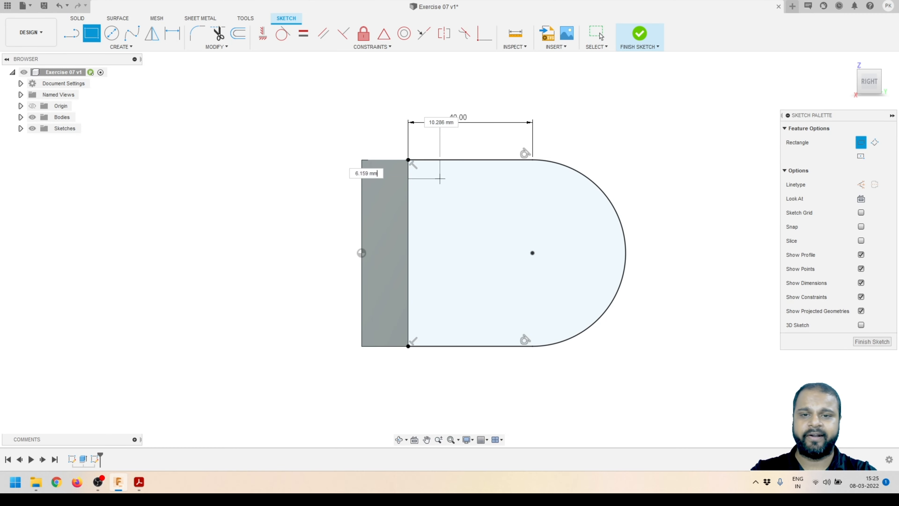
click(495, 193)
click(408, 346)
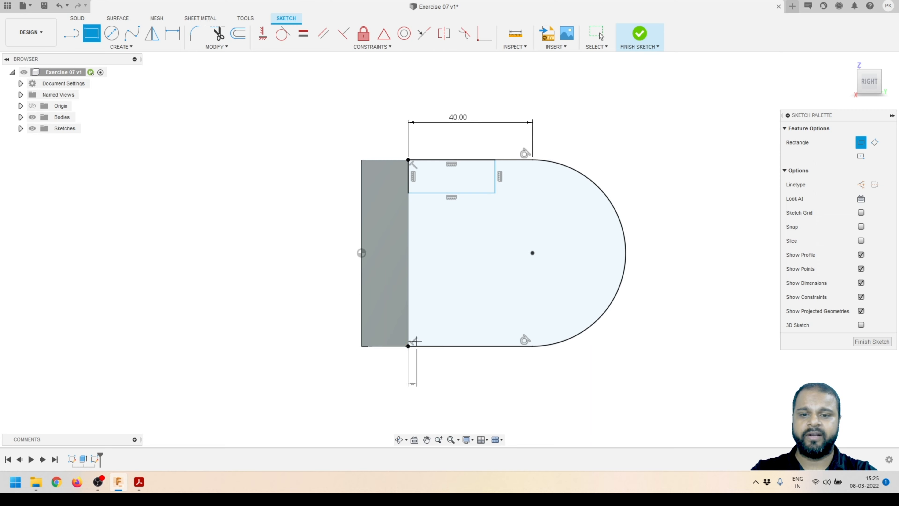
click(502, 313)
key(Escape)
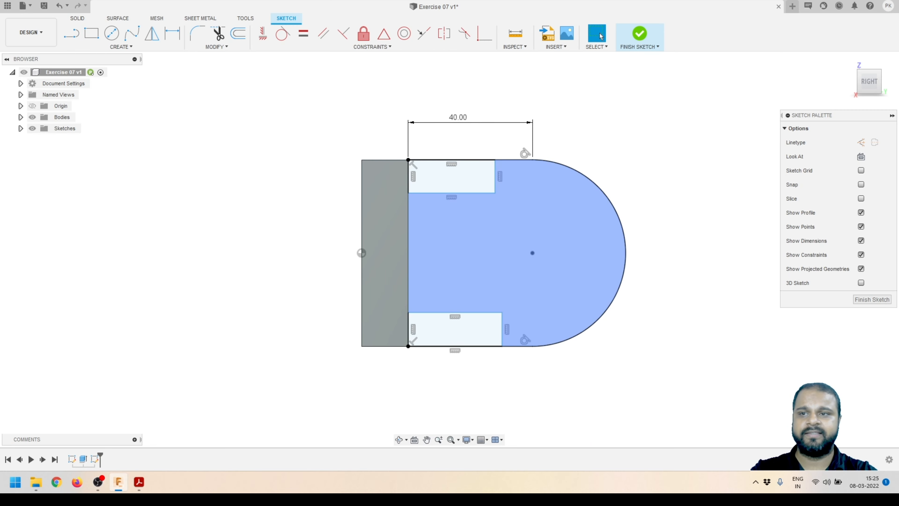
Dimension the upper corner rectangle 10 mm high and 25 mm long
key(d)
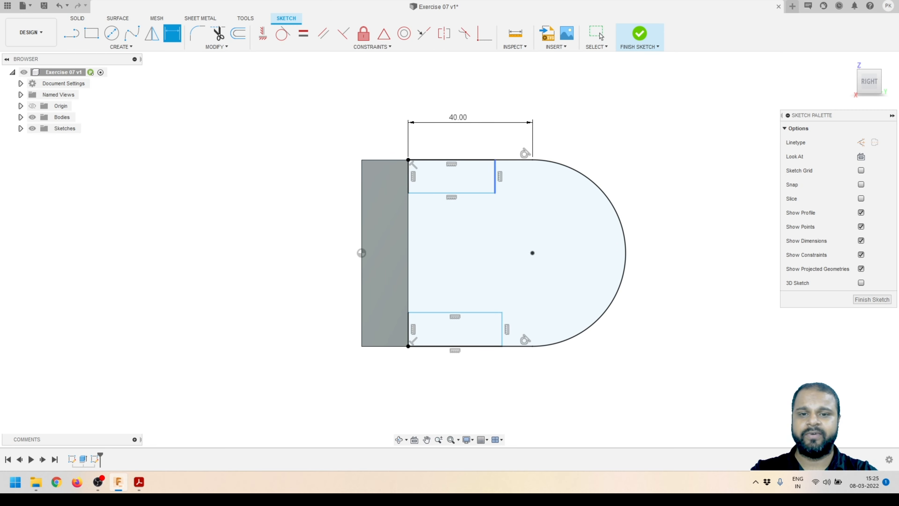
click(495, 176)
click(520, 181)
text(10)
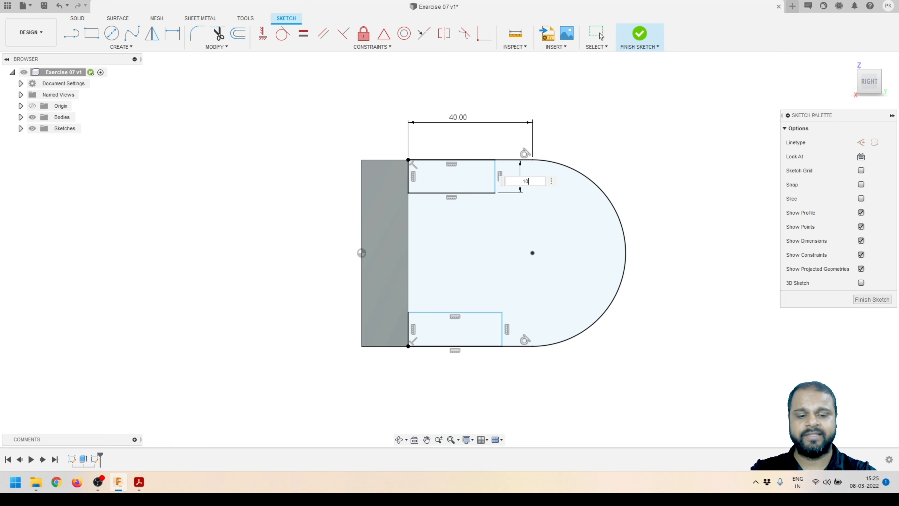
key(Return)
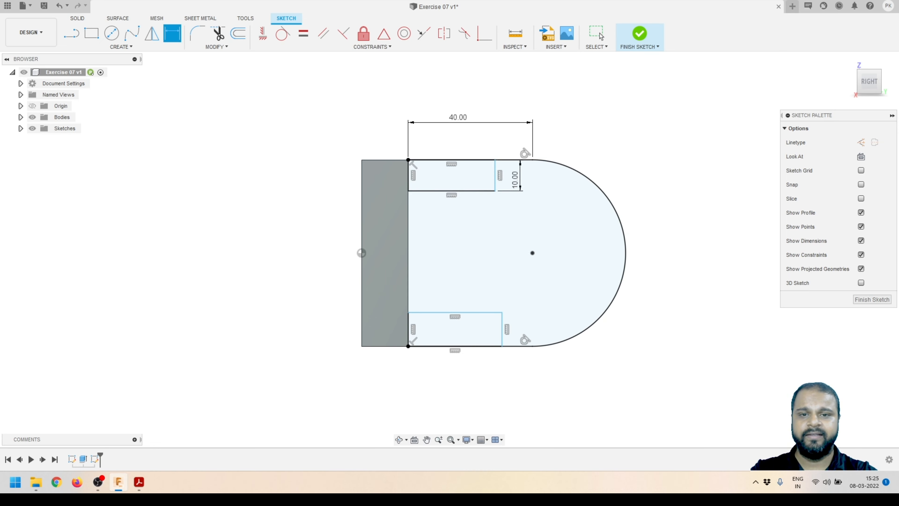
click(466, 191)
click(466, 143)
text(2)
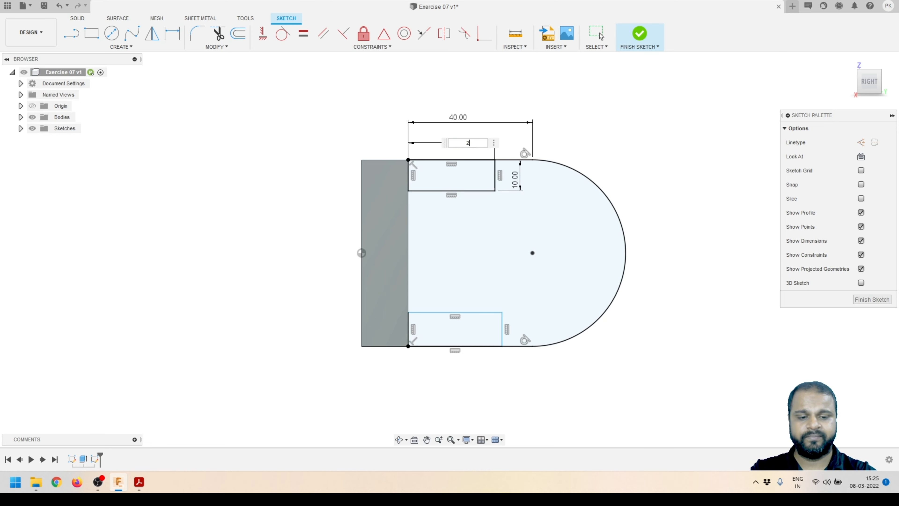
text(5)
key(Return)
click(600, 33)
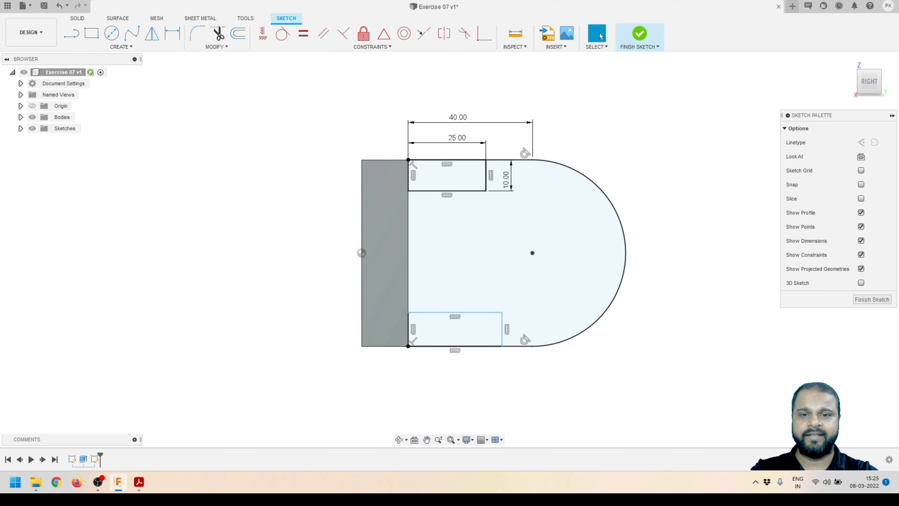
Apply equal constraints between the two corner rectangles' outer vertical sides and between their inner horizontal sides
click(486, 175)
ctrl+click(502, 329)
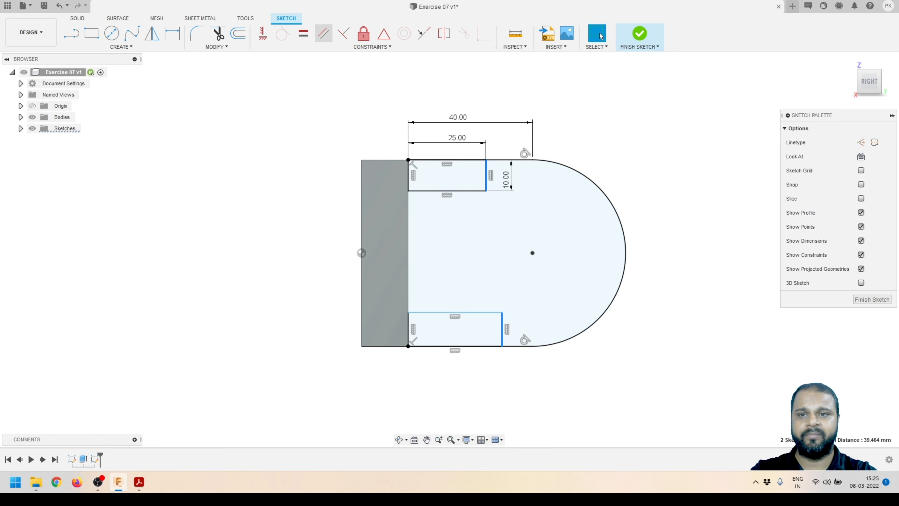
click(304, 33)
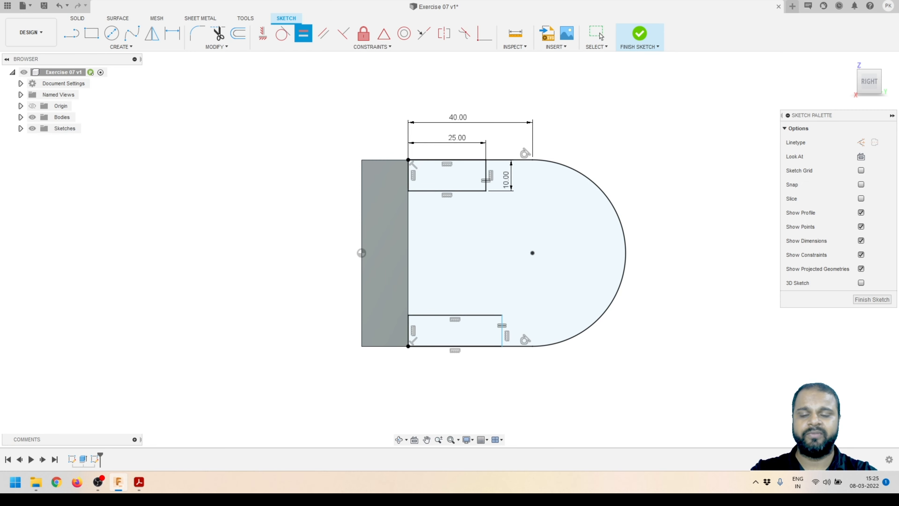
click(598, 34)
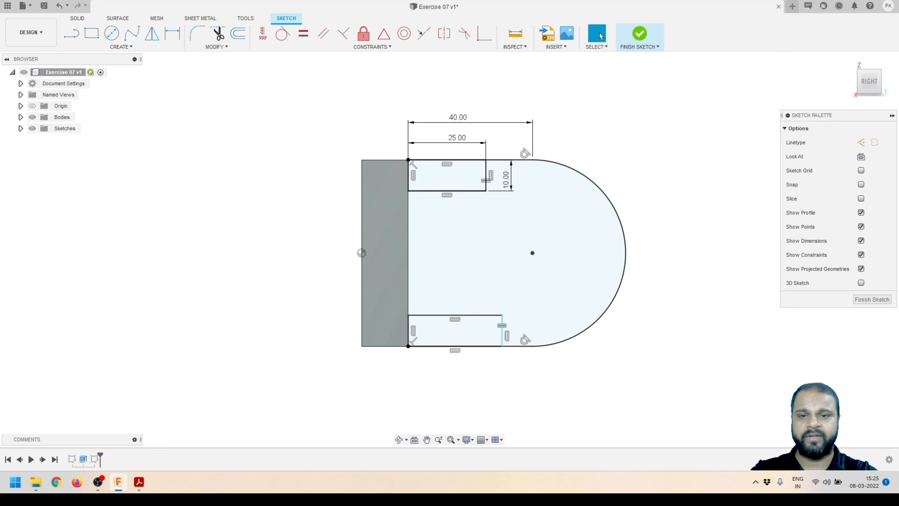
click(466, 191)
ctrl+click(471, 315)
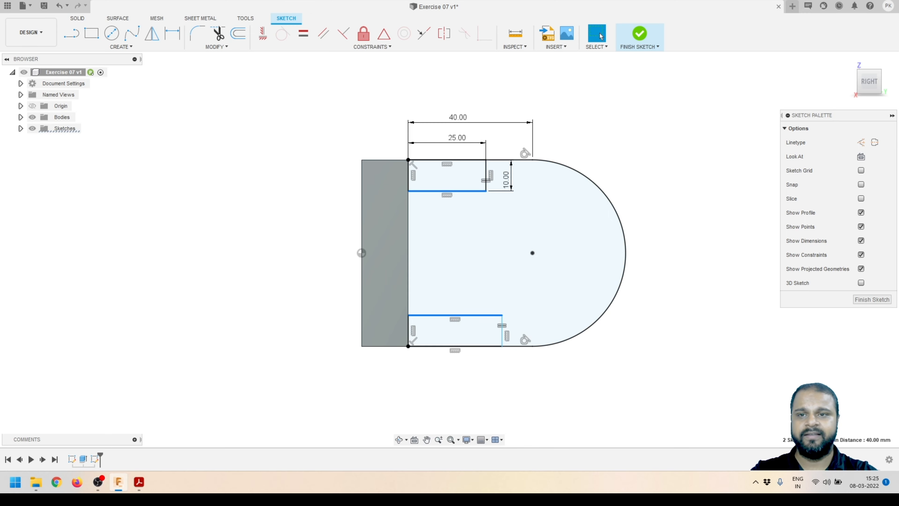
click(303, 33)
key(Escape)
scroll(464, 216, down, 2)
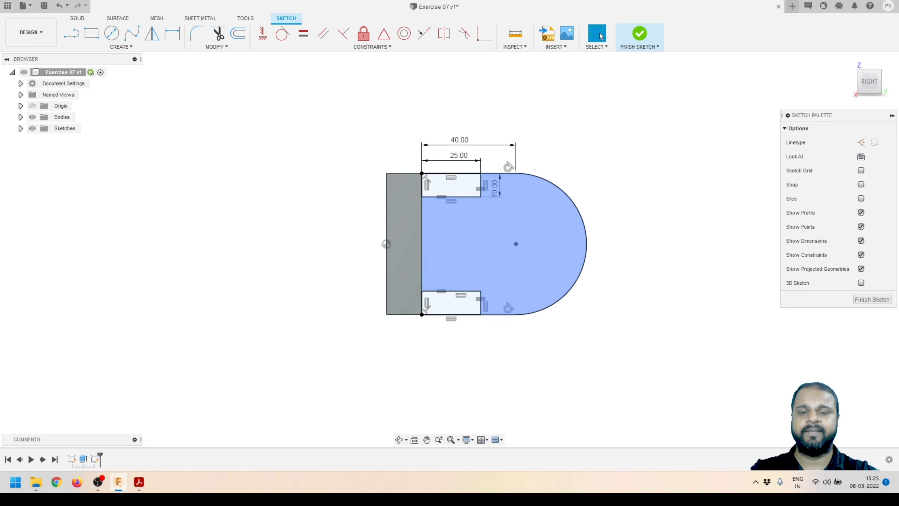
Check the hole details in the exercise drawing and sketch two concentric circles on the centre point of the outer arc
scroll(557, 188, down, 1)
scroll(557, 188, up, 1)
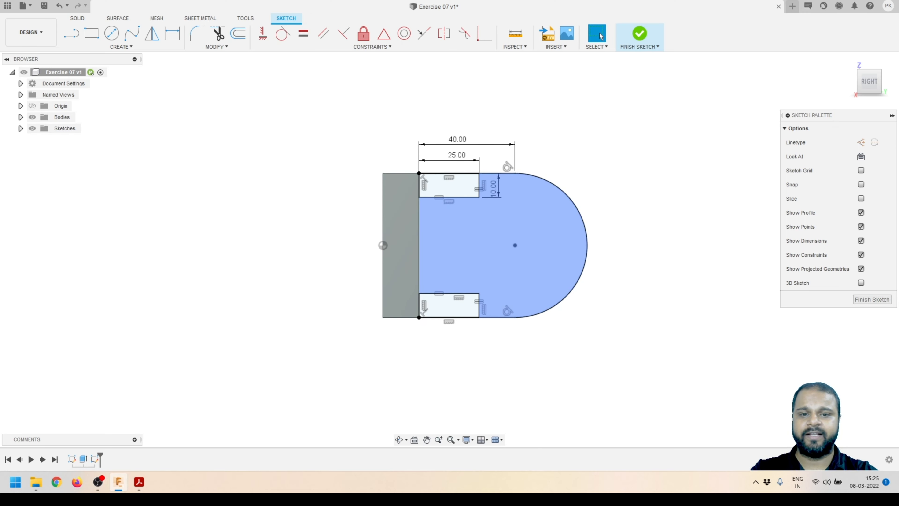
click(138, 482)
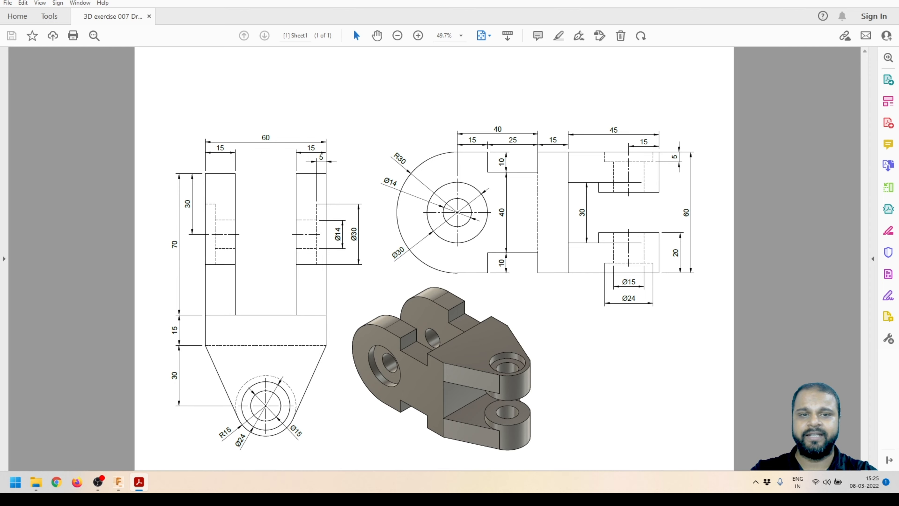
click(139, 482)
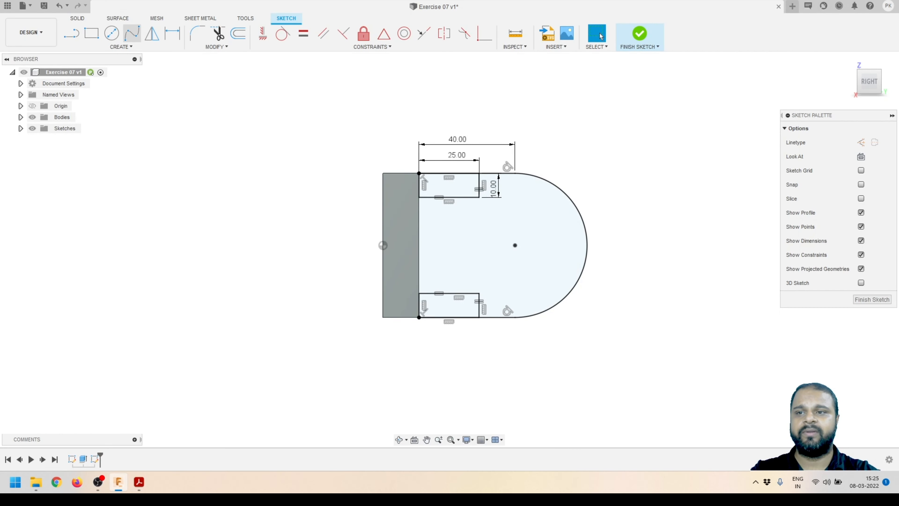
click(112, 33)
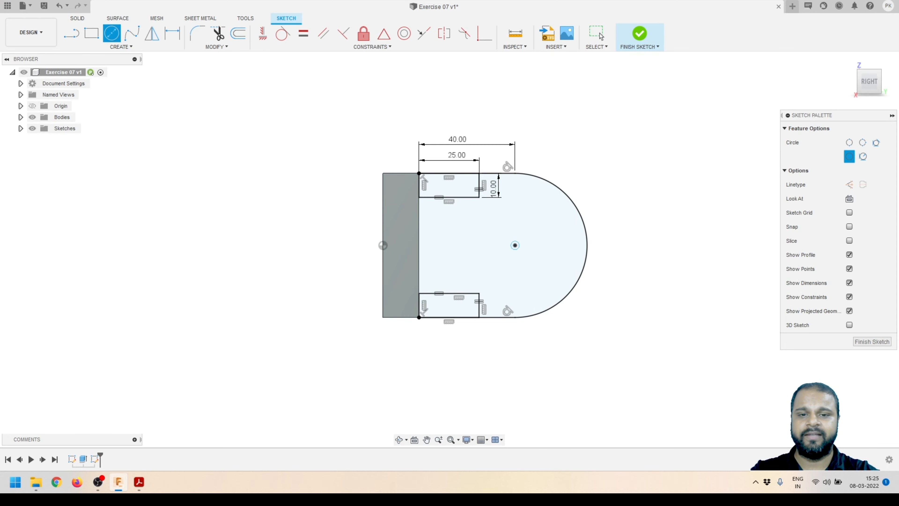
click(515, 245)
click(499, 258)
click(515, 245)
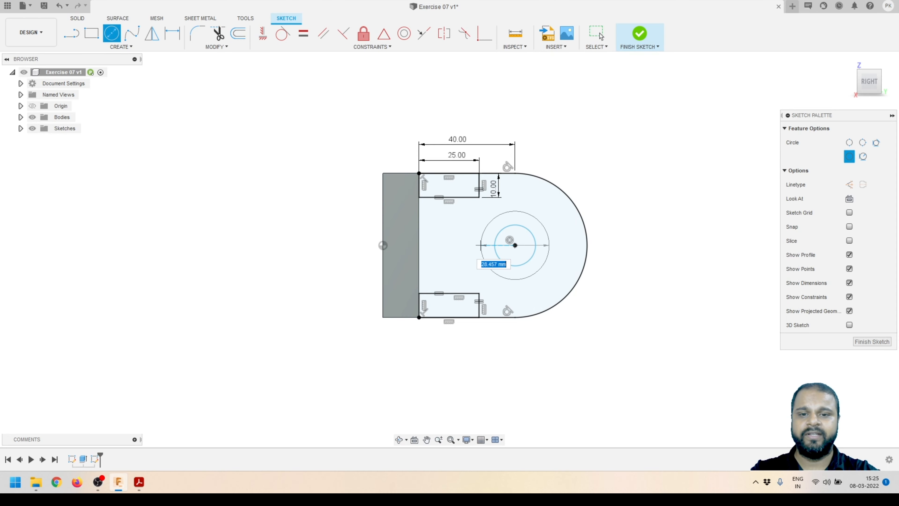
click(482, 278)
click(598, 33)
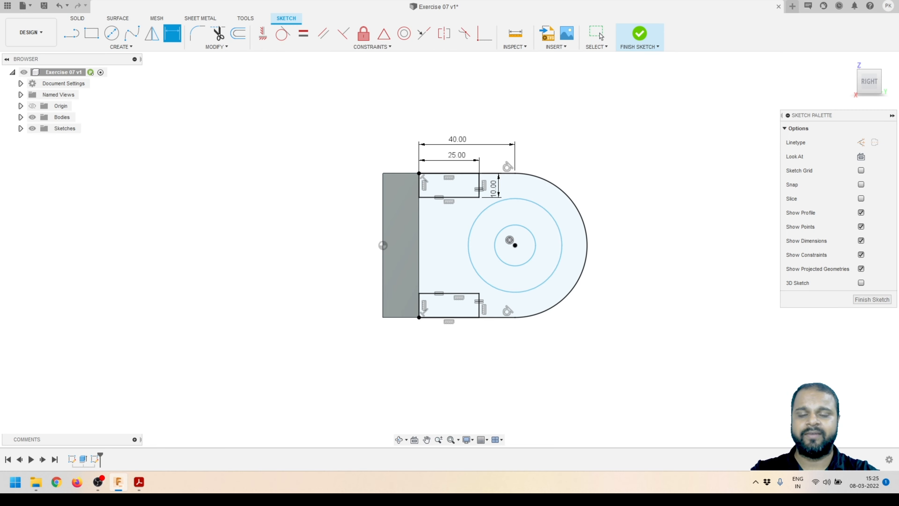
Dimension the outer concentric circle at 30 mm diameter and the inner one at 14 mm diameter
click(551, 215)
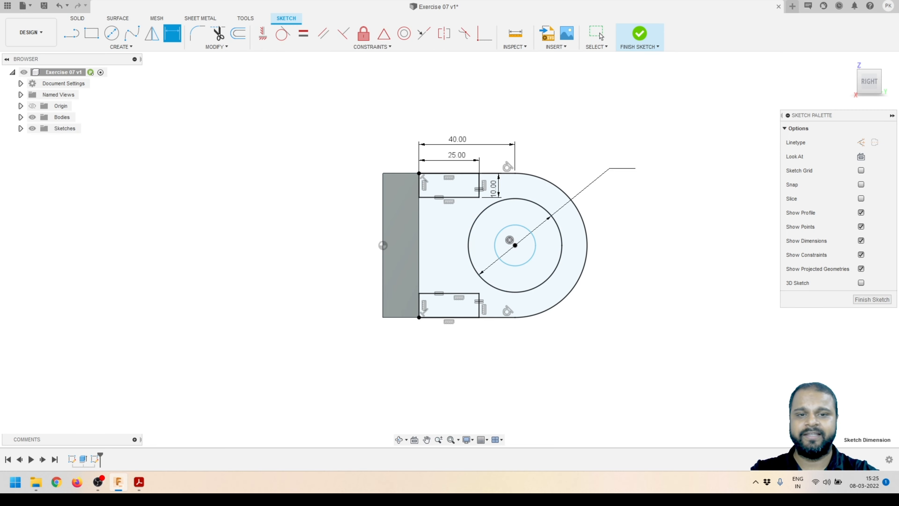
click(617, 168)
text(40)
key(Return)
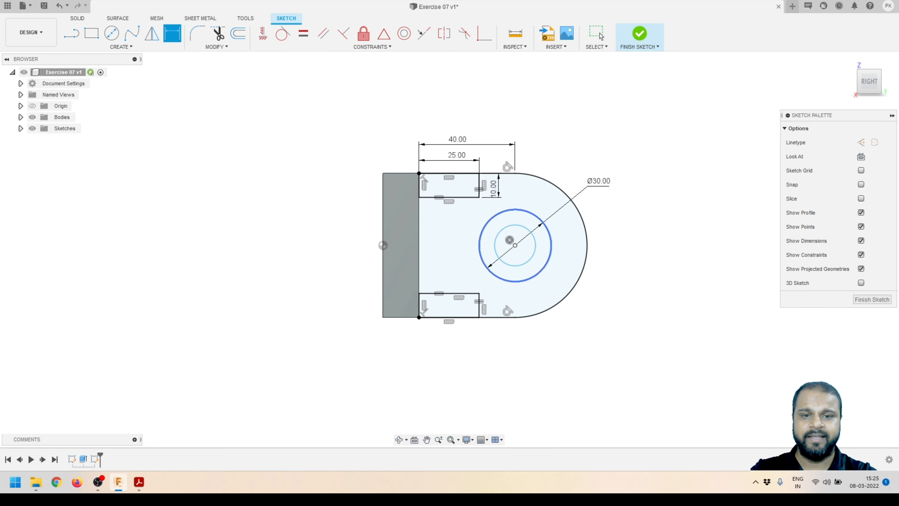
click(532, 256)
click(603, 300)
text(14)
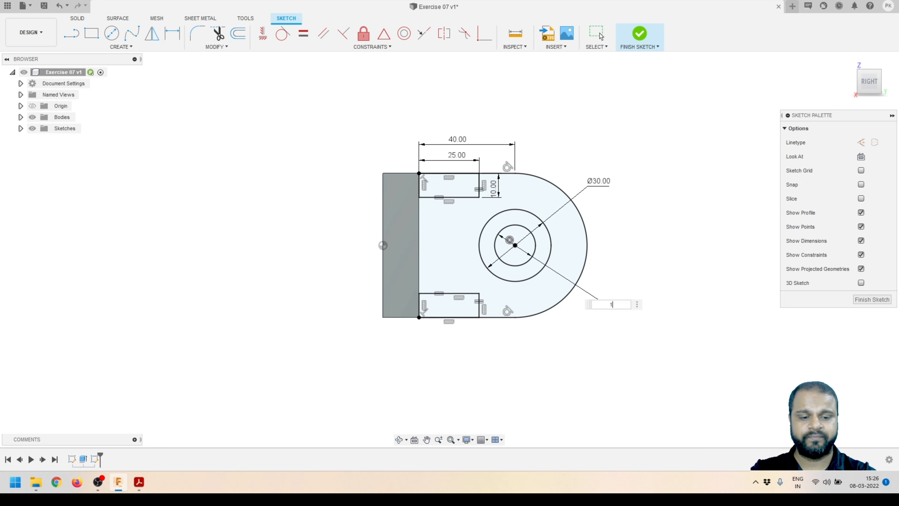
key(Return)
key(Escape)
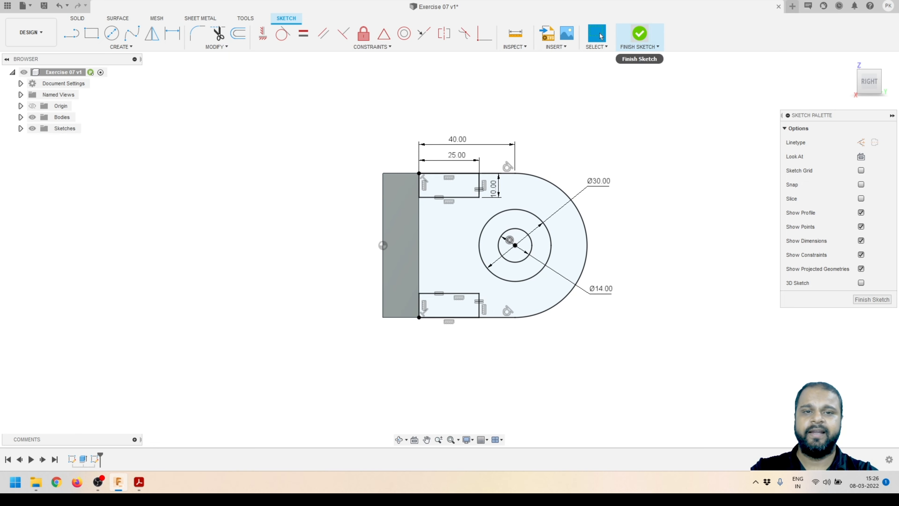
Finish the sketch and extrude the arm profile together with the ring around the hole by -15 mm, joined to the block
click(639, 33)
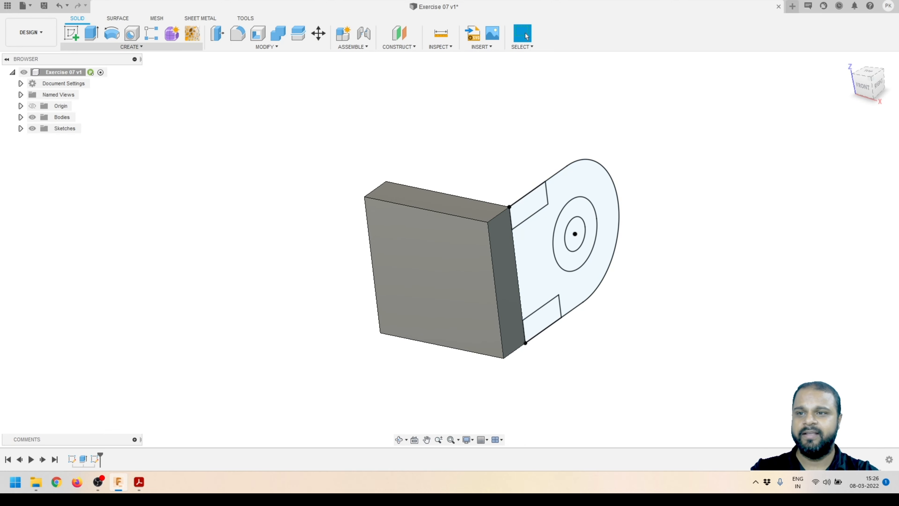
key(e)
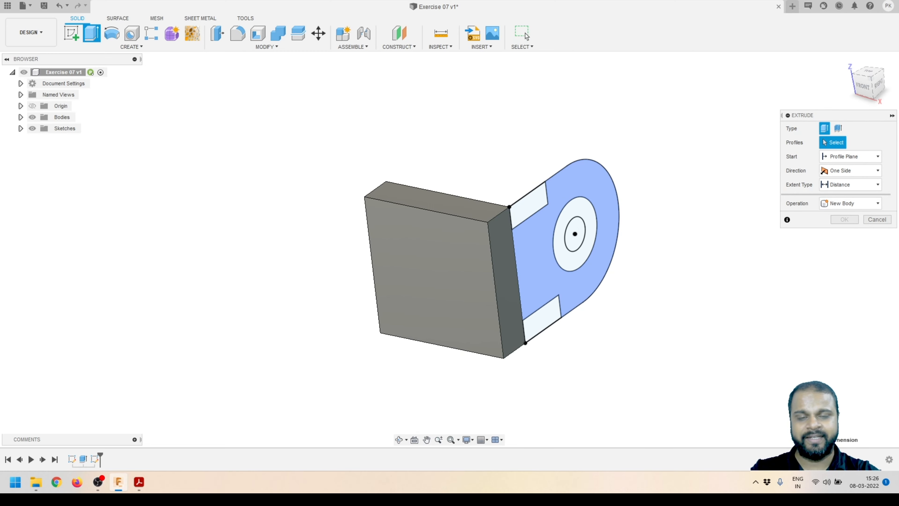
click(589, 228)
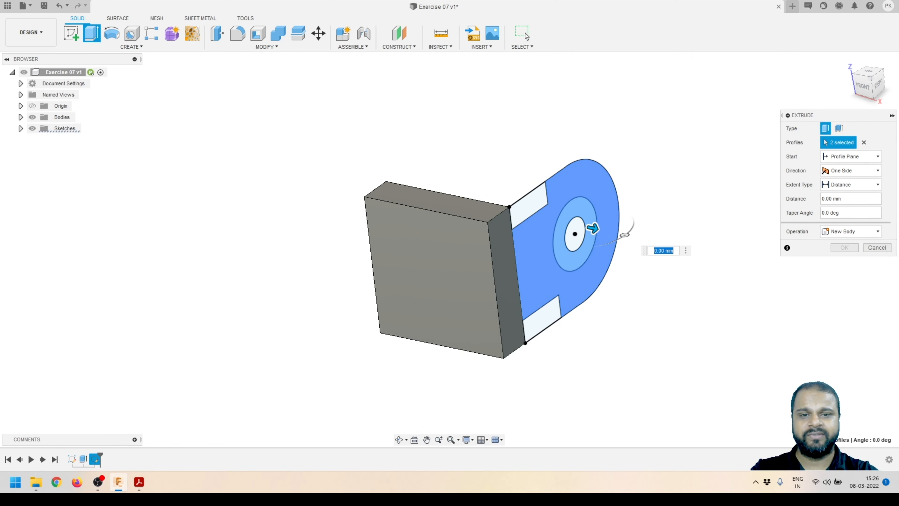
drag(576, 225, 544, 218)
scroll(515, 231, up, 3)
mouse_move(485, 235)
shift+middle_down()
mouse_move(490, 269)
mouse_move(494, 237)
shift+middle_up()
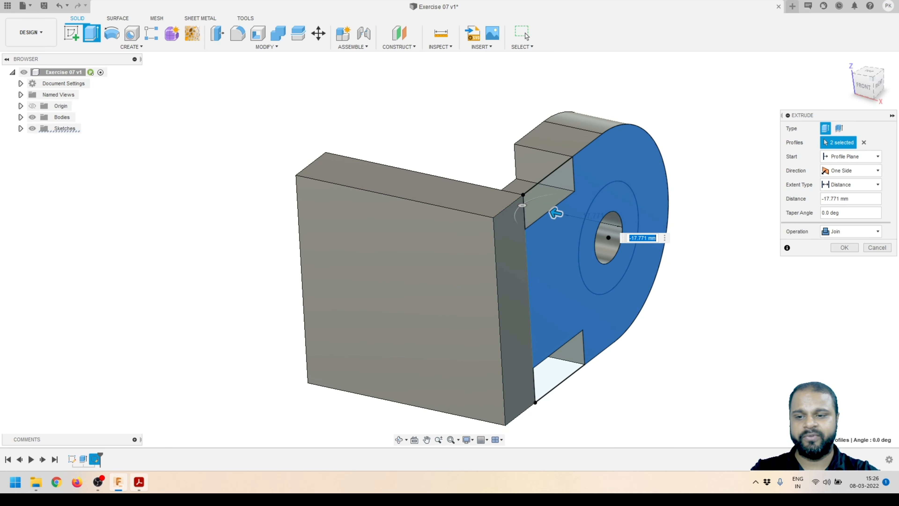
key(alt+Tab)
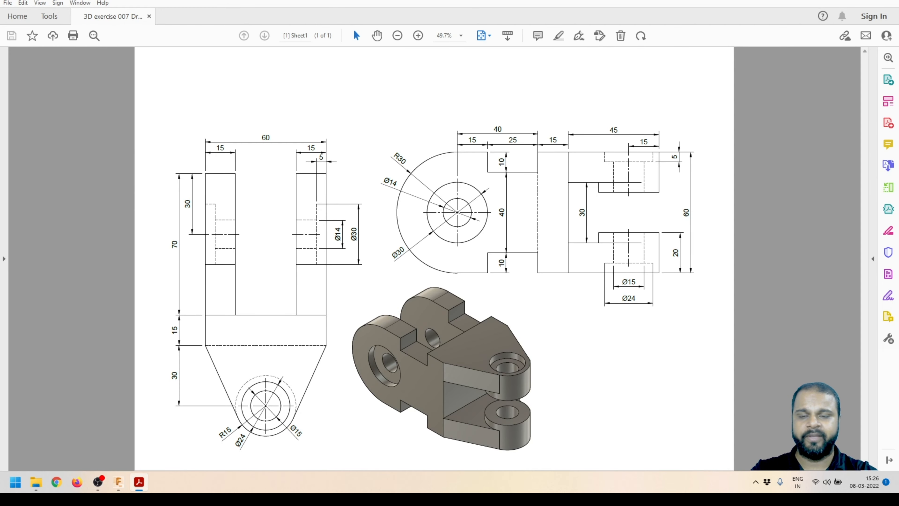
key(alt+Tab)
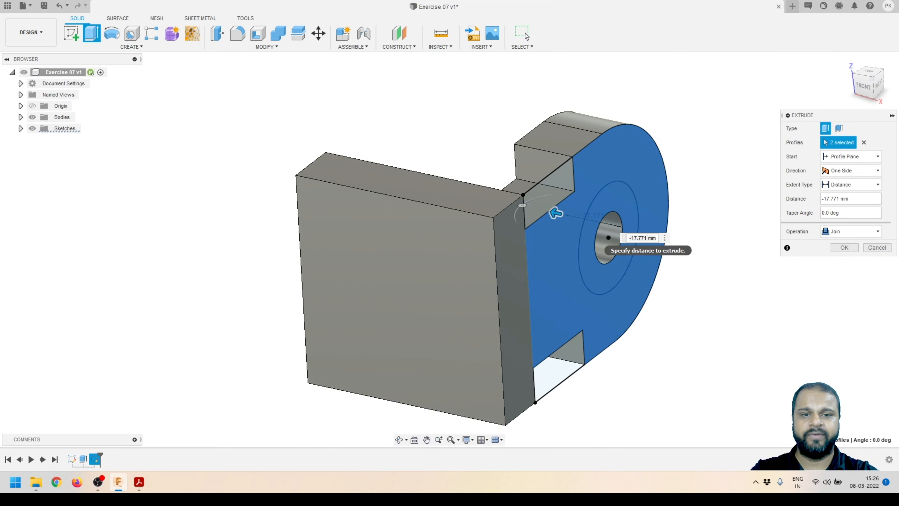
key(ctrl+a)
text(-15)
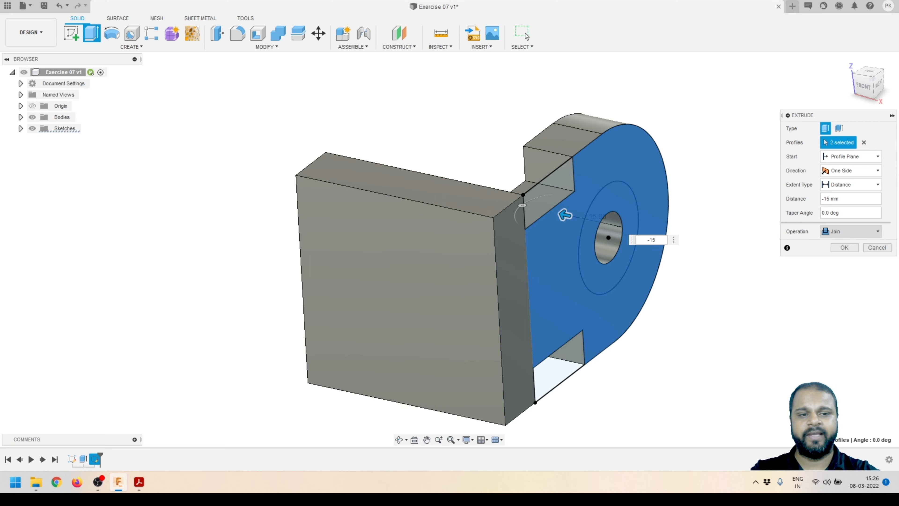
click(525, 33)
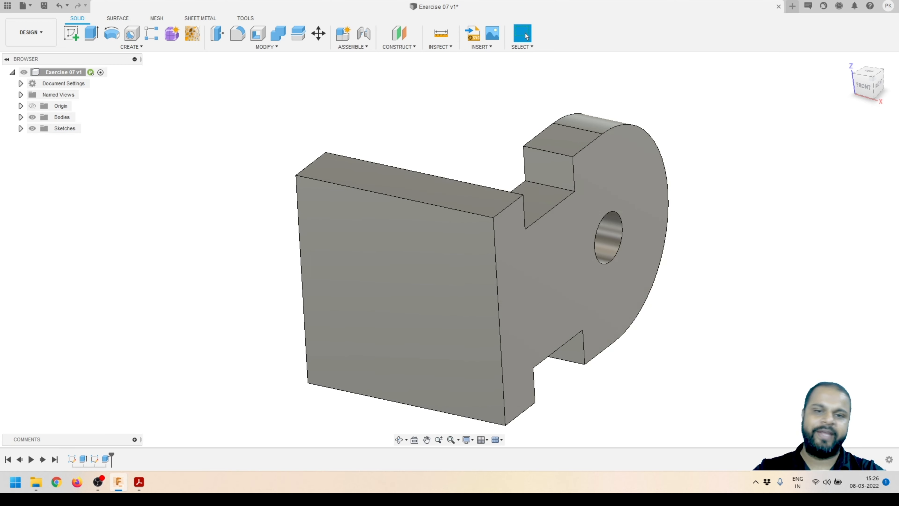
scroll(590, 204, down, 2)
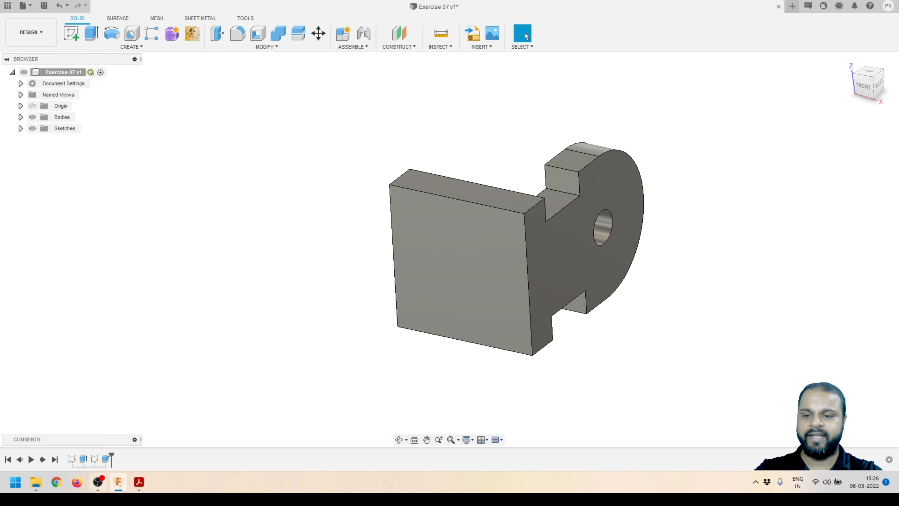
Check the hole details in the exercise drawing, cut the ring around the arm's hole 5 mm deep using the shown arm sketch, and hide the sketch
key(alt+Tab)
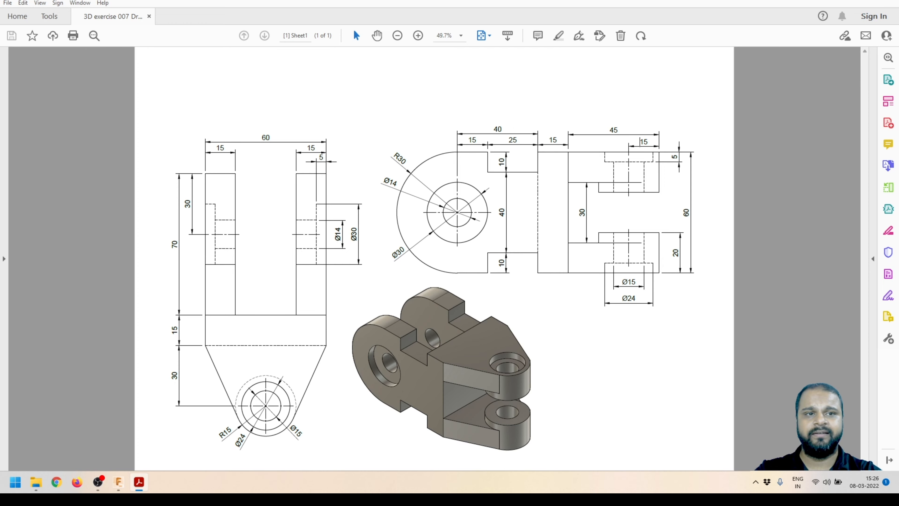
key(alt+Tab)
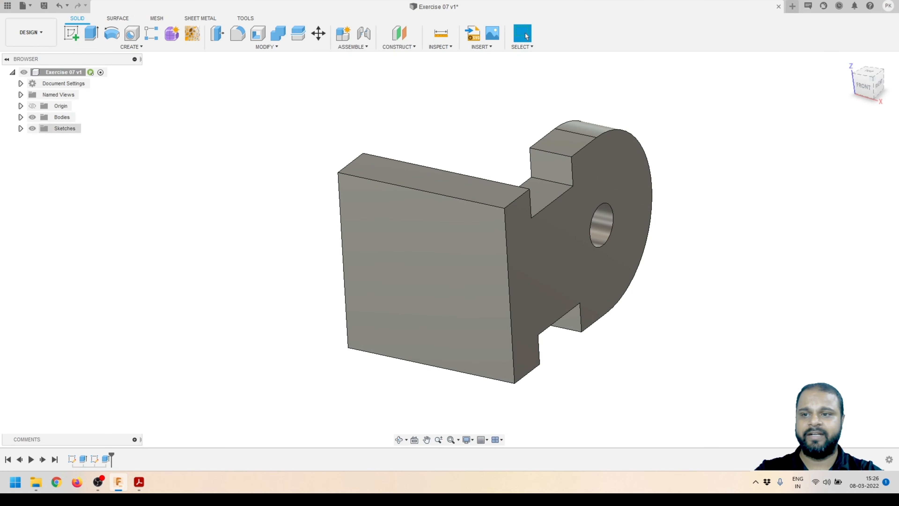
click(21, 128)
click(41, 150)
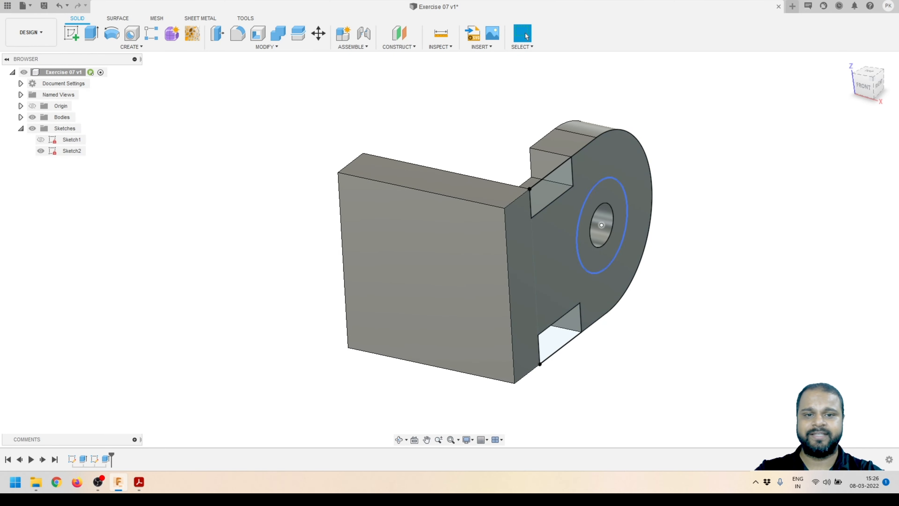
scroll(618, 198, up, 1)
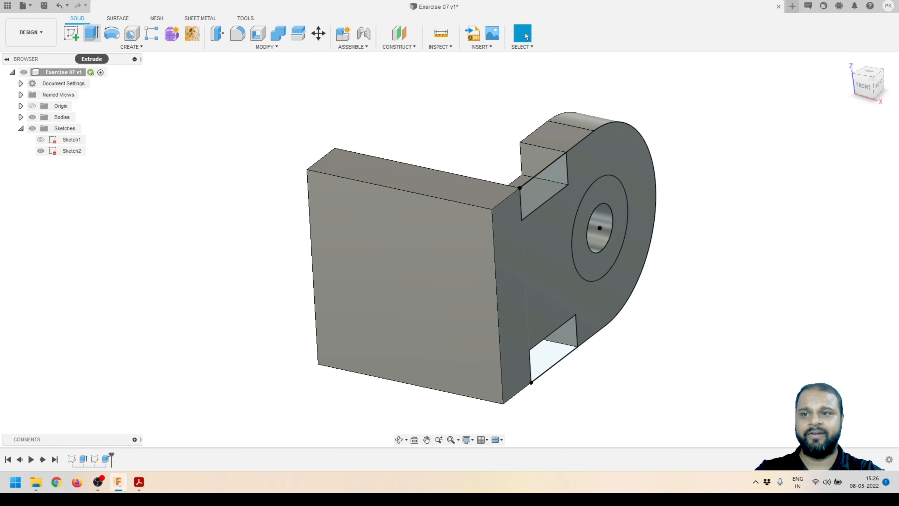
key(e)
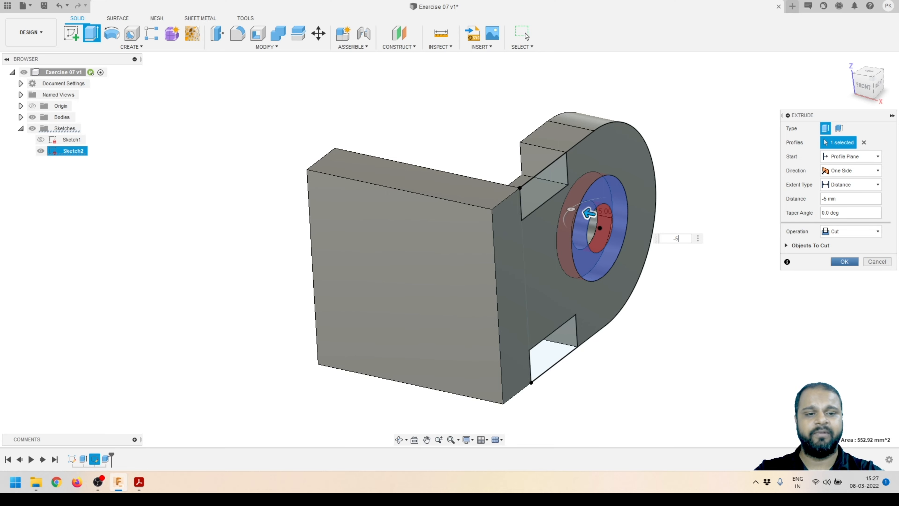
key(Return)
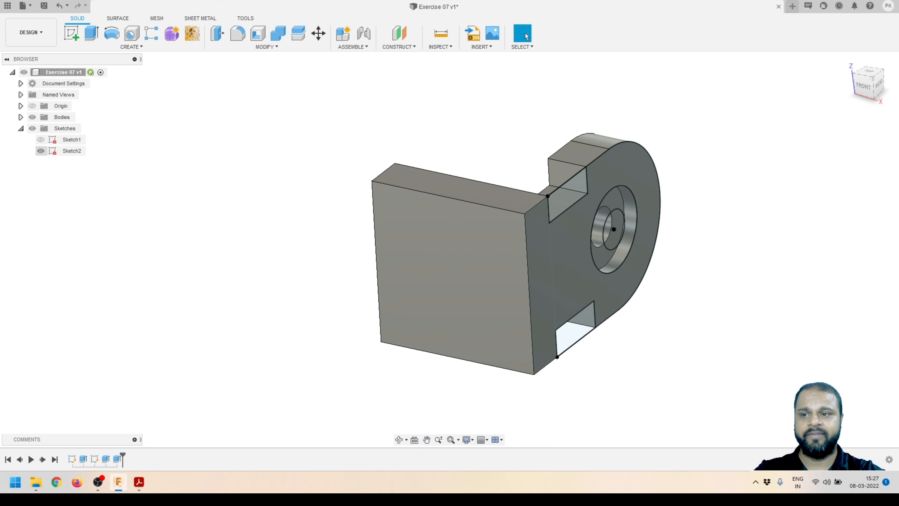
click(40, 150)
scroll(577, 159, up, 2)
mouse_move(502, 252)
shift+middle_down()
mouse_move(417, 265)
mouse_move(400, 283)
shift+middle_up()
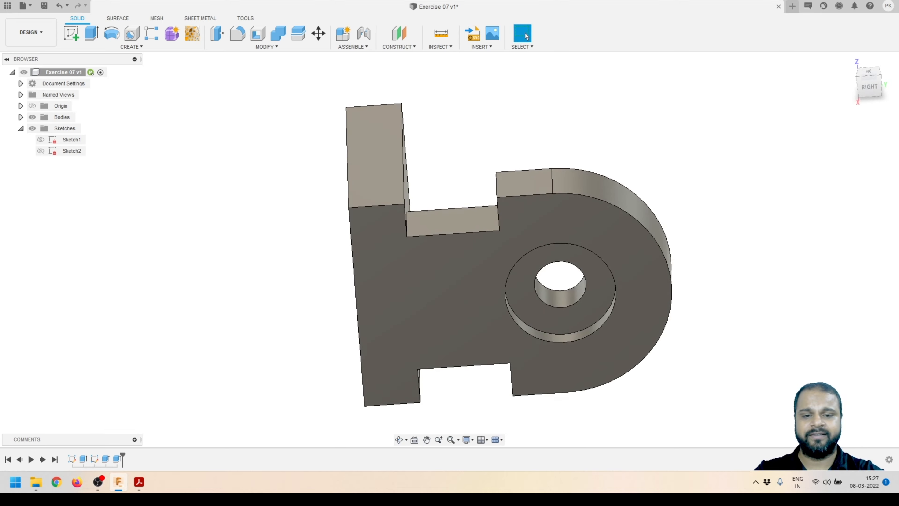
Set up a Mirror of type Features with the 5 mm recess cut and the arm extrusion as objects
scroll(652, 163, down, 3)
shift+middle_drag(651, 163, 527, 177)
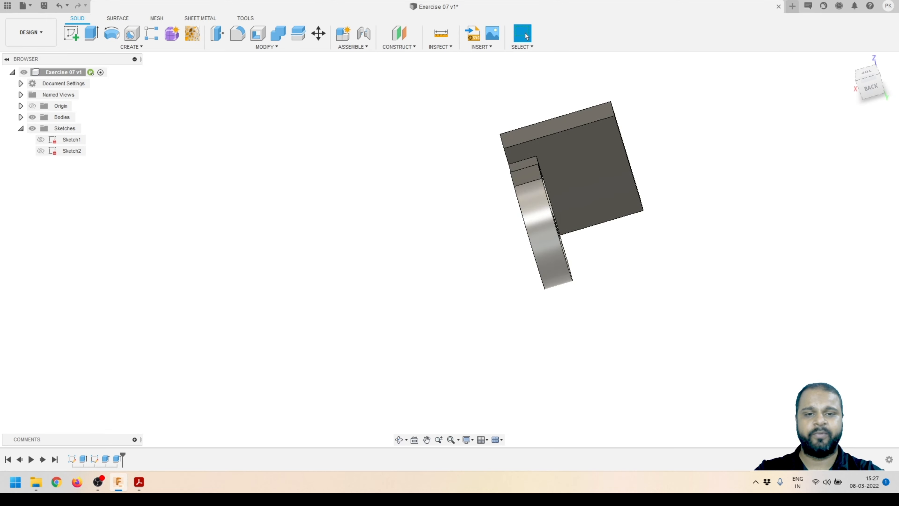
shift+middle_drag(577, 223, 628, 226)
click(131, 47)
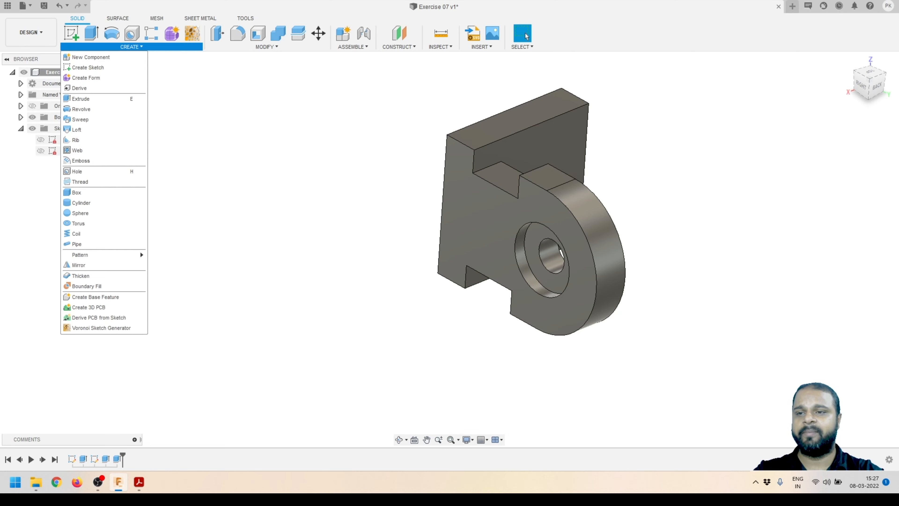
click(79, 265)
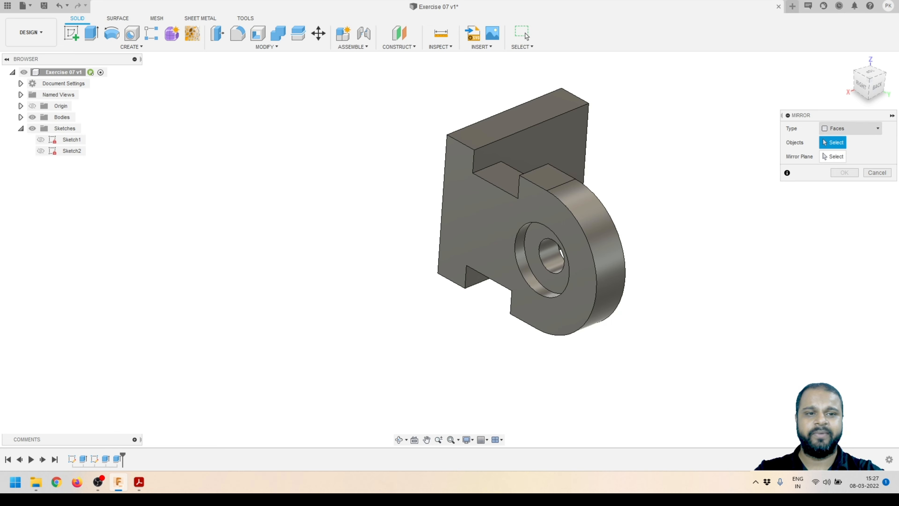
click(850, 128)
click(841, 161)
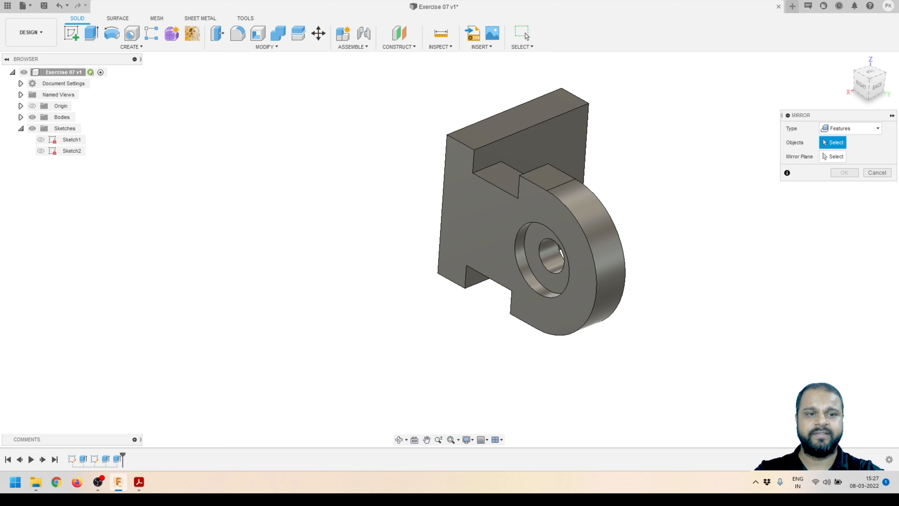
click(117, 459)
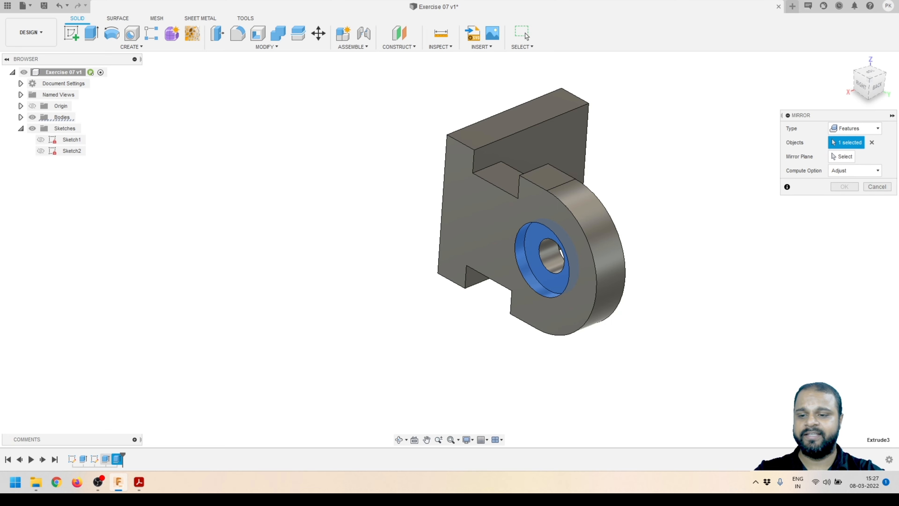
click(106, 458)
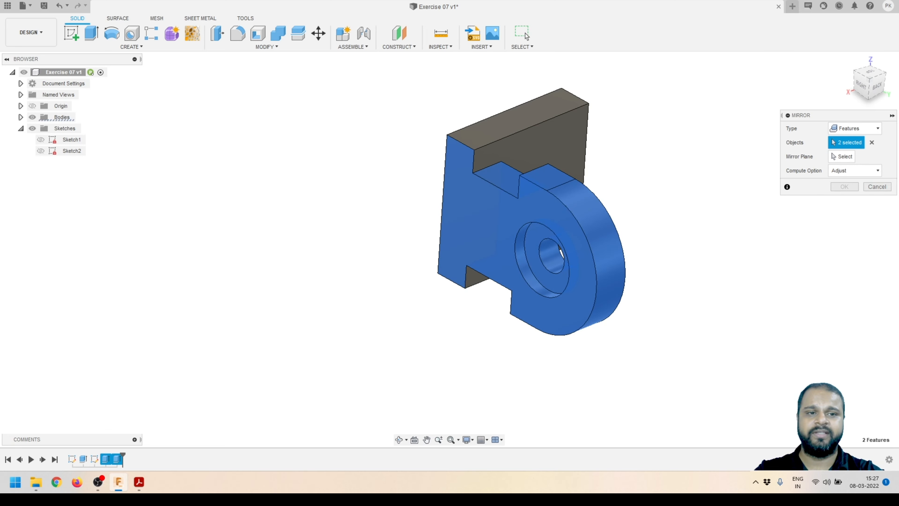
Use the origin YZ plane as the mirror plane, hiding the bodies to pick it, and complete the mirrored second arm
click(841, 156)
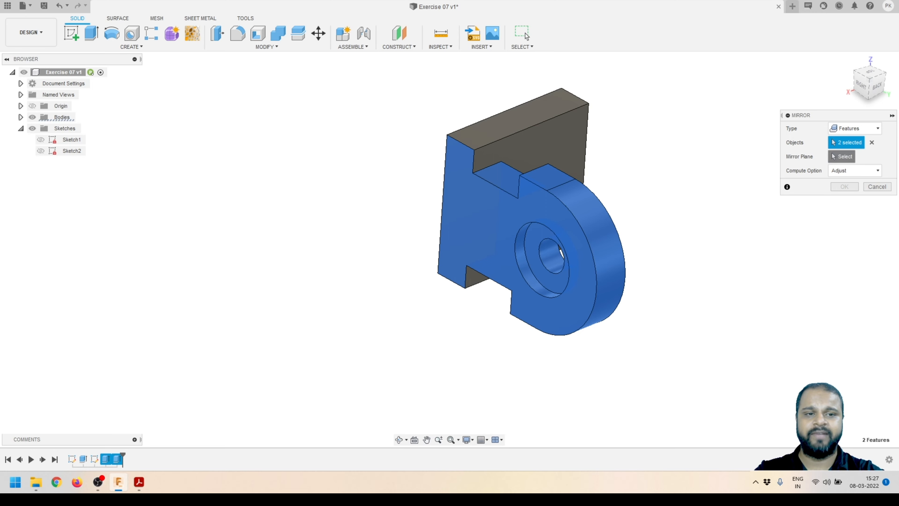
scroll(688, 171, up, 1)
shift+middle_drag(602, 227, 545, 237)
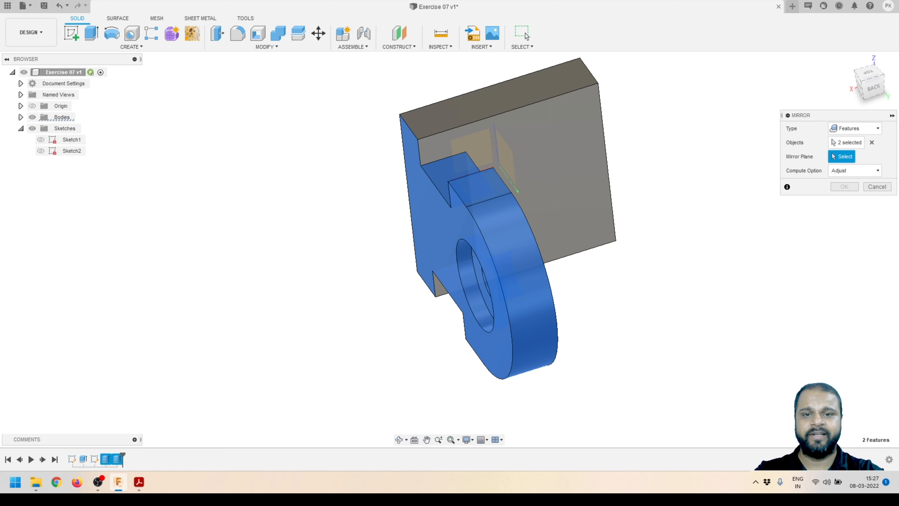
click(33, 117)
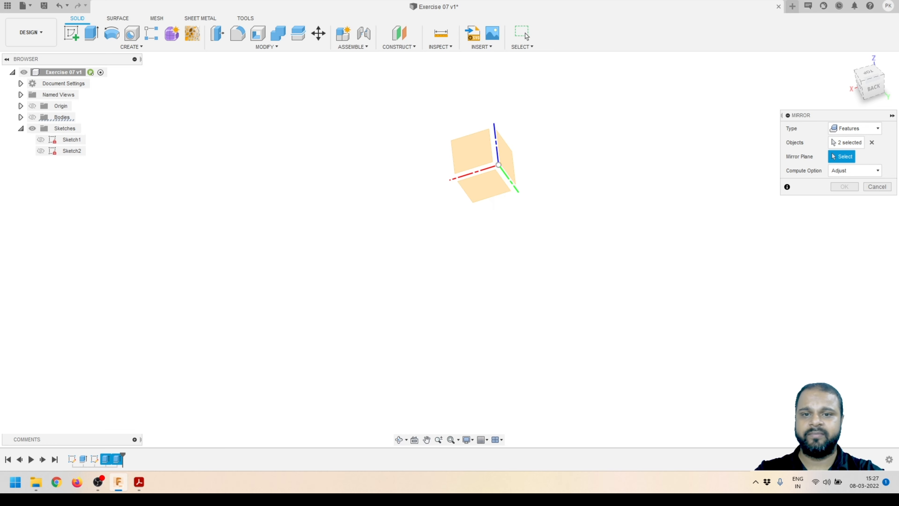
click(507, 157)
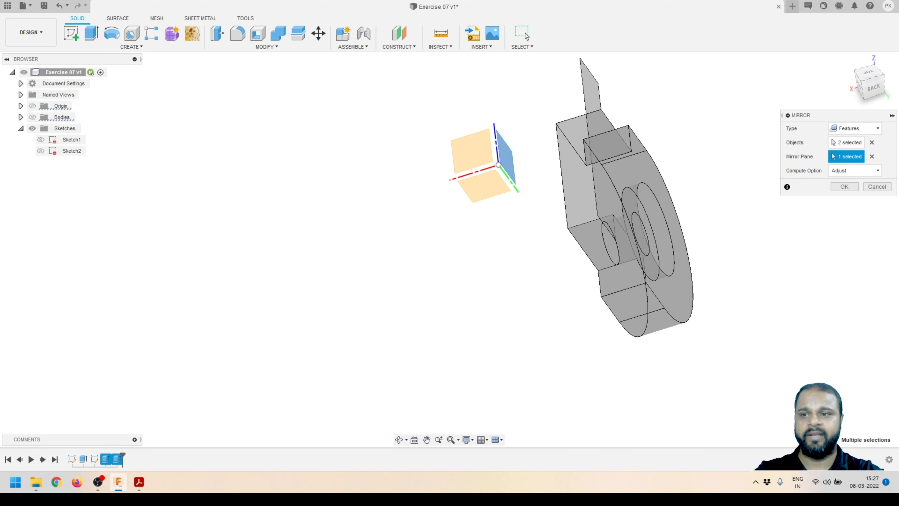
click(32, 117)
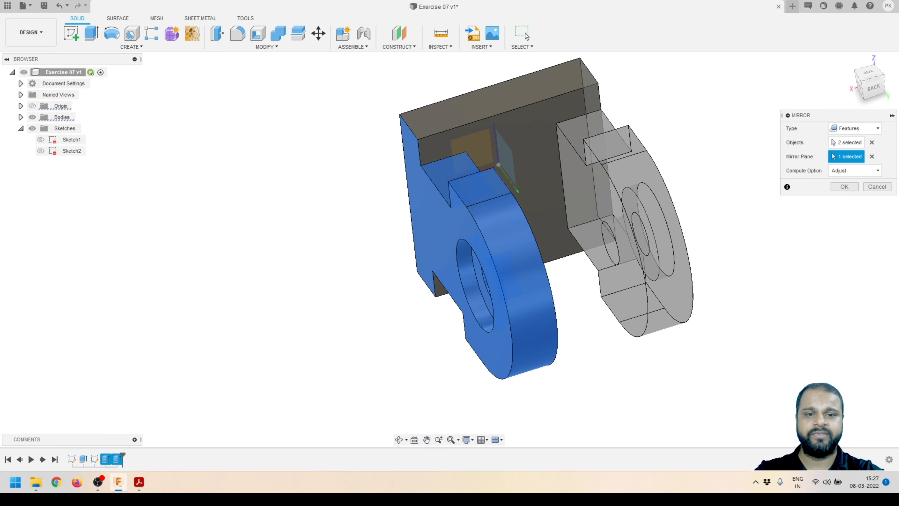
mouse_move(531, 230)
shift+middle_down()
mouse_move(460, 219)
mouse_move(383, 234)
mouse_move(513, 226)
mouse_move(531, 216)
shift+middle_up()
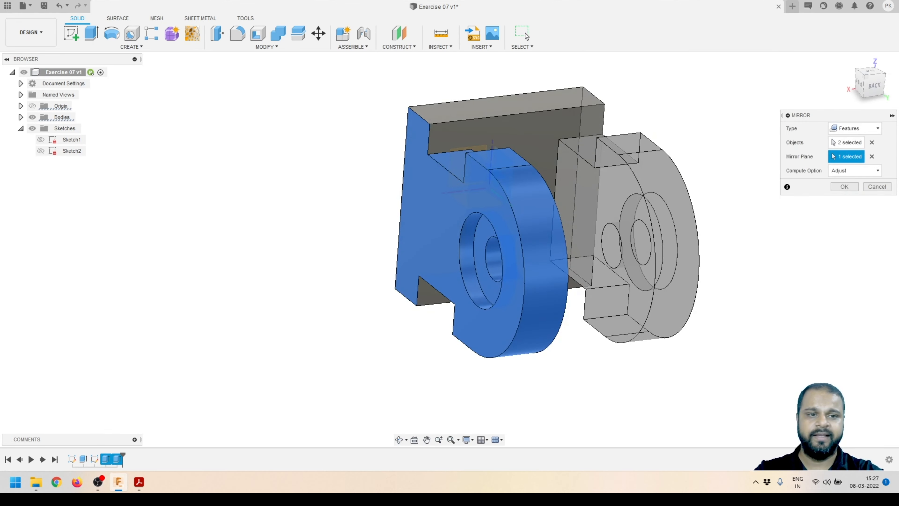
click(844, 186)
Review the lug dimensions in the exercise drawing and start a sketch on the block's top face
scroll(602, 232, down, 2)
shift+middle_drag(602, 232, 721, 232)
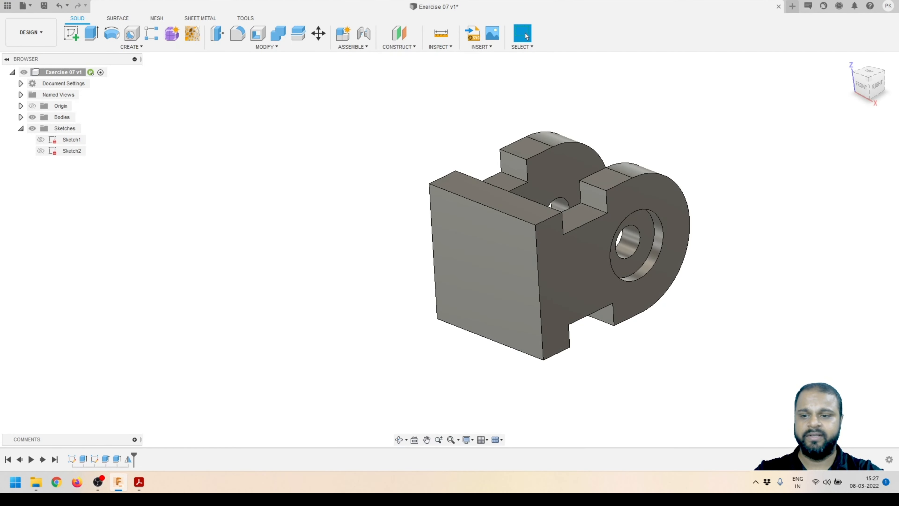
key(alt+Tab)
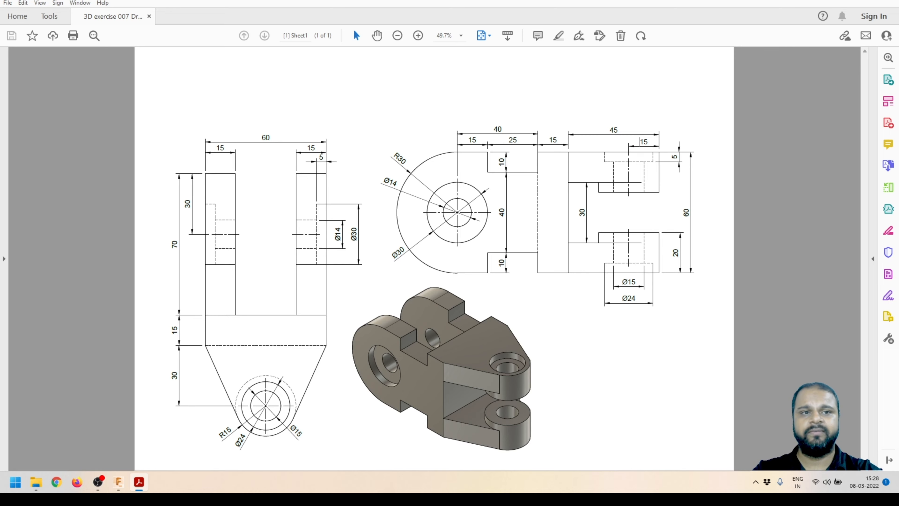
key(alt+Tab)
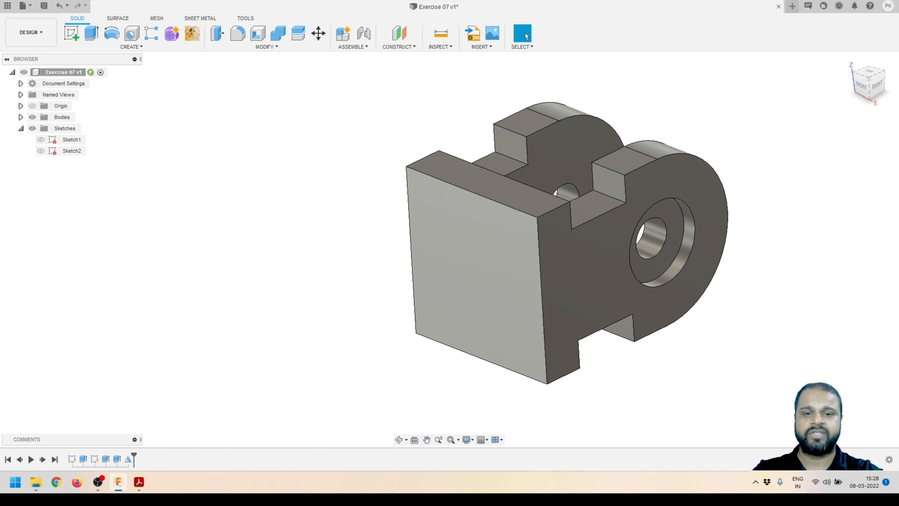
shift+middle_drag(495, 227, 507, 231)
click(497, 190)
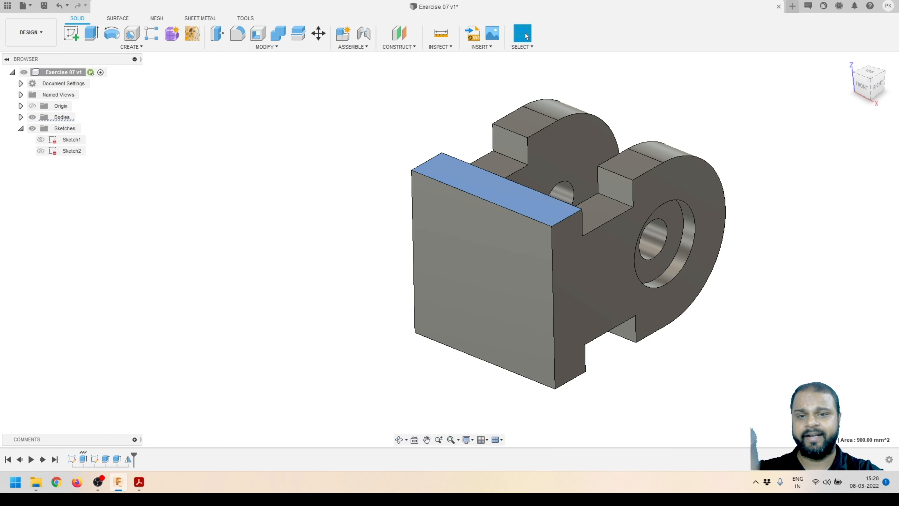
click(72, 33)
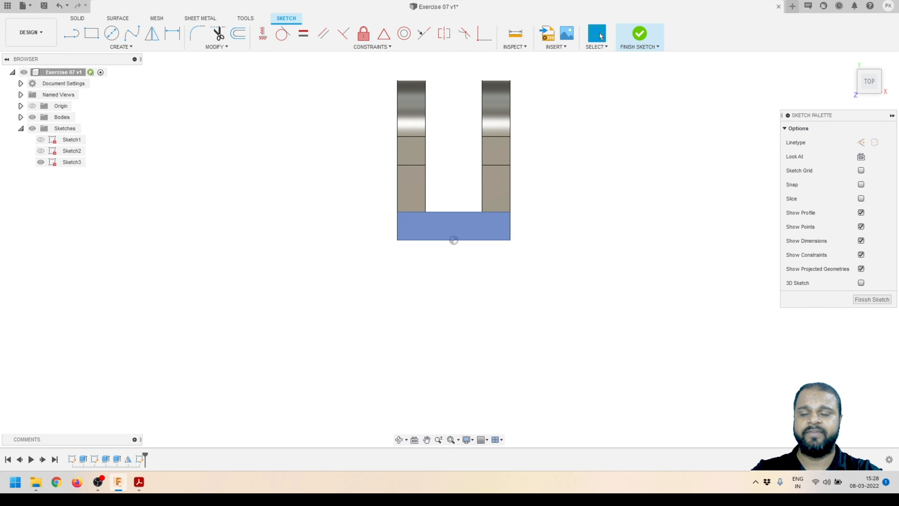
Sketch three concentric circles in front of the block on its centreline, the middle one about 46 mm and the outer one about 66 mm in diameter
click(112, 33)
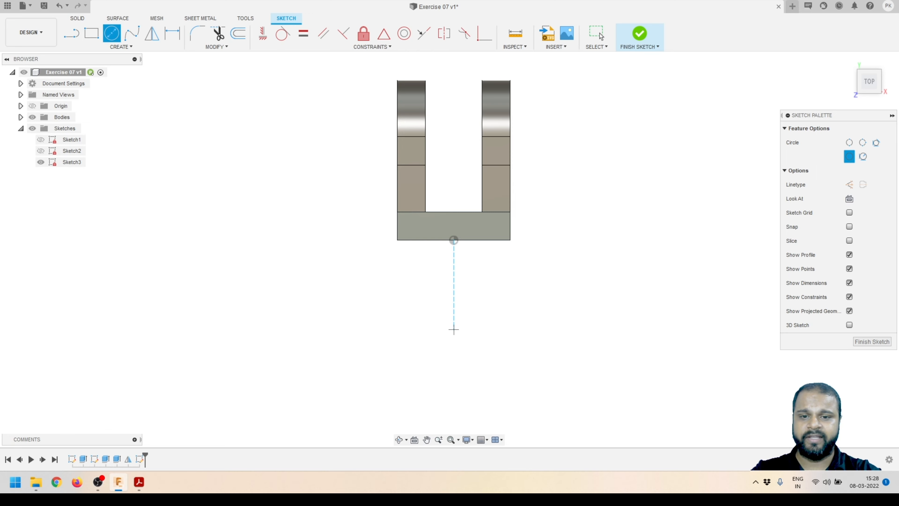
click(454, 329)
click(436, 346)
key(Escape)
scroll(411, 315, up, 2)
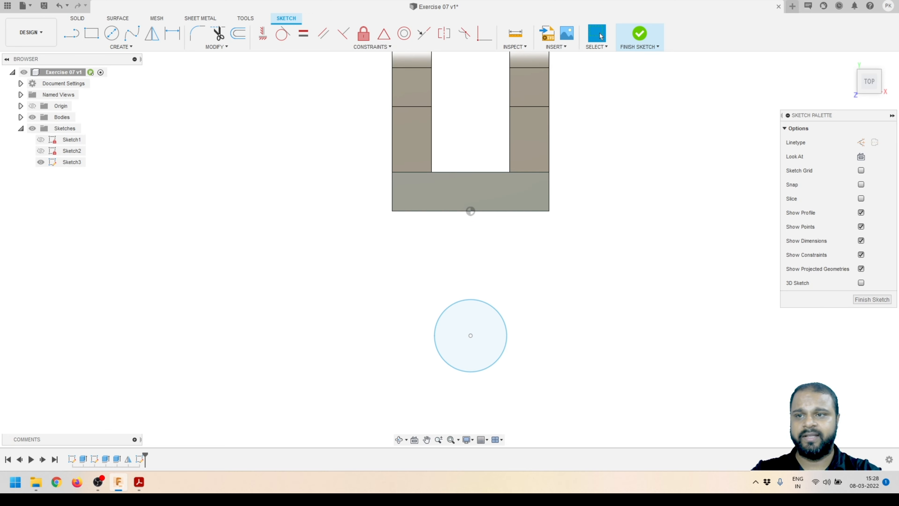
key(c)
click(470, 336)
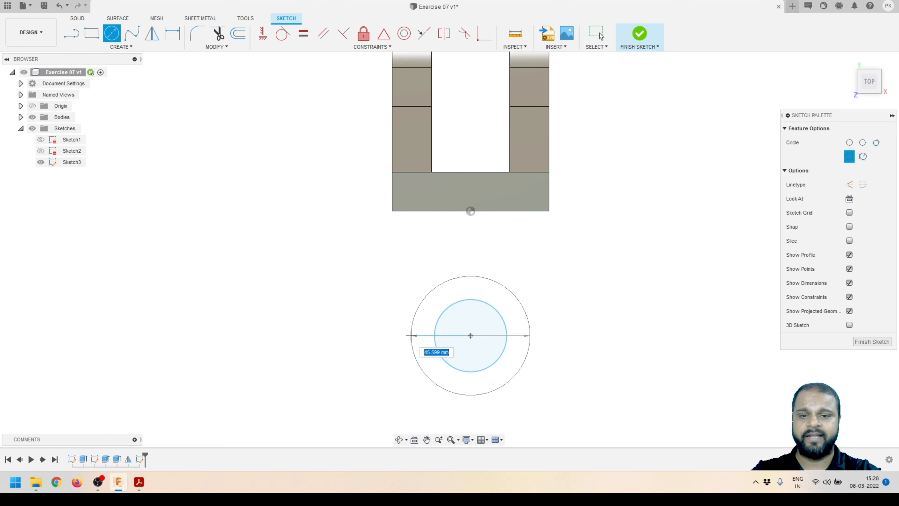
click(428, 378)
click(471, 335)
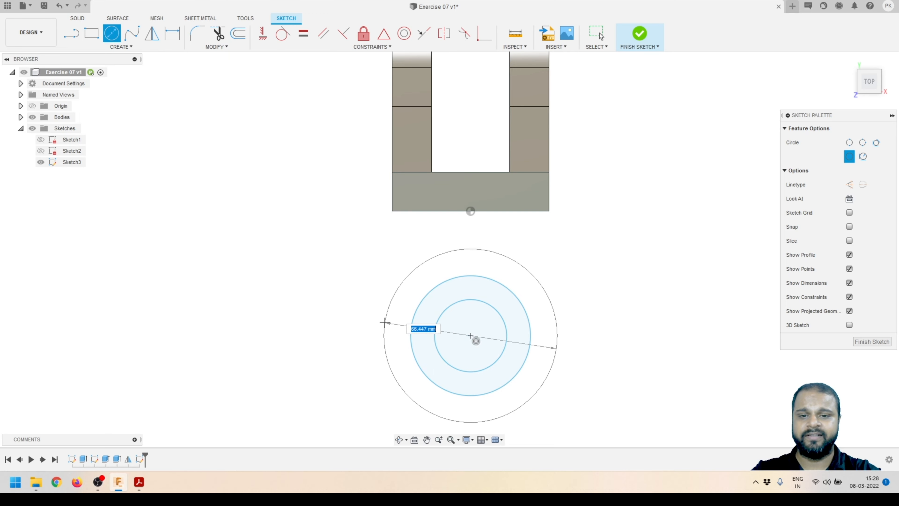
click(384, 322)
key(Escape)
scroll(481, 308, down, 3)
scroll(478, 305, up, 2)
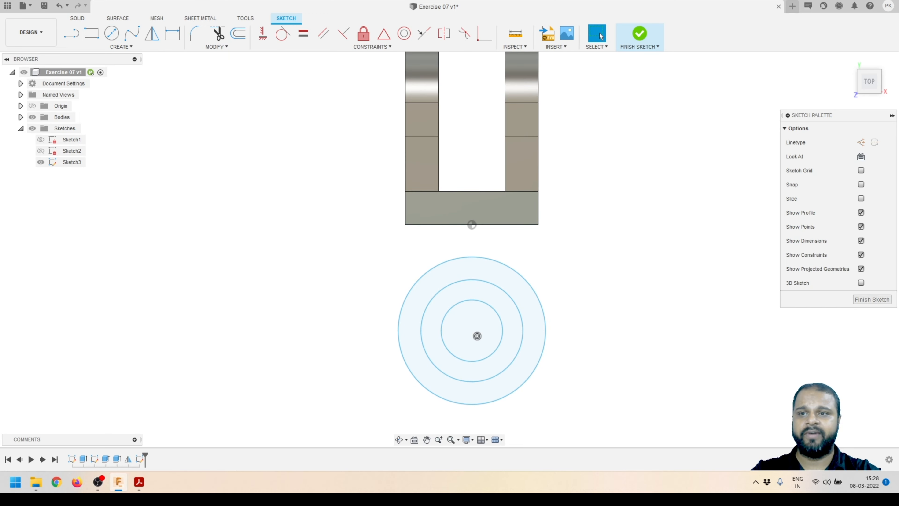
Dimension the circles' centre 30 mm from the block's front edge, as in the exercise drawing, and constrain it vertically to the origin point
key(d)
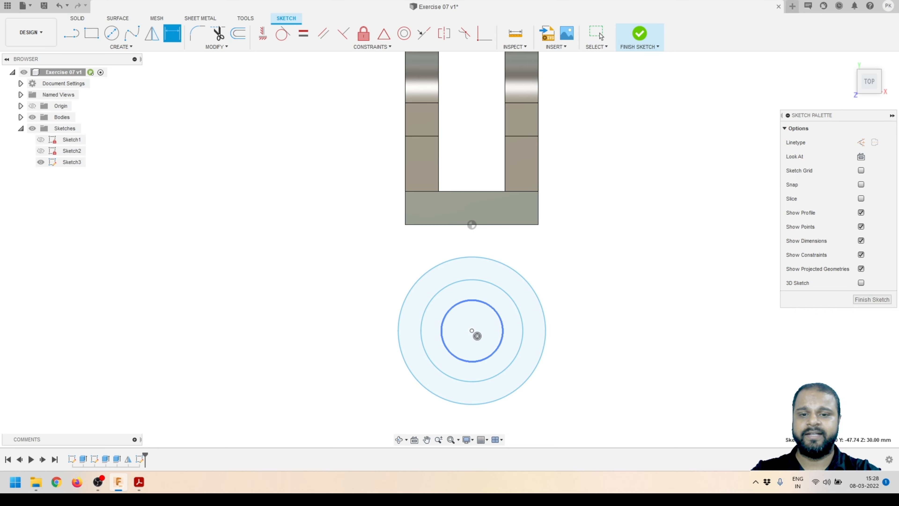
click(472, 330)
click(472, 225)
click(610, 278)
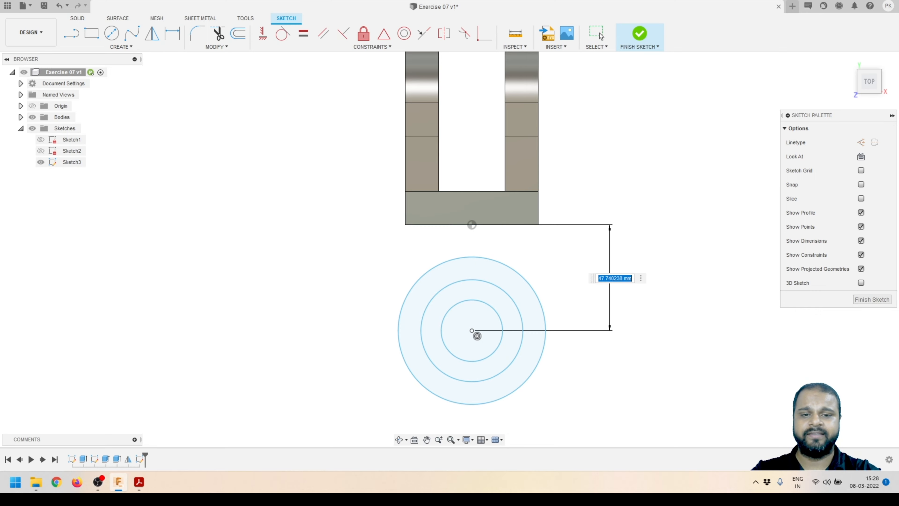
key(alt+Tab)
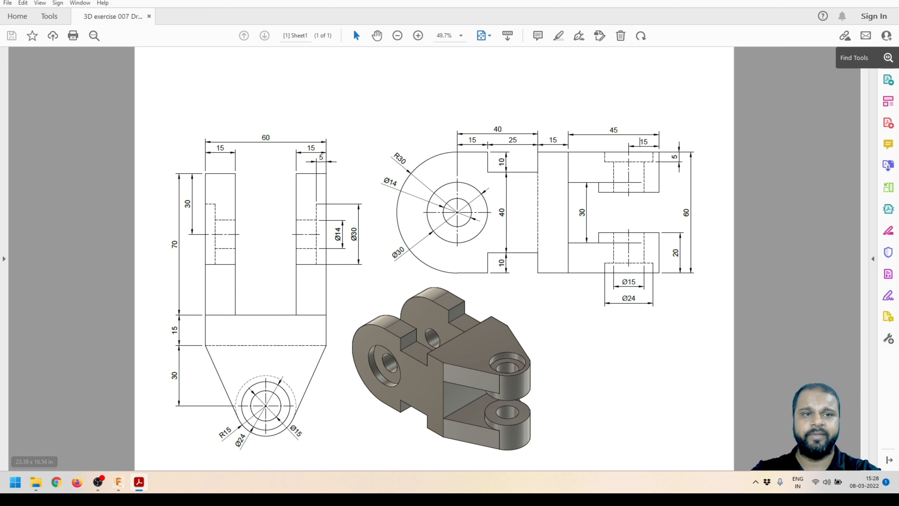
key(alt+Tab)
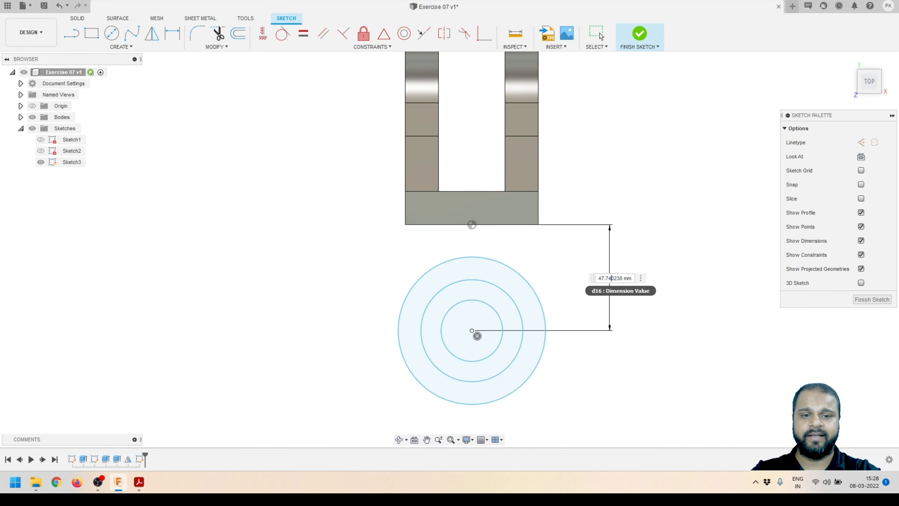
text(30)
key(Return)
key(Escape)
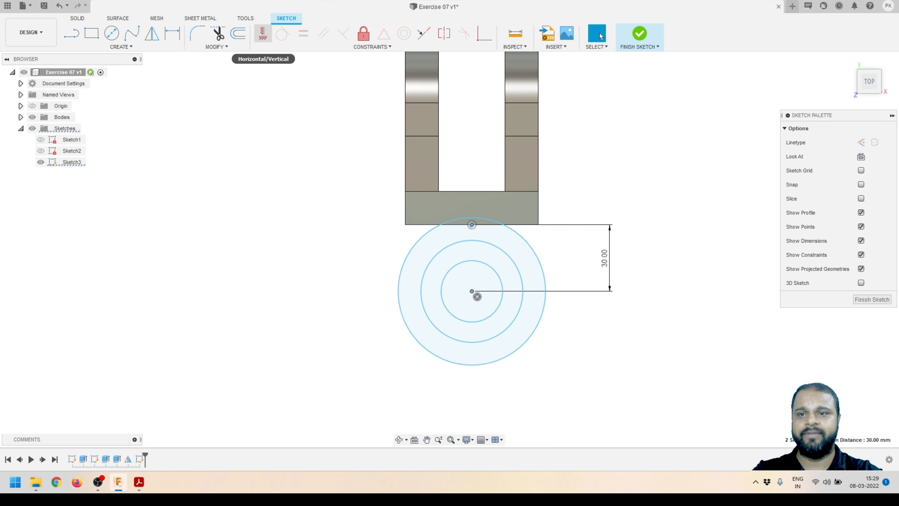
click(263, 33)
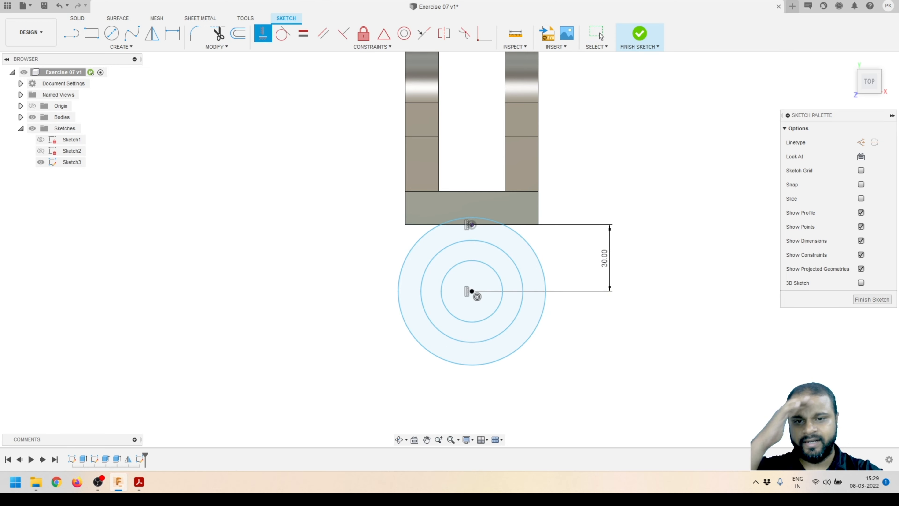
Dimension the outermost lug circle to a diameter of 30 mm
click(601, 35)
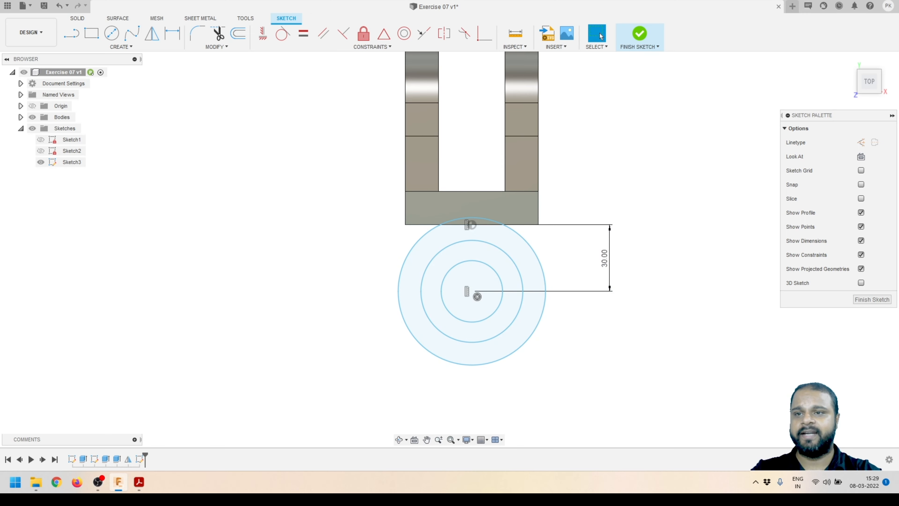
key(d)
click(526, 341)
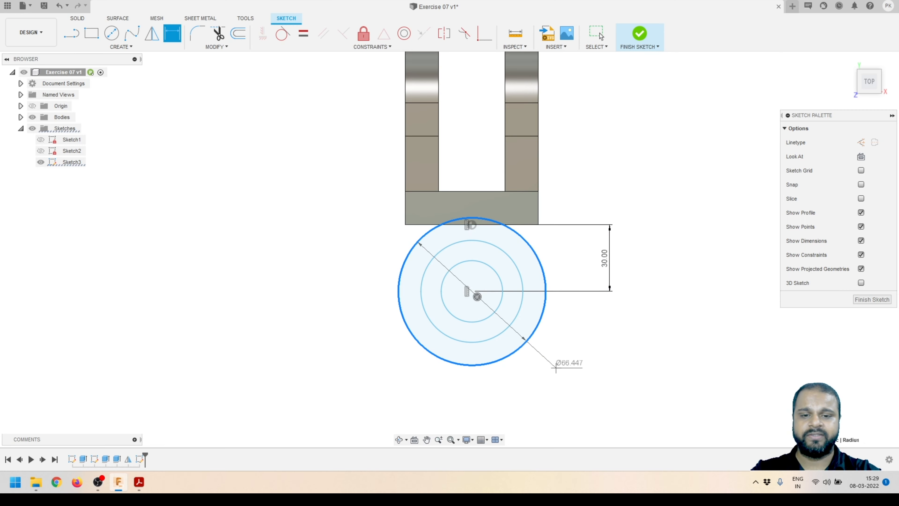
click(551, 363)
text(30)
key(Return)
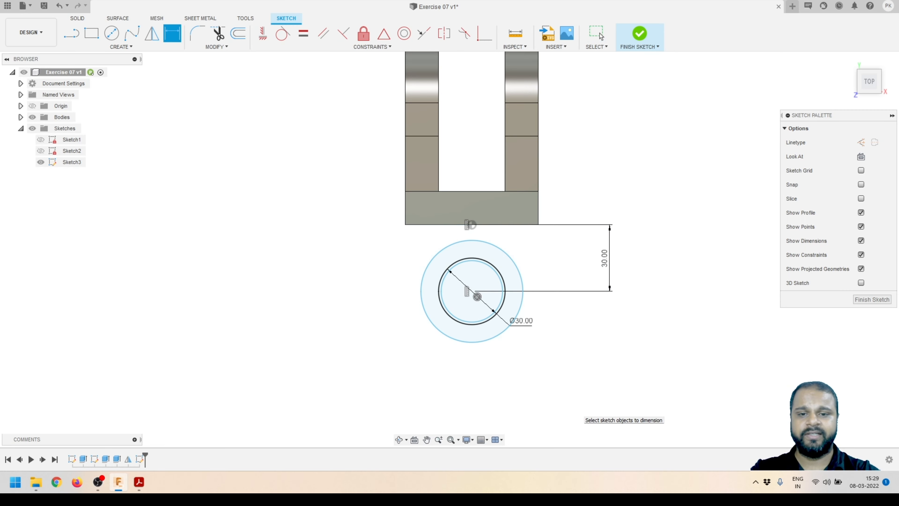
Check the exercise drawing and dimension the middle lug circle to 24 mm and the inner circle to 15 mm in diameter
key(alt+Tab)
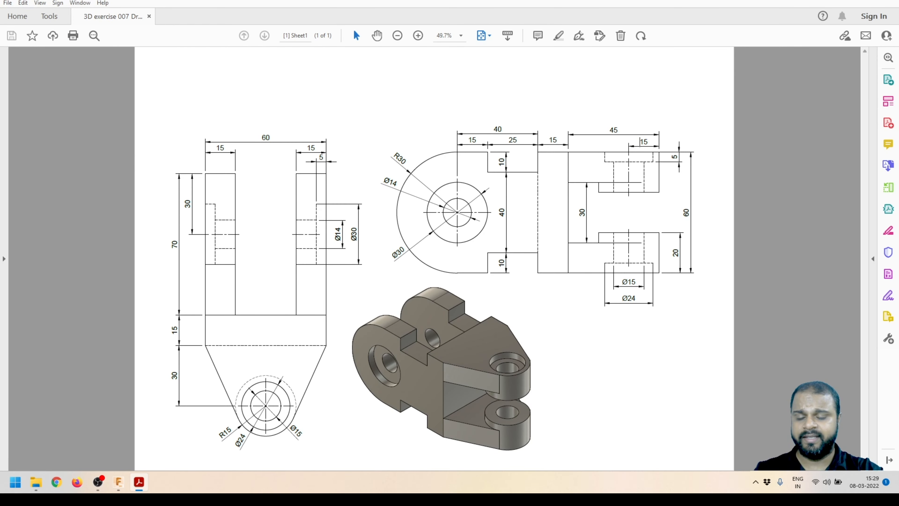
key(alt+Tab)
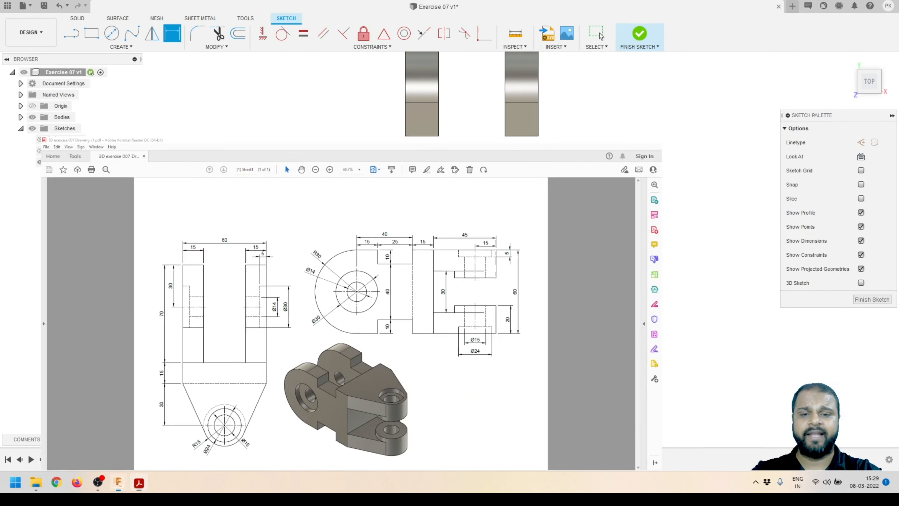
click(504, 331)
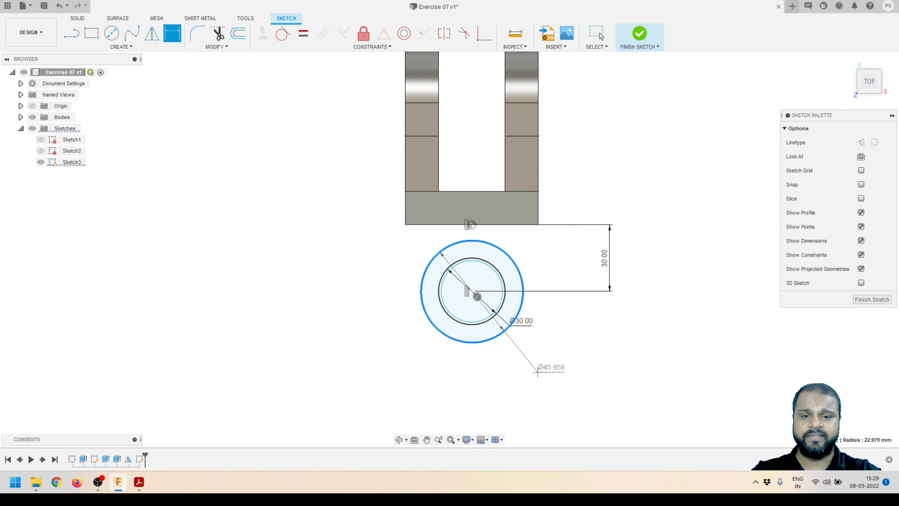
click(534, 366)
key(Return)
scroll(515, 272, up, 3)
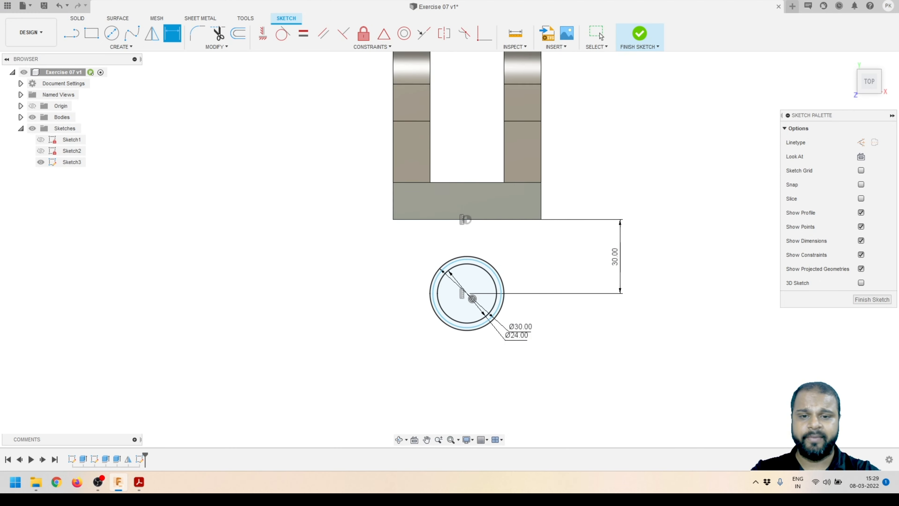
click(495, 315)
click(549, 328)
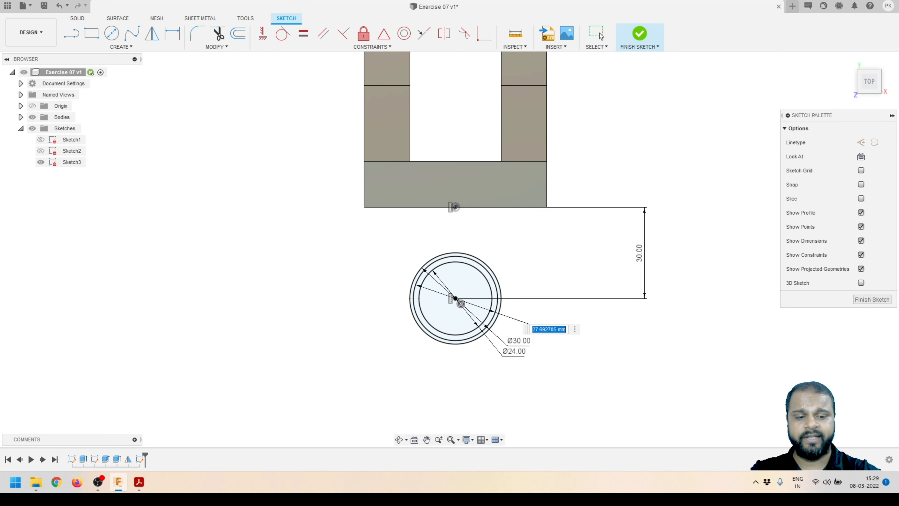
key(Return)
scroll(462, 269, up, 3)
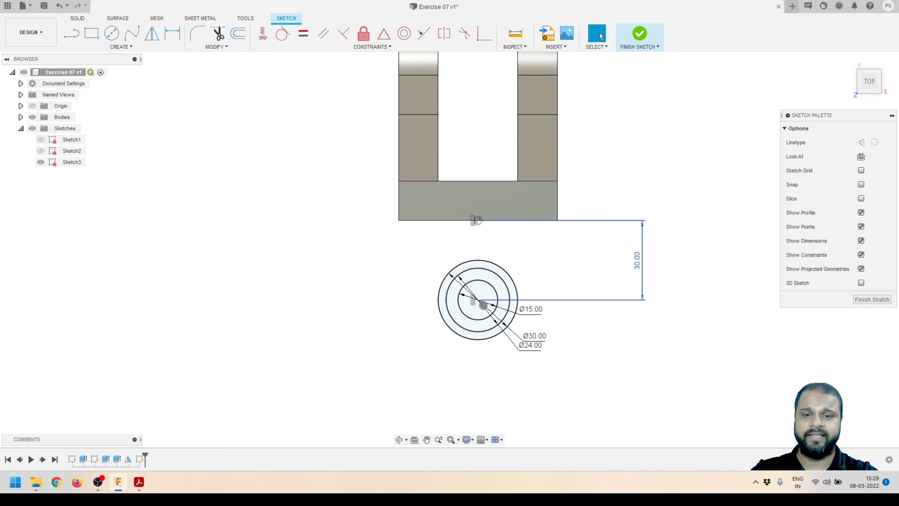
Draw two lines from the block's front corners, each ending tangent to the 30 mm circle
key(l)
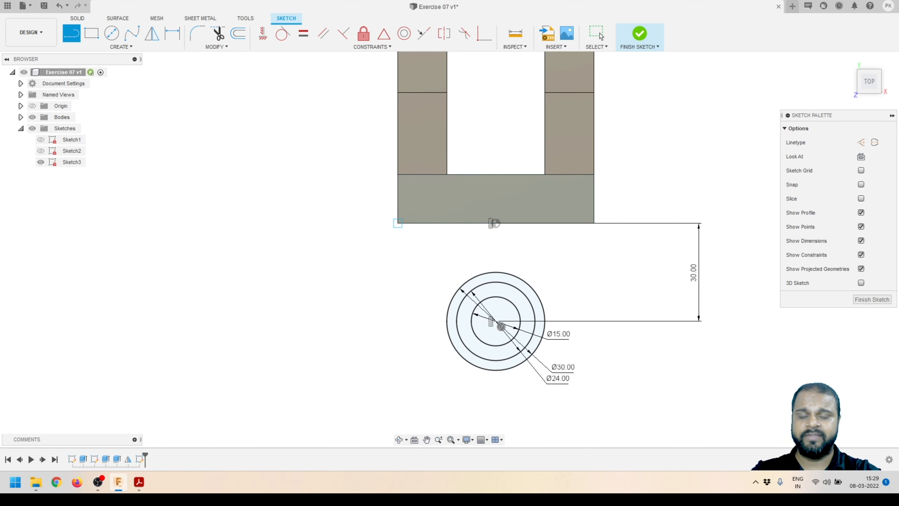
click(397, 223)
key(Return)
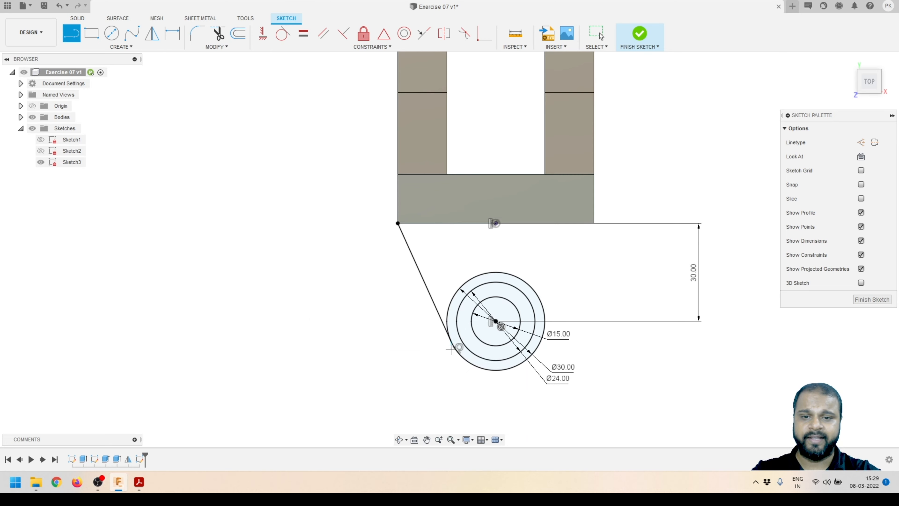
click(600, 33)
key(l)
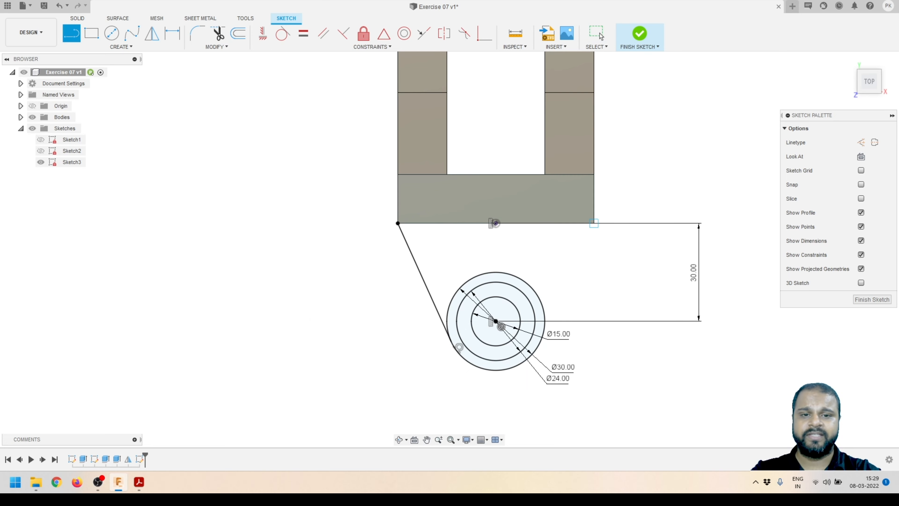
click(594, 223)
scroll(552, 343, up, 2)
scroll(533, 347, up, 2)
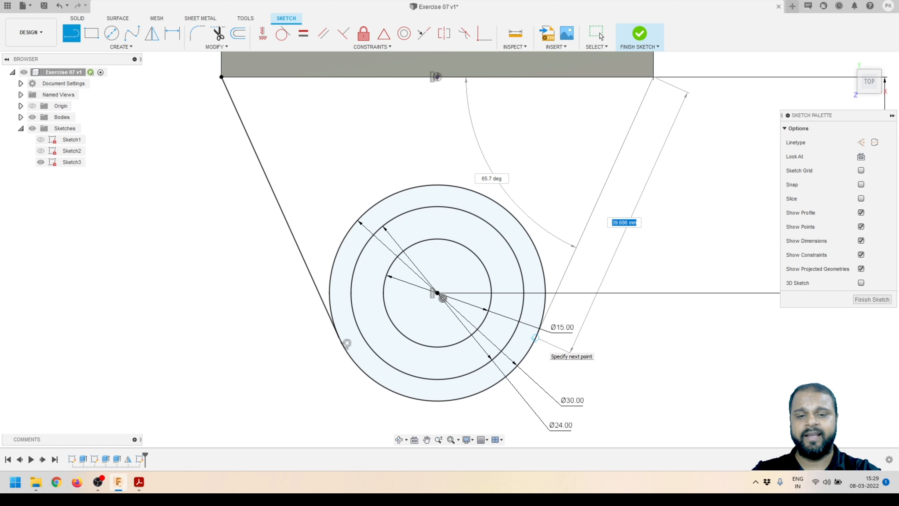
click(536, 338)
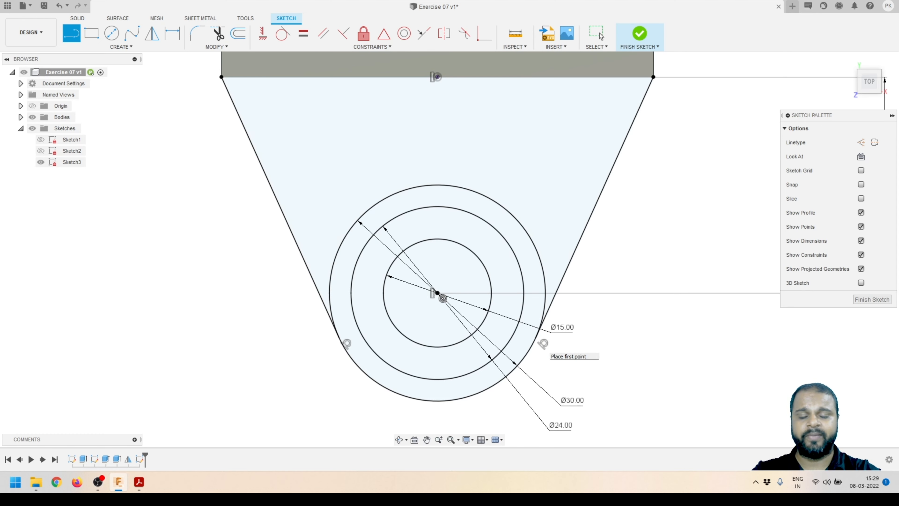
key(Escape)
scroll(580, 313, down, 3)
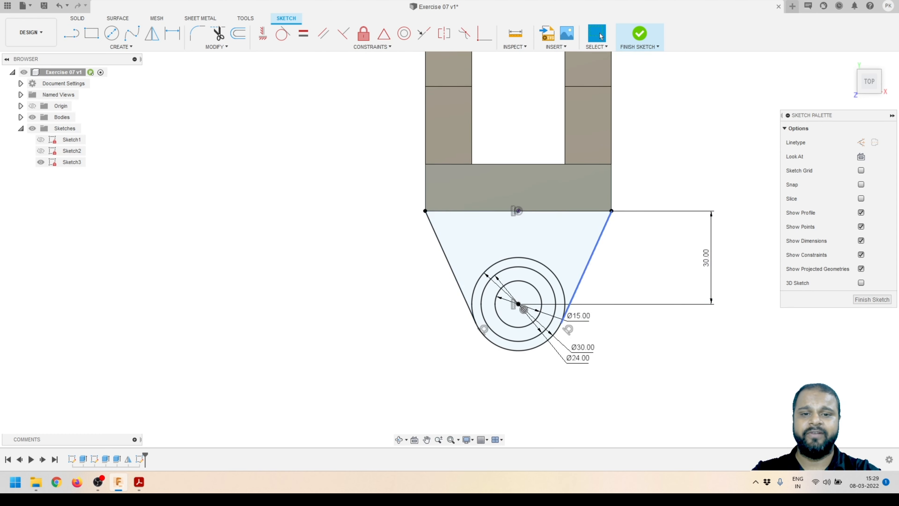
Check that the lug outline forms a closed profile and finish the sketch
scroll(579, 262, up, 2)
click(578, 262)
scroll(535, 260, down, 5)
key(Escape)
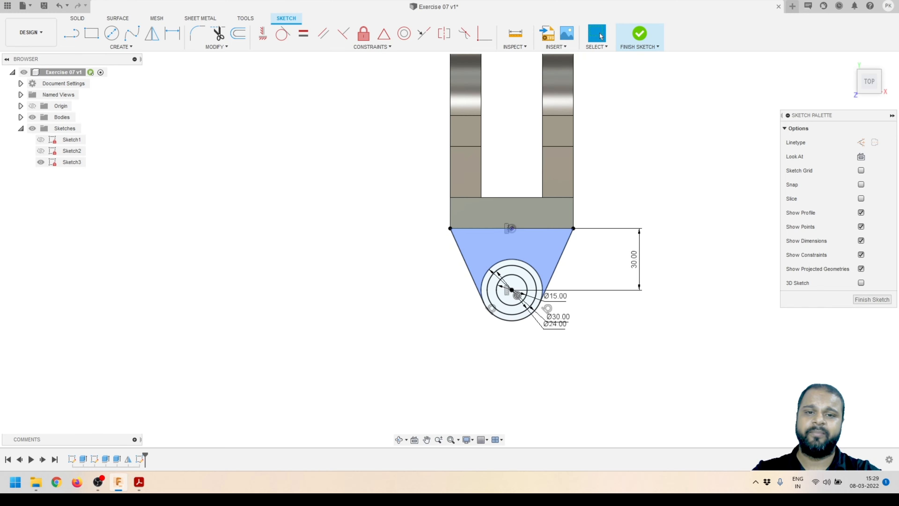
shift+middle_drag(478, 270, 544, 249)
scroll(603, 239, up, 3)
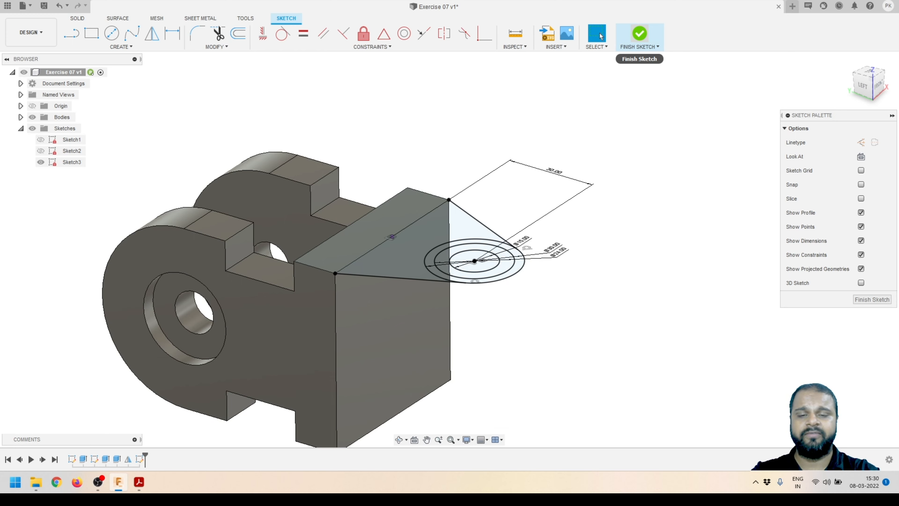
click(639, 34)
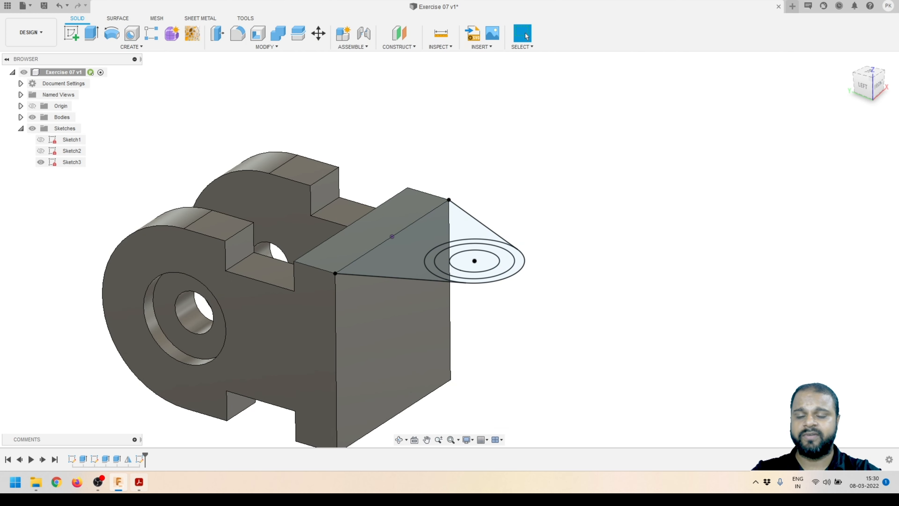
Extrude the tapered lug profile with both rings, leaving out the 15 mm hole, by -15 mm, joined to the block, as in the exercise drawing
click(139, 482)
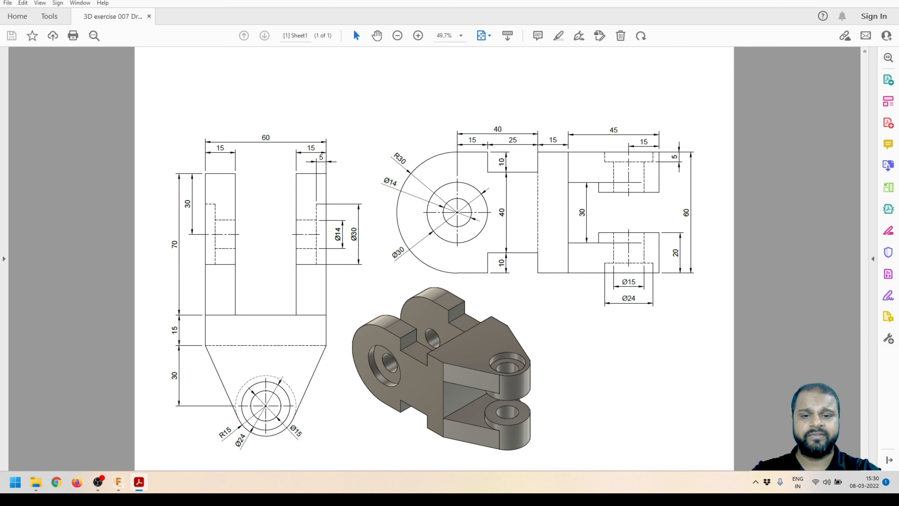
key(alt+Tab)
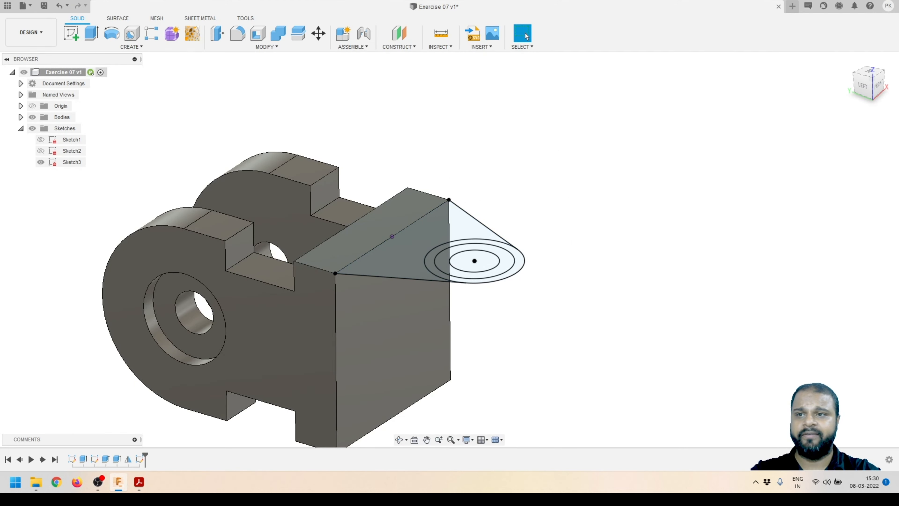
key(e)
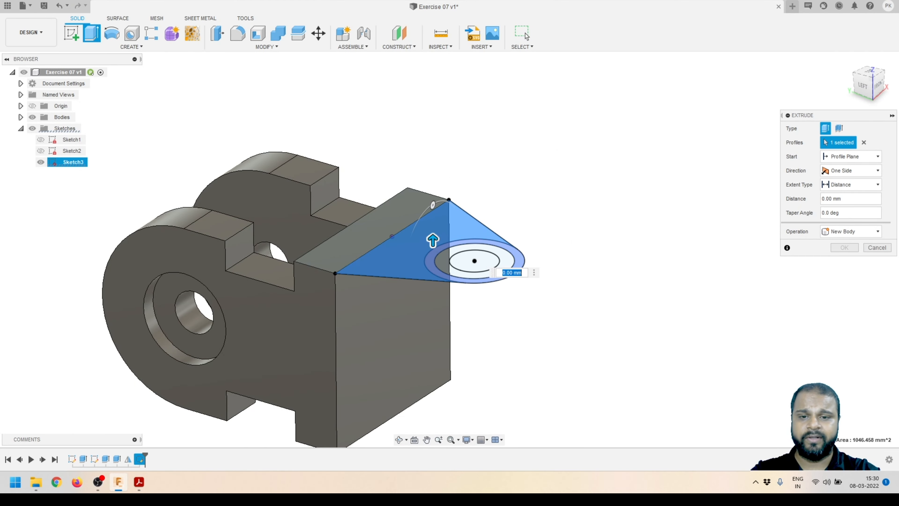
click(442, 262)
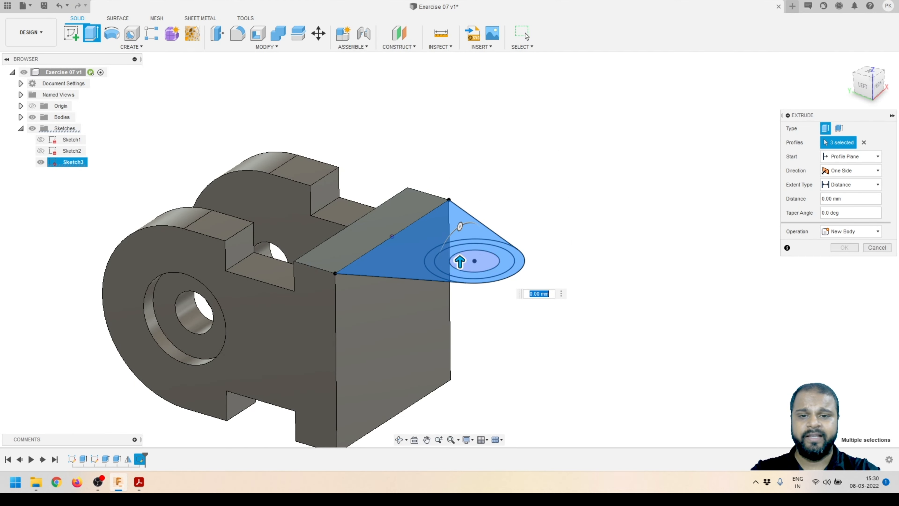
drag(460, 261, 461, 313)
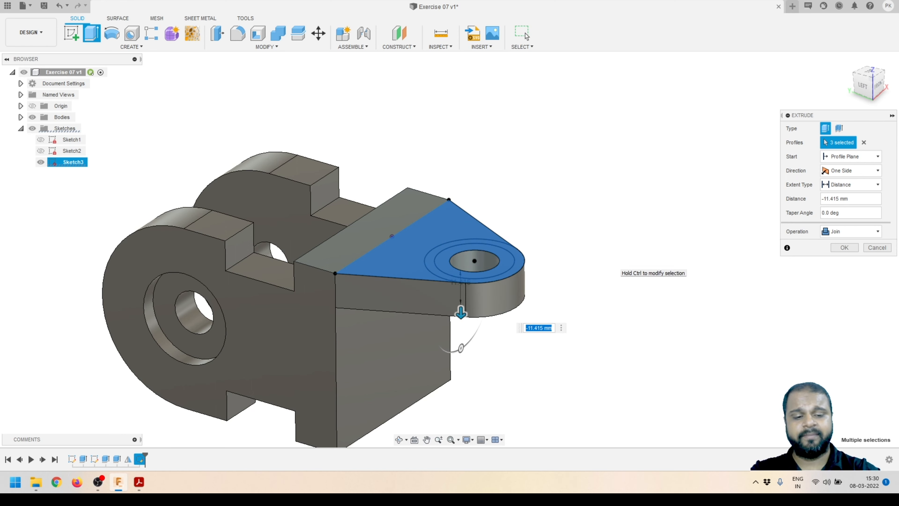
text(-15)
key(Return)
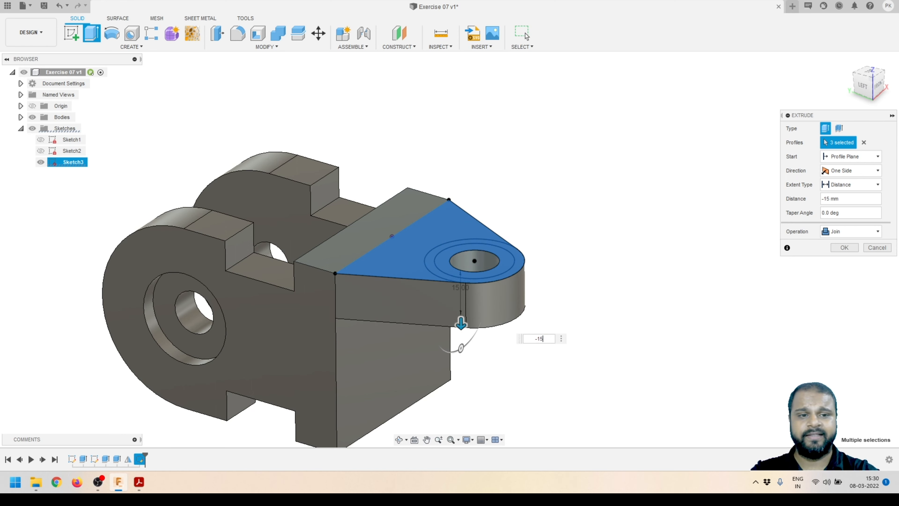
scroll(511, 186, down, 3)
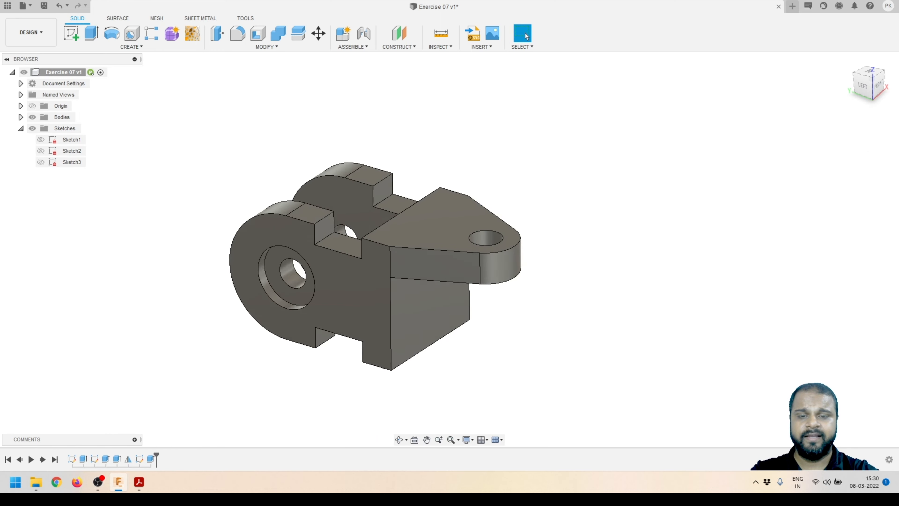
Show the lug sketch again and check the thickness of the lug's round boss in the exercise drawing
click(41, 162)
scroll(473, 219, up, 4)
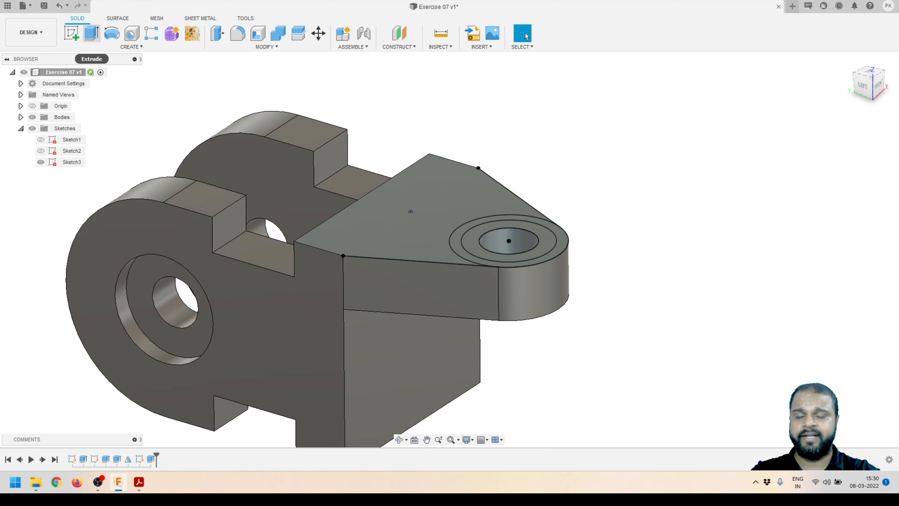
click(139, 481)
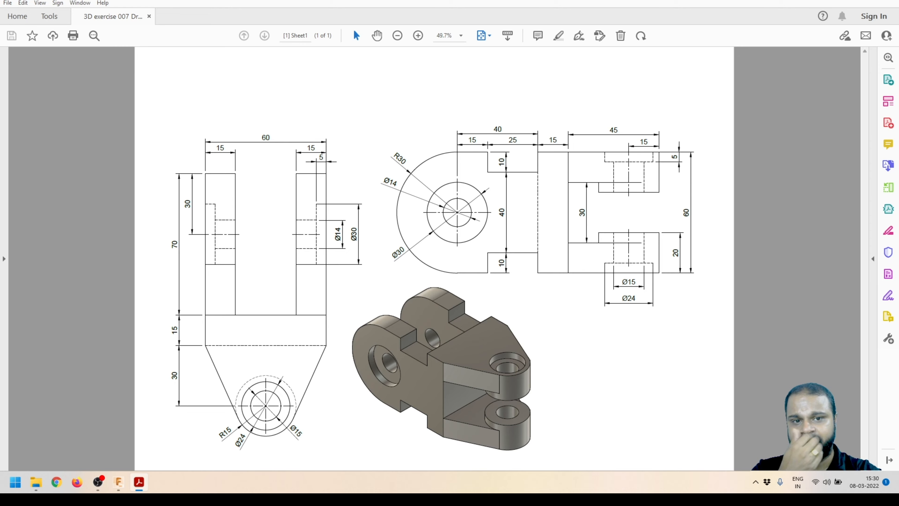
key(alt+Tab)
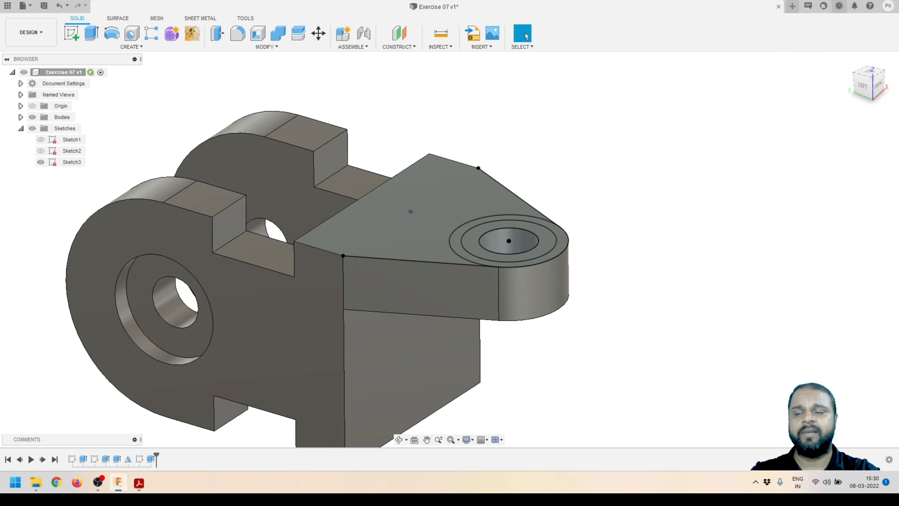
Extrude the two rings around the 15 mm hole by -20 mm with the Join operation to form the thicker round boss
key(e)
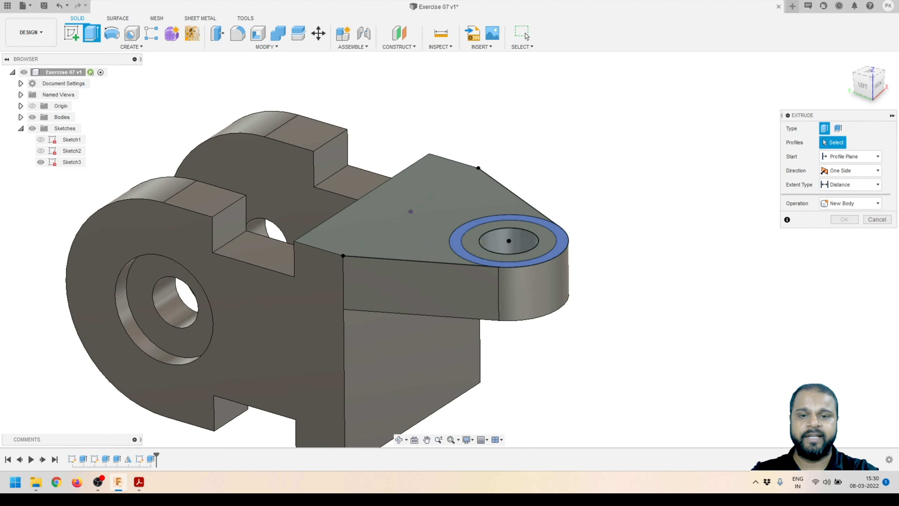
click(470, 226)
click(492, 256)
drag(491, 243, 494, 357)
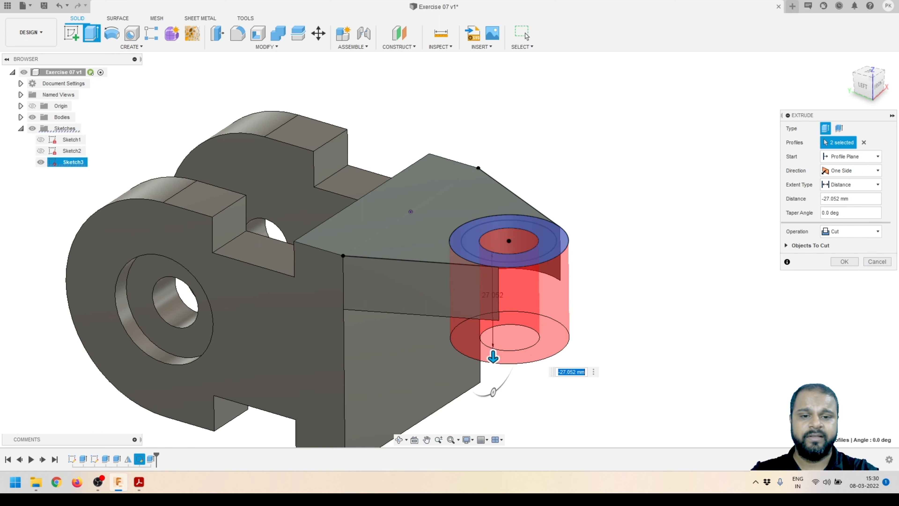
key(BackSpace)
key(Return)
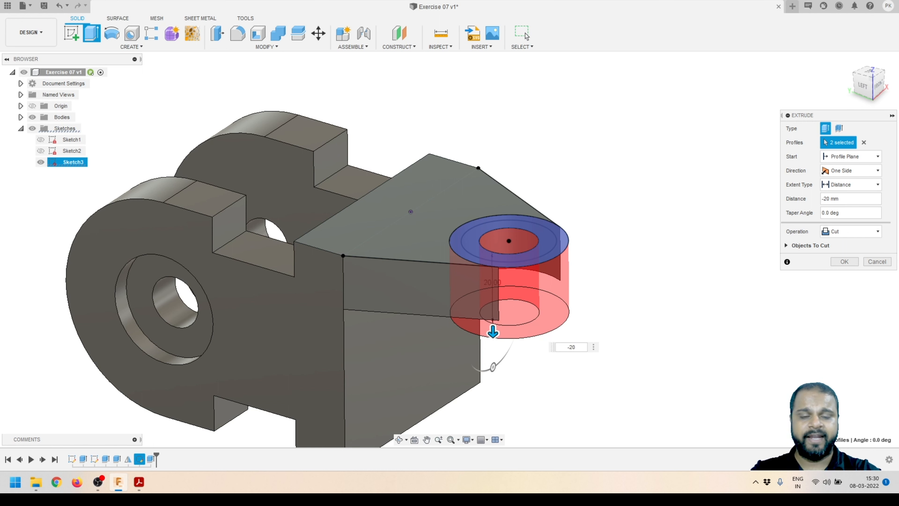
click(850, 231)
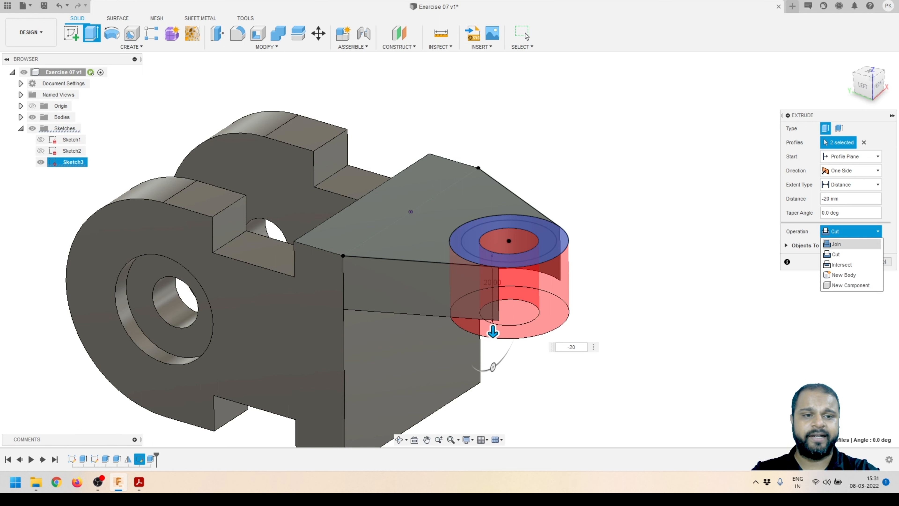
click(851, 245)
click(526, 33)
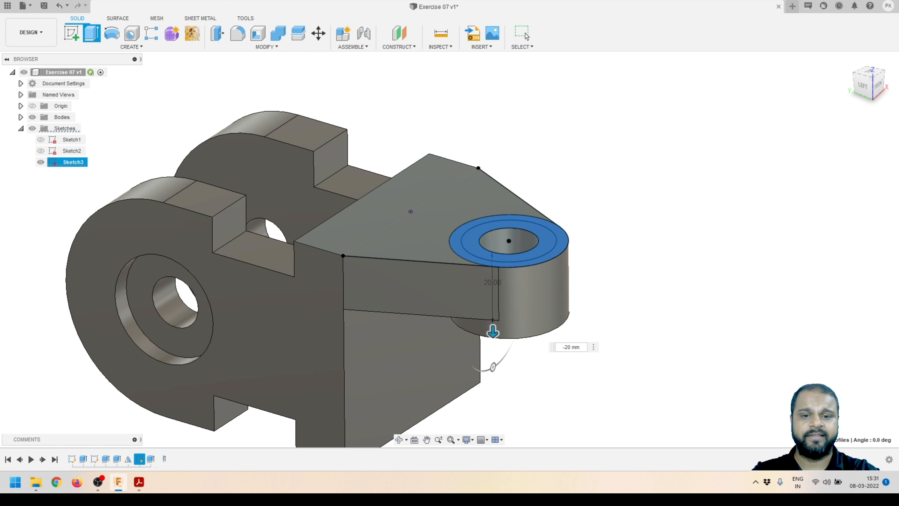
Cut the inner ring around the lug's 15 mm hole by -5 mm to form the counterbore, as in the exercise drawing, and hide the lug sketch
key(e)
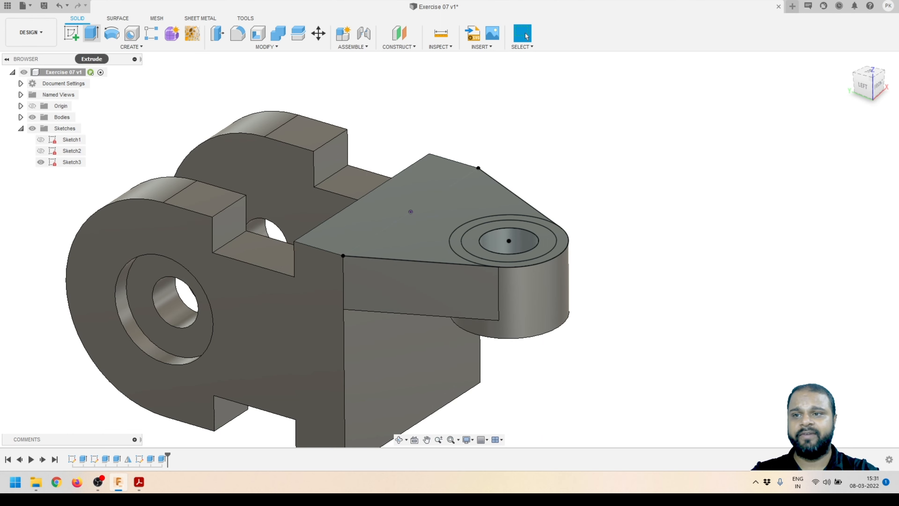
click(492, 256)
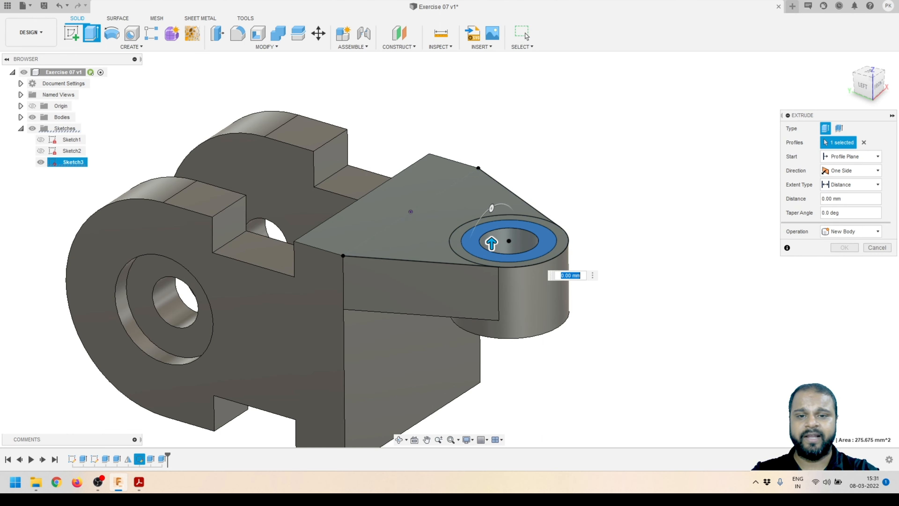
drag(492, 239, 493, 267)
key(BackSpace)
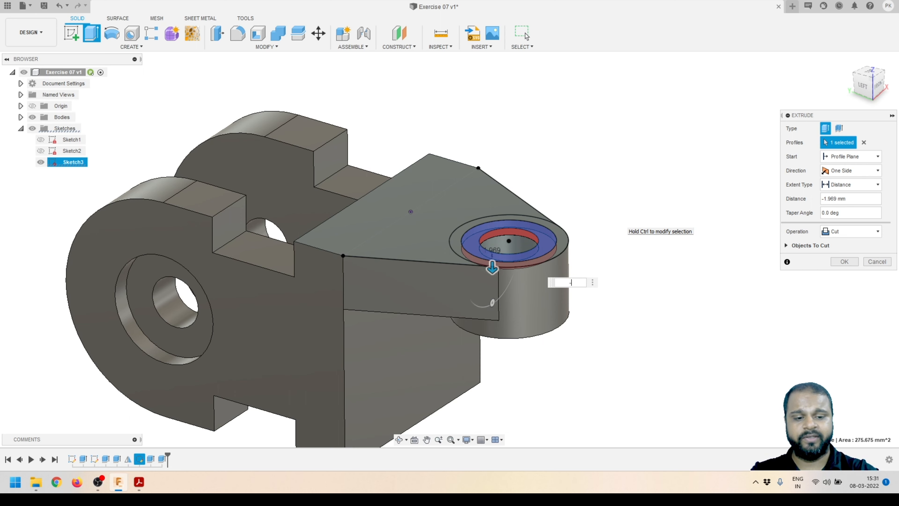
click(138, 482)
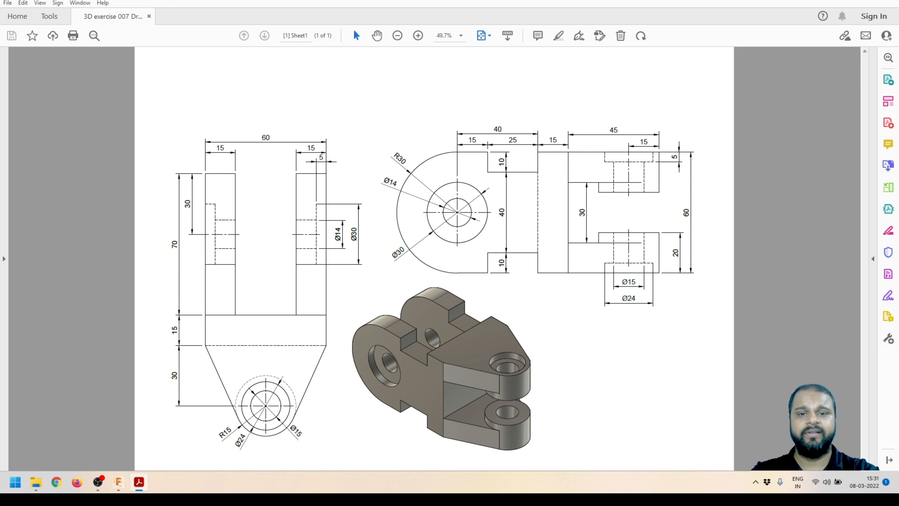
key(alt+Tab)
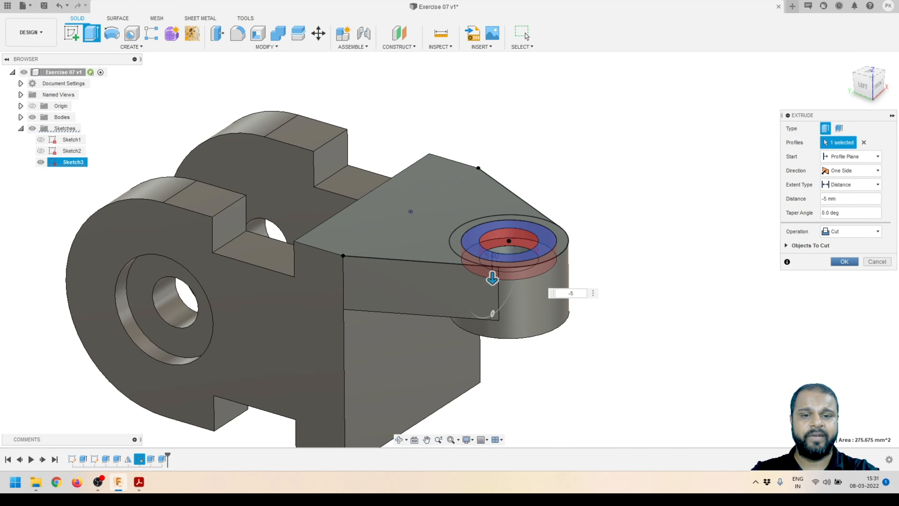
key(Return)
scroll(562, 216, down, 2)
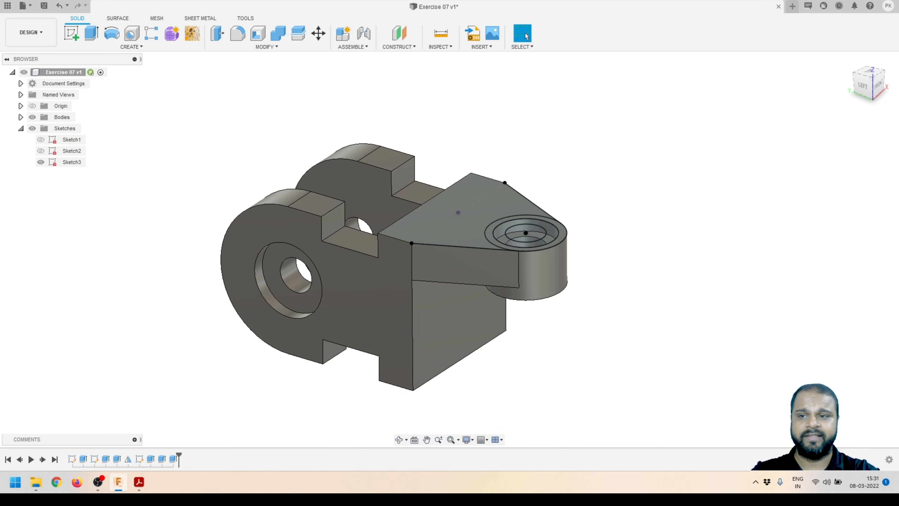
click(41, 162)
scroll(534, 303, up, 2)
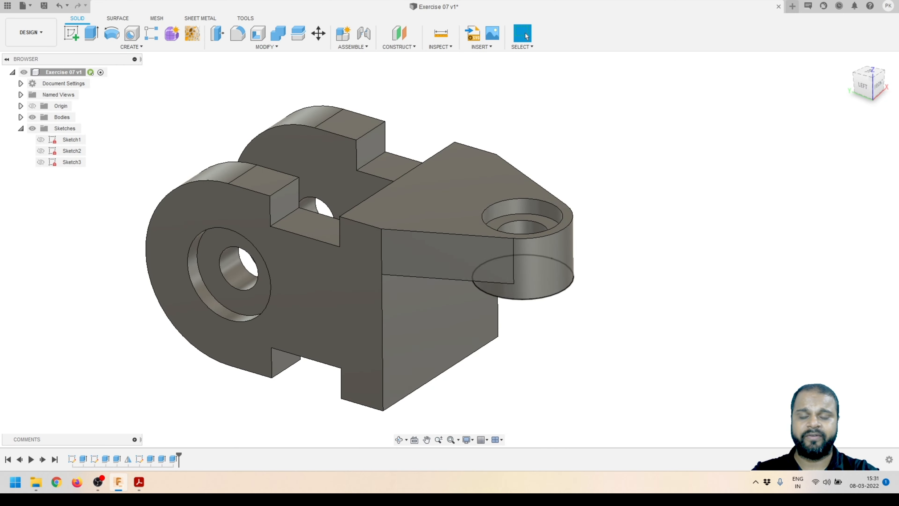
Mirror the three lug features (tapered lug, round boss and counterbore) across the horizontal origin plane to form the second lug
scroll(502, 282, down, 3)
shift+middle_drag(420, 268, 379, 213)
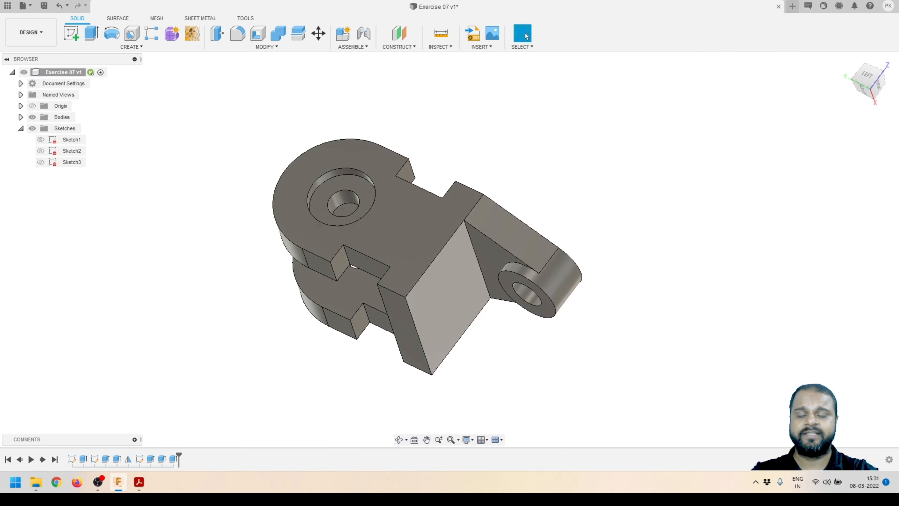
shift+middle_drag(435, 294, 386, 252)
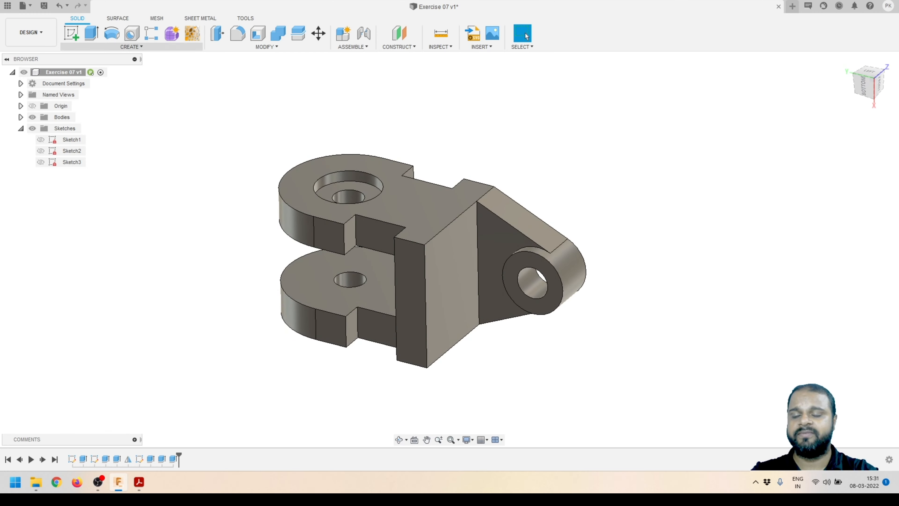
click(131, 47)
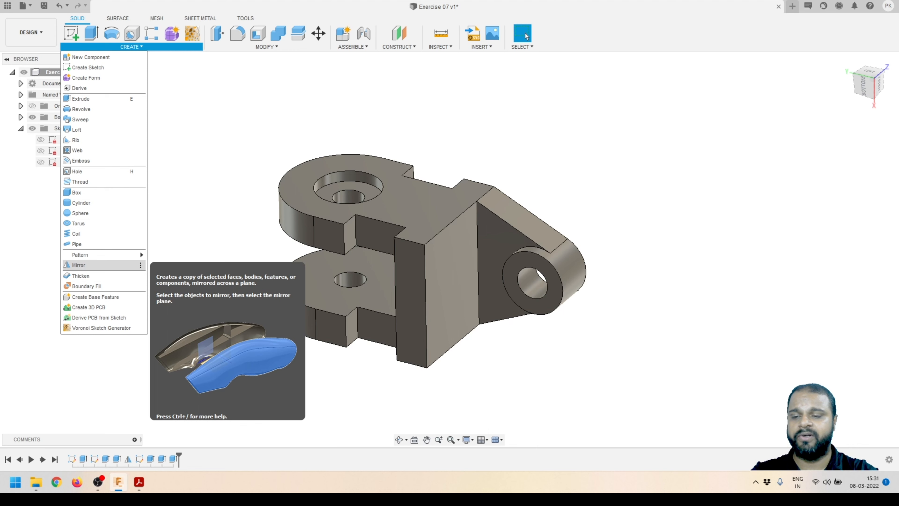
click(79, 265)
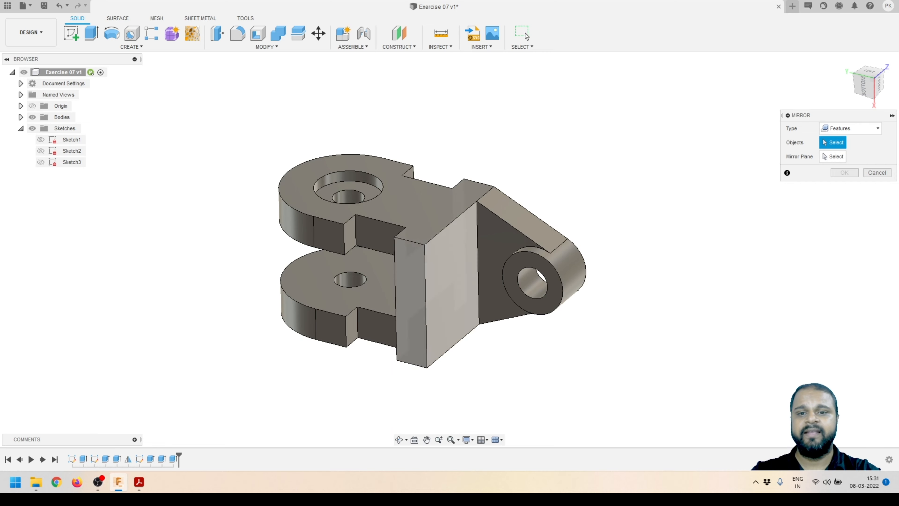
click(150, 459)
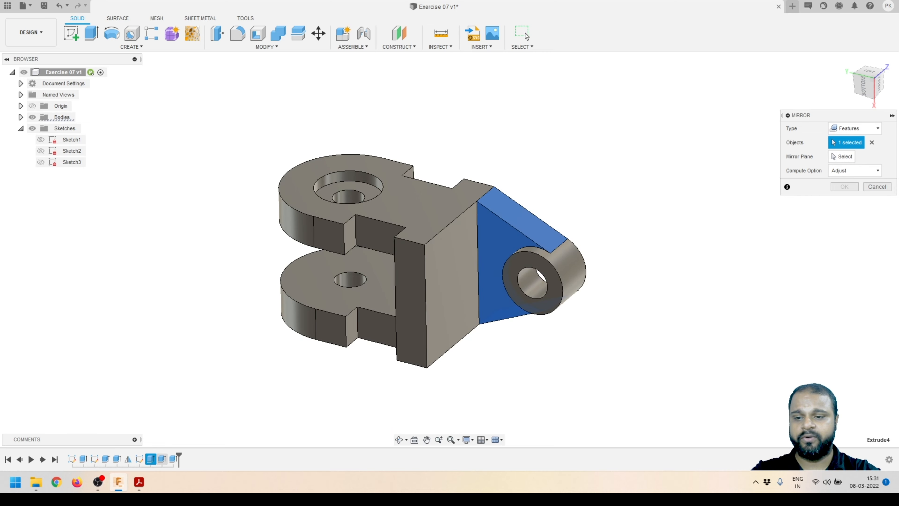
click(162, 459)
click(173, 459)
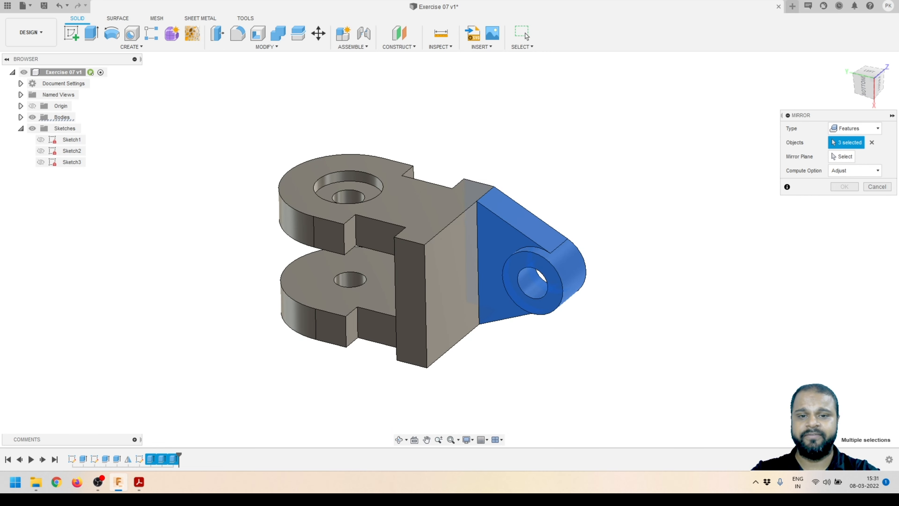
click(842, 156)
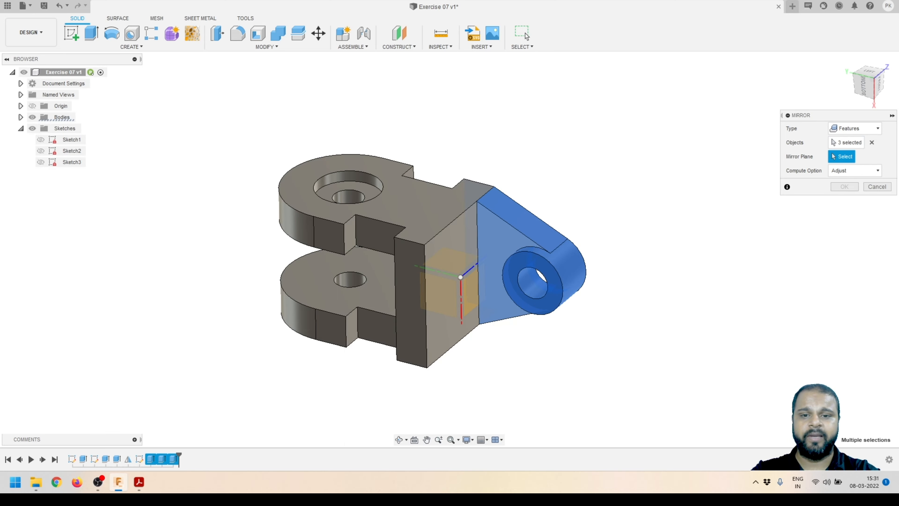
shift+middle_drag(461, 277, 373, 306)
click(419, 285)
scroll(430, 301, up, 2)
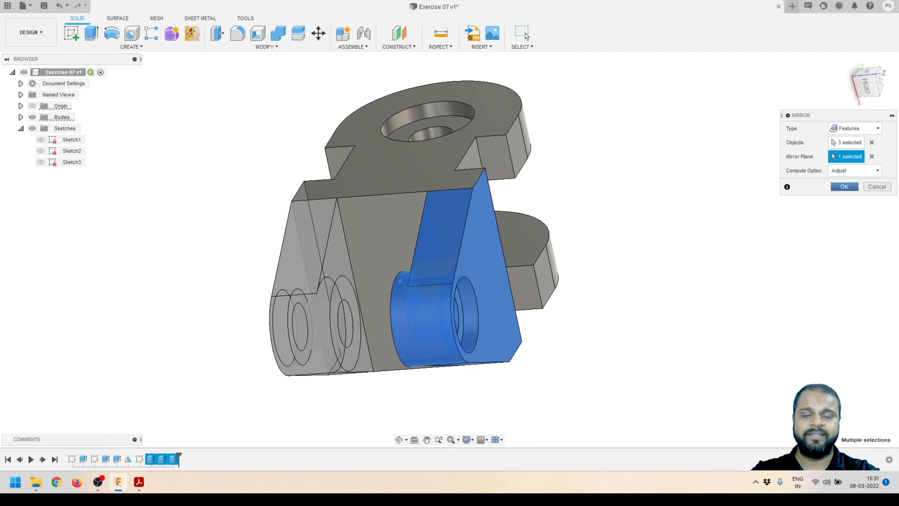
click(845, 187)
Check the finished bracket with both lugs against the exercise drawing and save the design as a new version
scroll(560, 289, down, 3)
shift+middle_drag(560, 289, 510, 286)
scroll(547, 334, up, 3)
shift+middle_drag(546, 334, 519, 329)
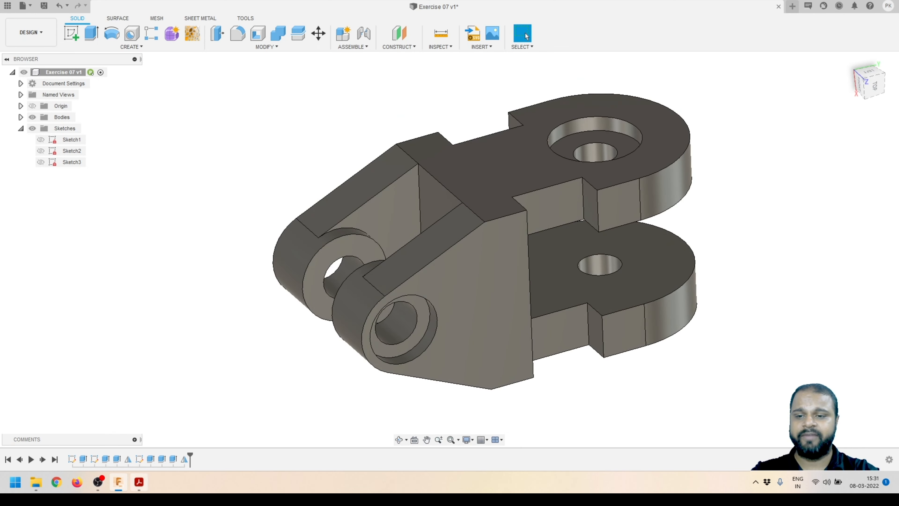
click(139, 482)
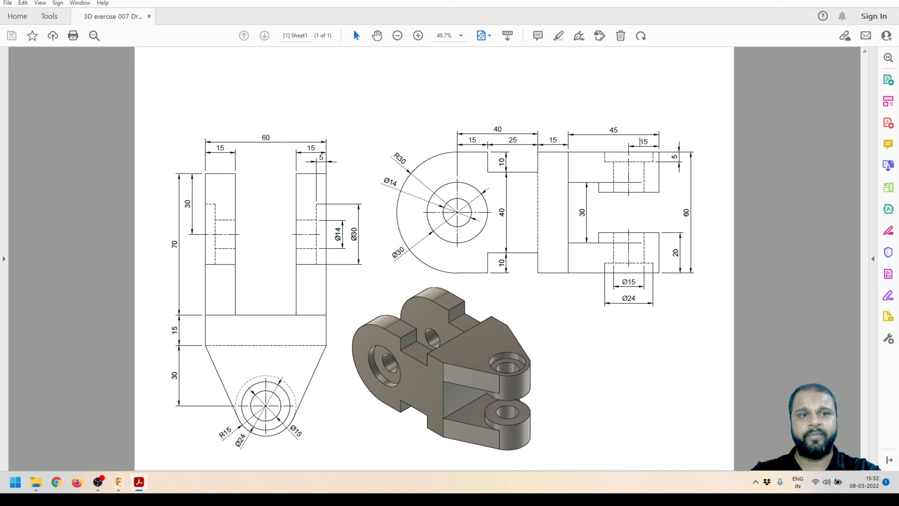
click(138, 481)
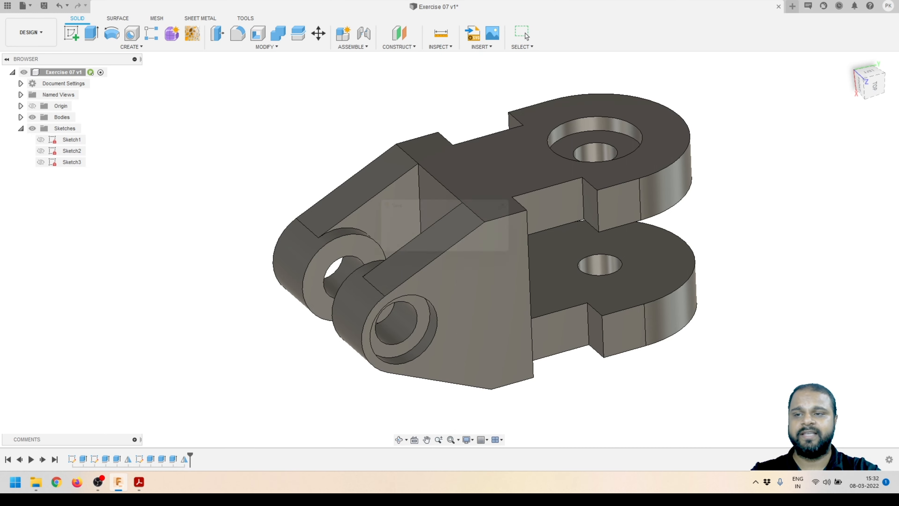
key(Return)
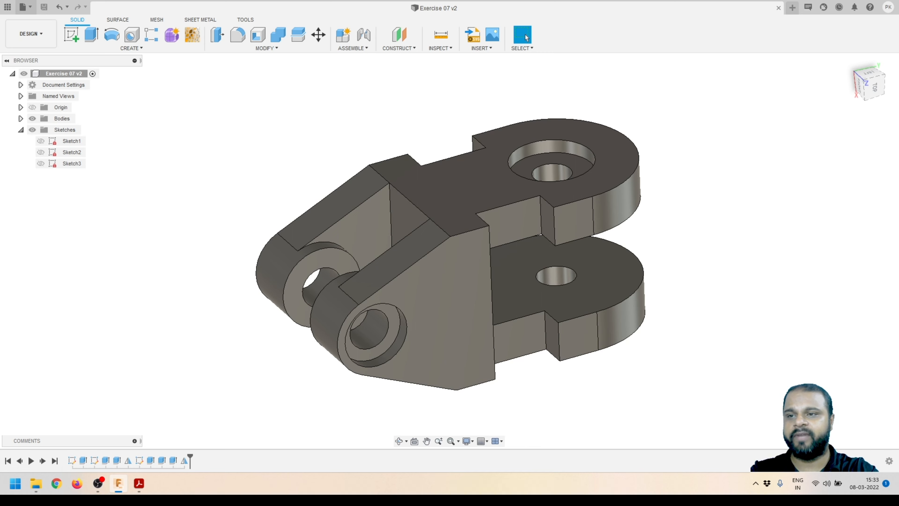
Create a new drawing of the full assembly from the design, from scratch, with ISO standard, mm units and an A2 (594mm x 420mm) sheet
click(25, 8)
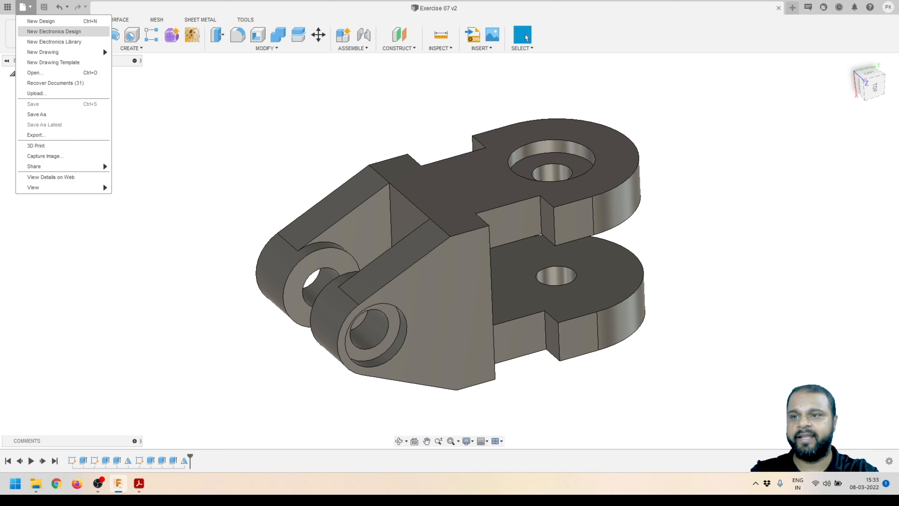
mouse_move(63, 52)
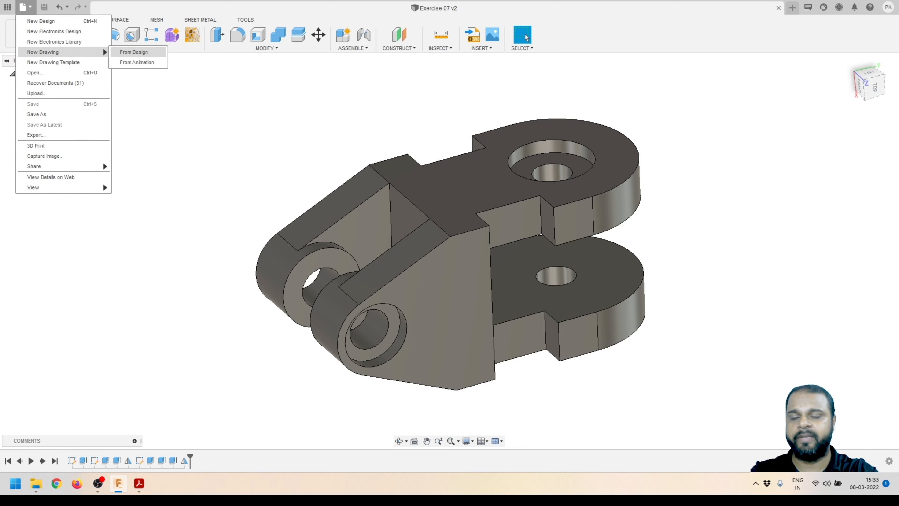
click(133, 51)
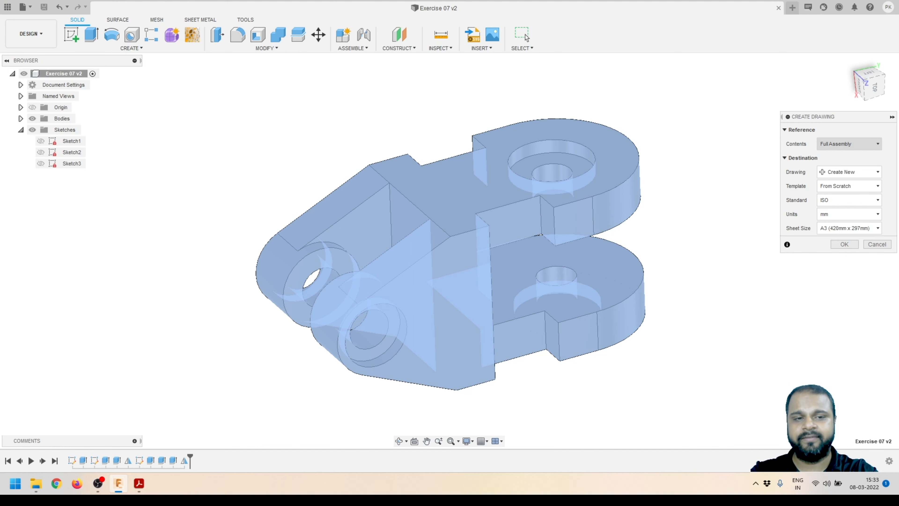
click(849, 144)
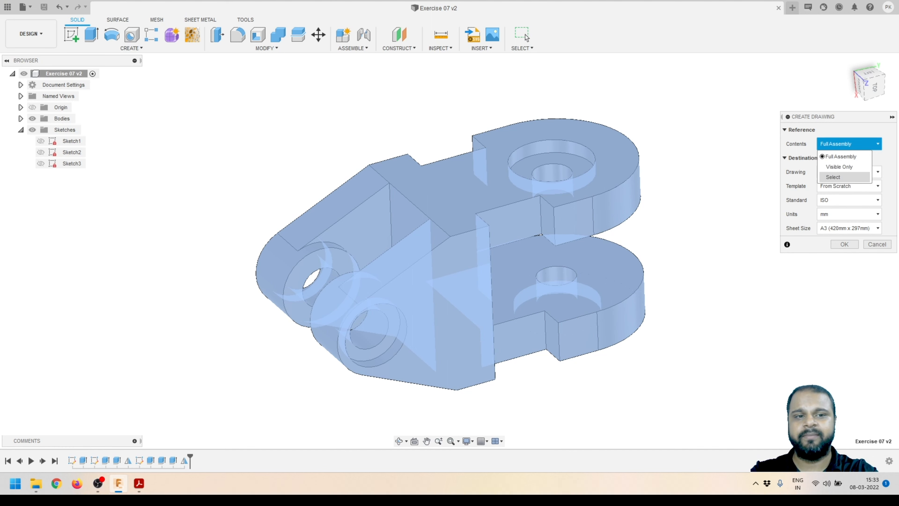
click(849, 144)
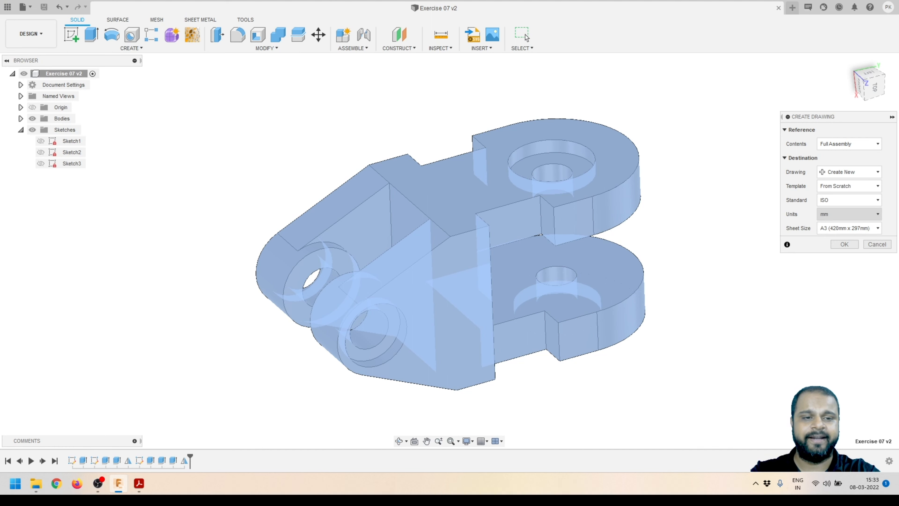
click(848, 228)
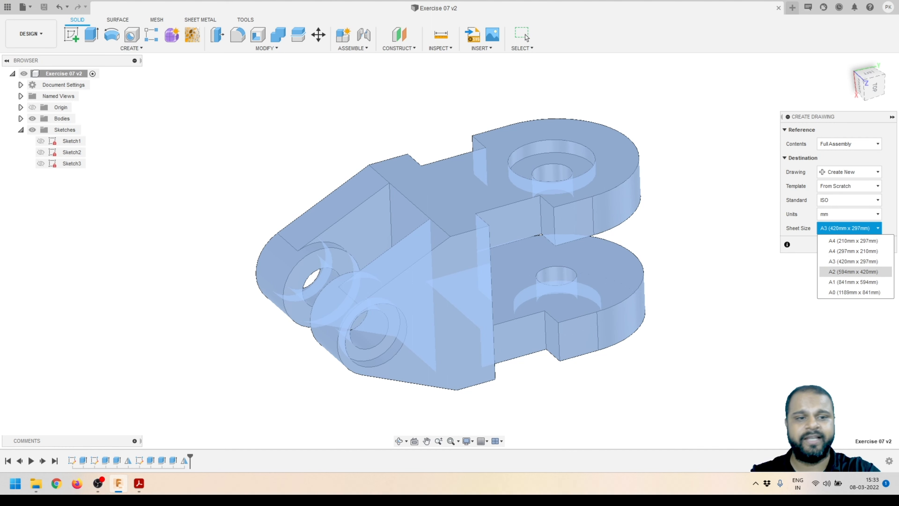
click(848, 271)
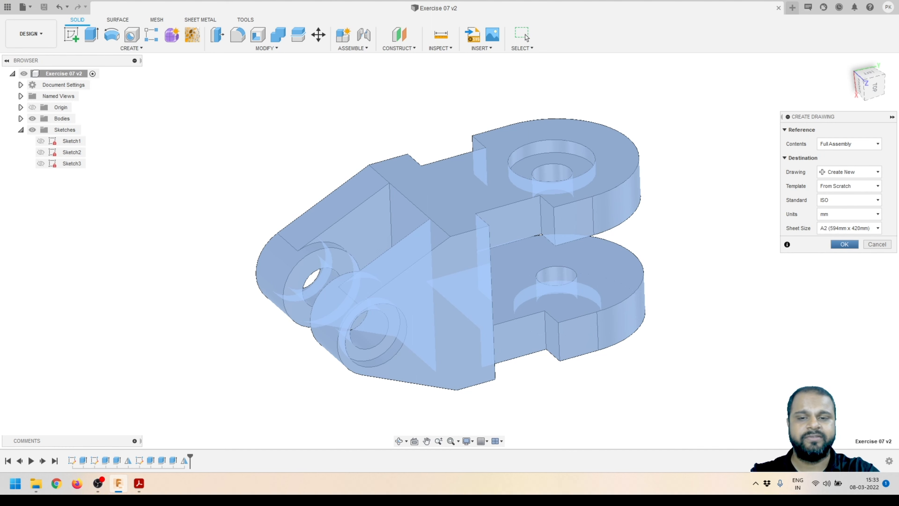
key(Return)
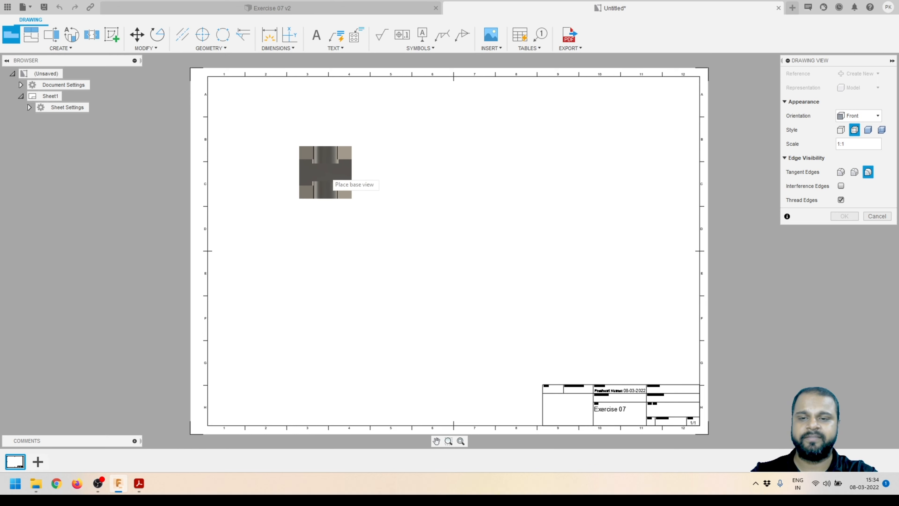
Place a front base view of the bracket in the upper-left area of the sheet at scale 2:1 with visible and hidden edges
click(325, 172)
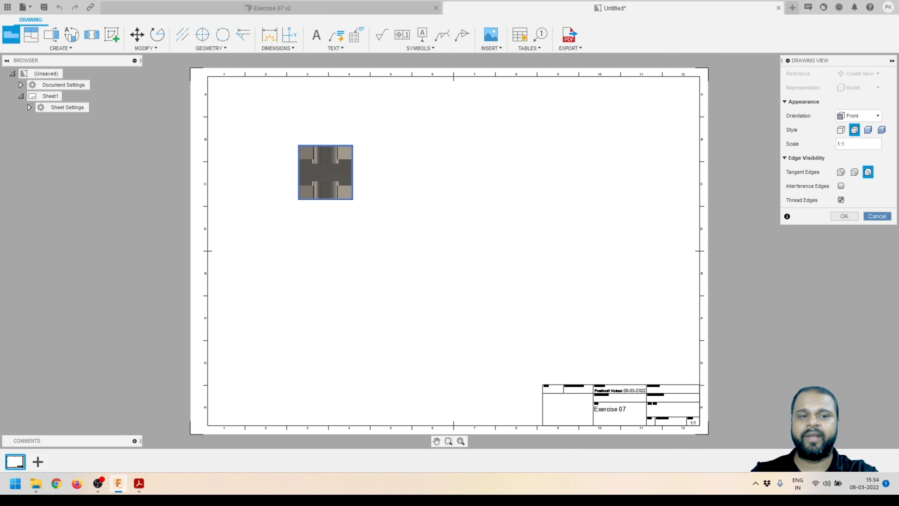
key(Return)
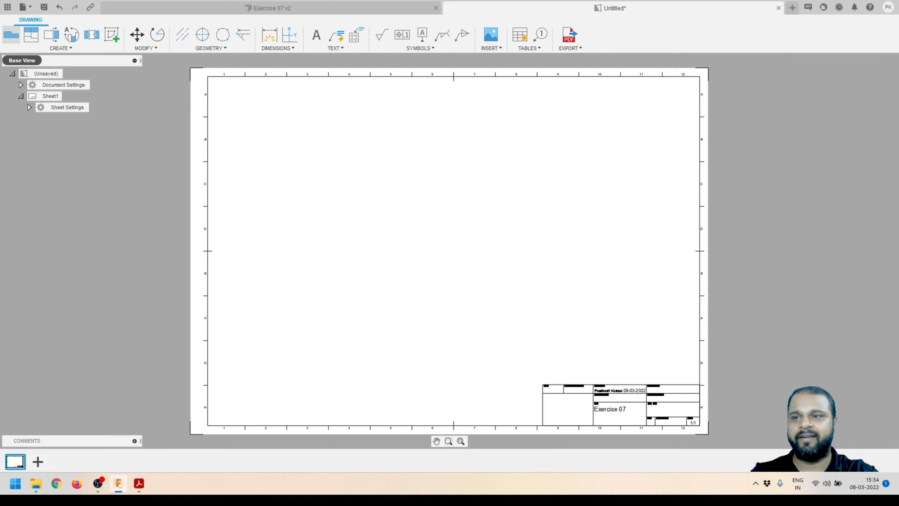
click(11, 34)
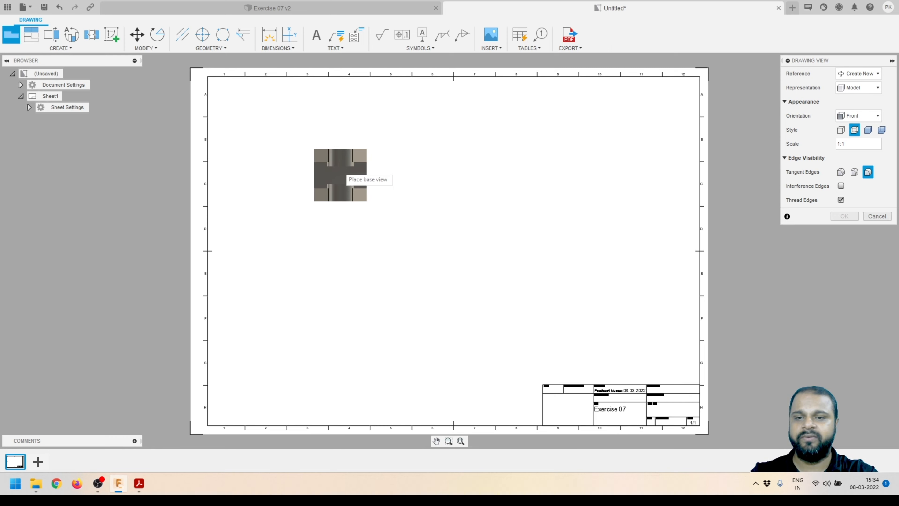
click(336, 174)
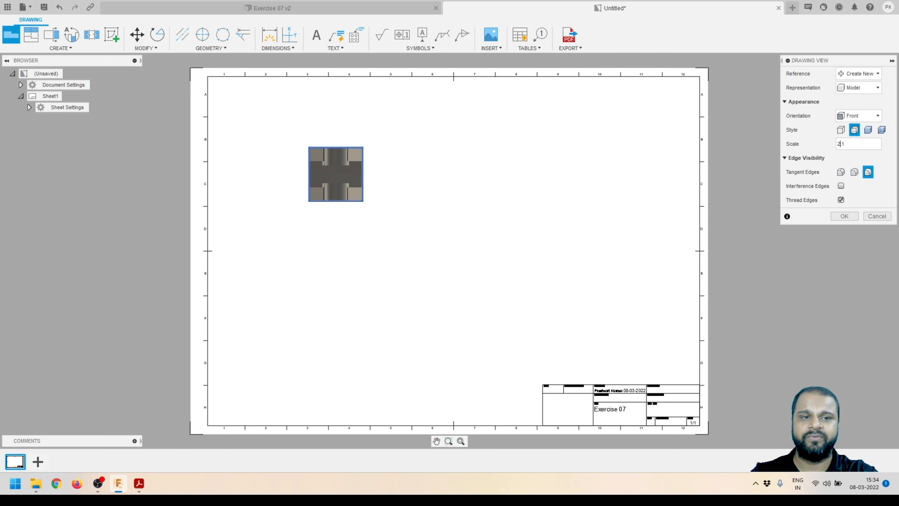
key(Return)
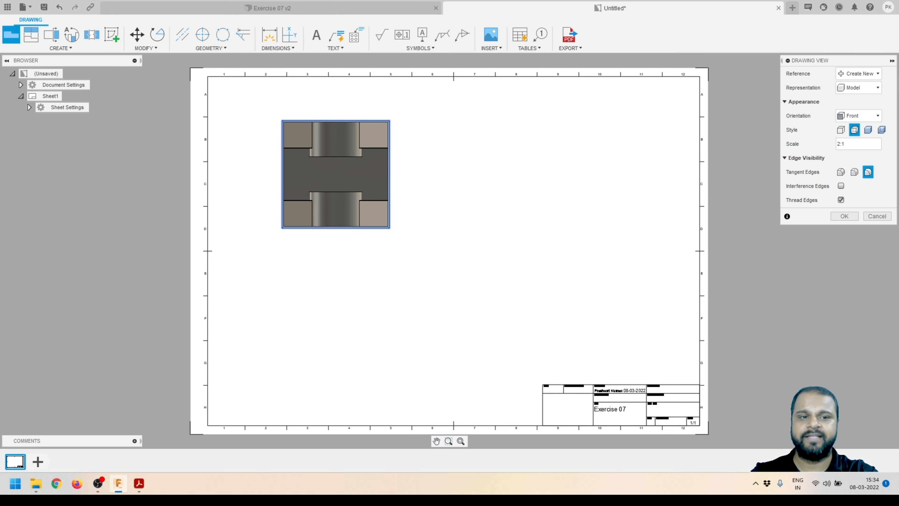
click(845, 216)
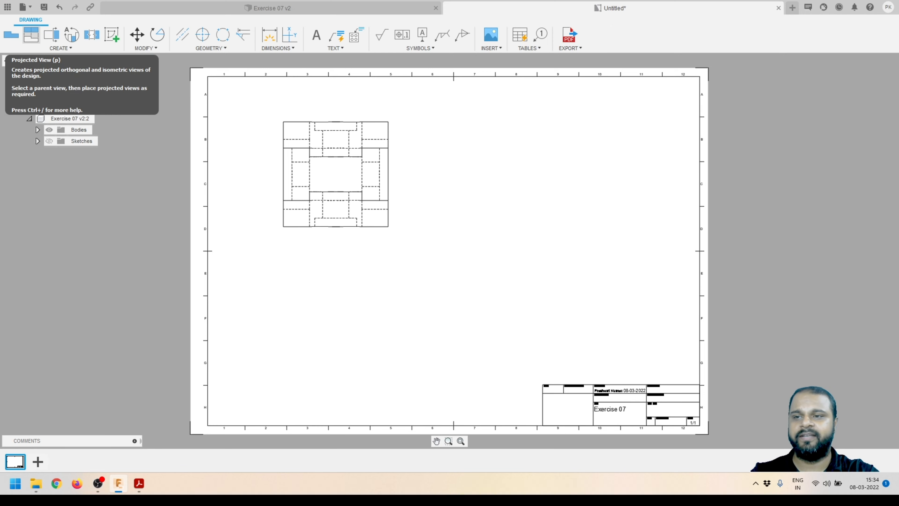
Create three projected views from the front base view: one below it, one beside it and an isometric view diagonally below
click(31, 34)
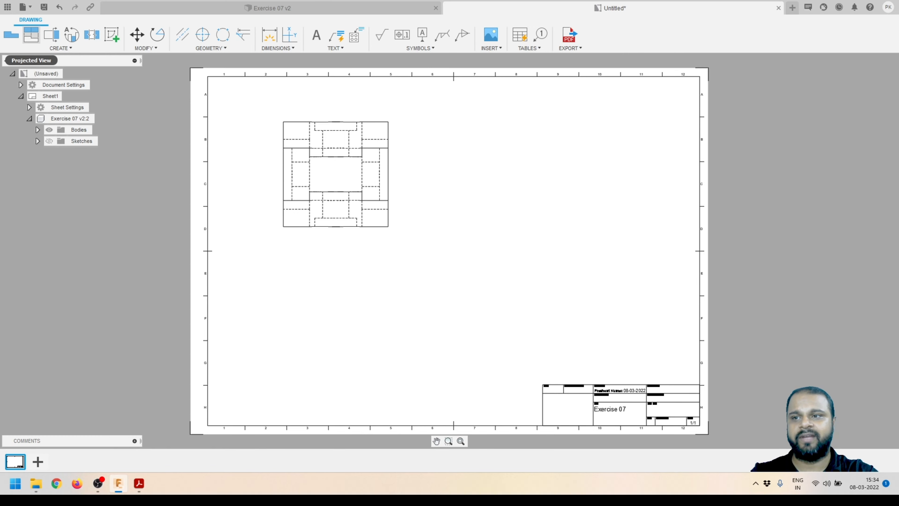
click(31, 35)
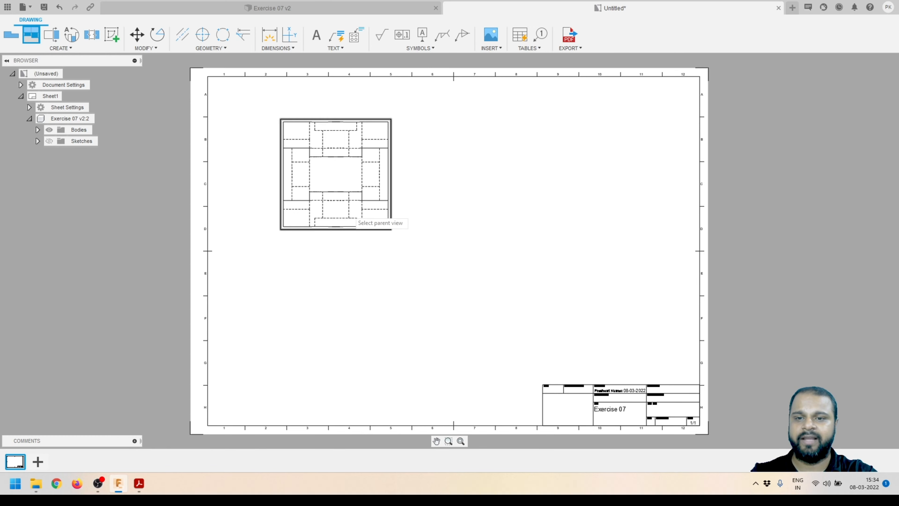
click(354, 213)
click(355, 309)
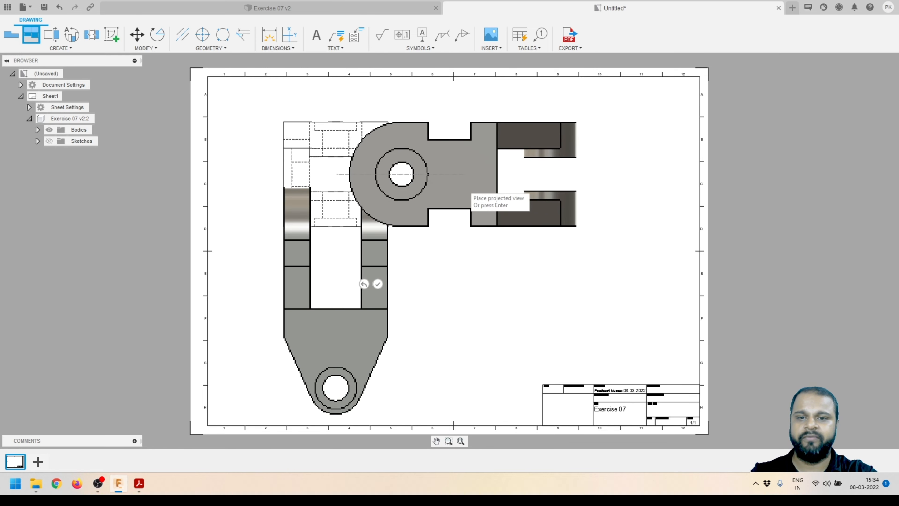
click(565, 195)
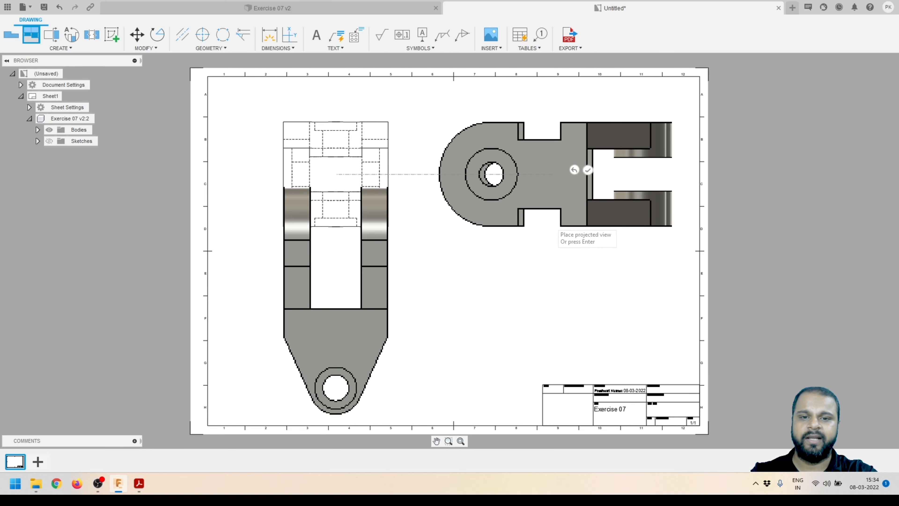
click(523, 324)
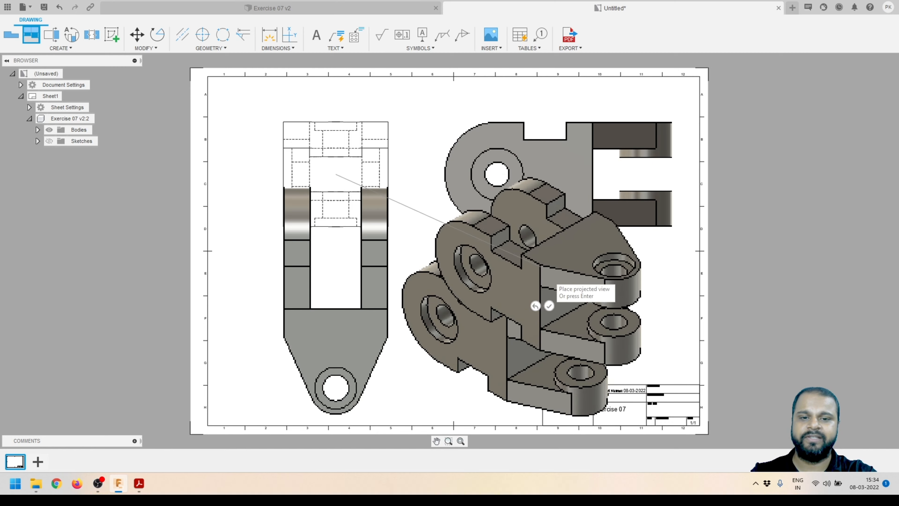
click(549, 305)
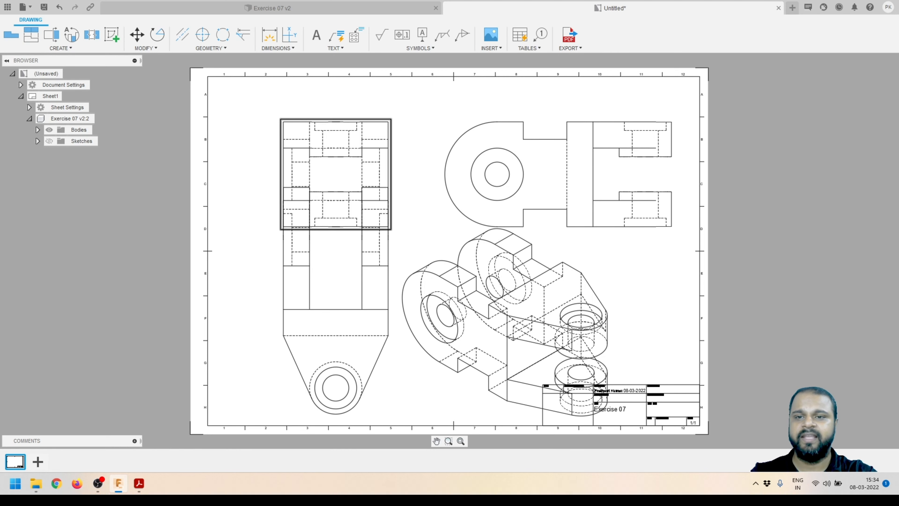
Delete the front base view and reposition the lower, side and isometric projected views on the sheet
drag(330, 147, 292, 115)
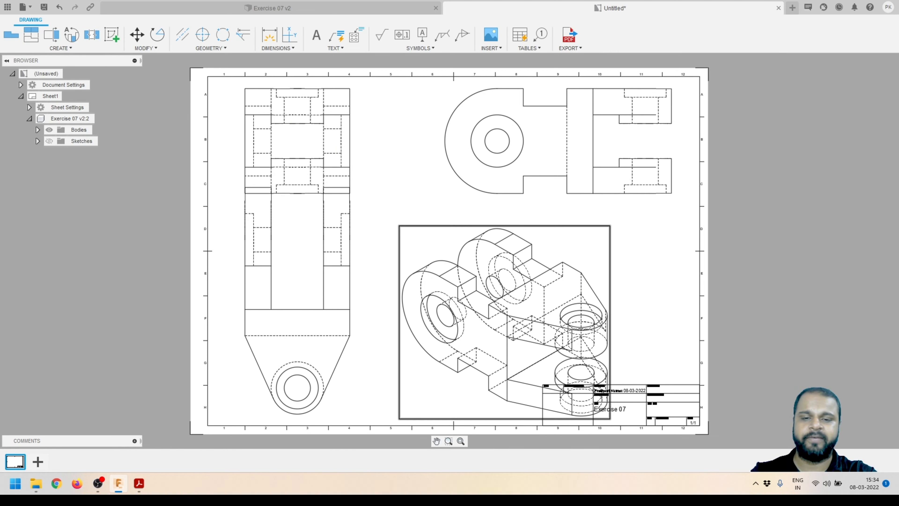
drag(528, 322, 504, 315)
click(514, 305)
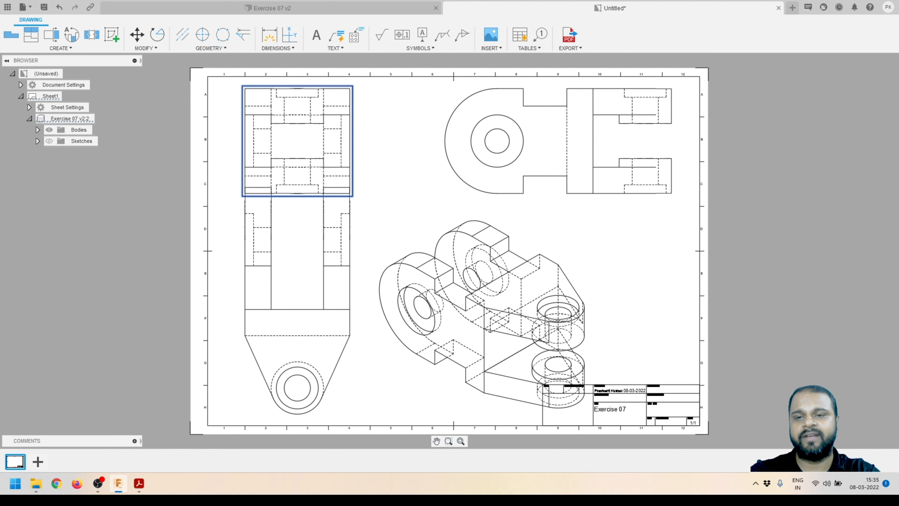
key(Delete)
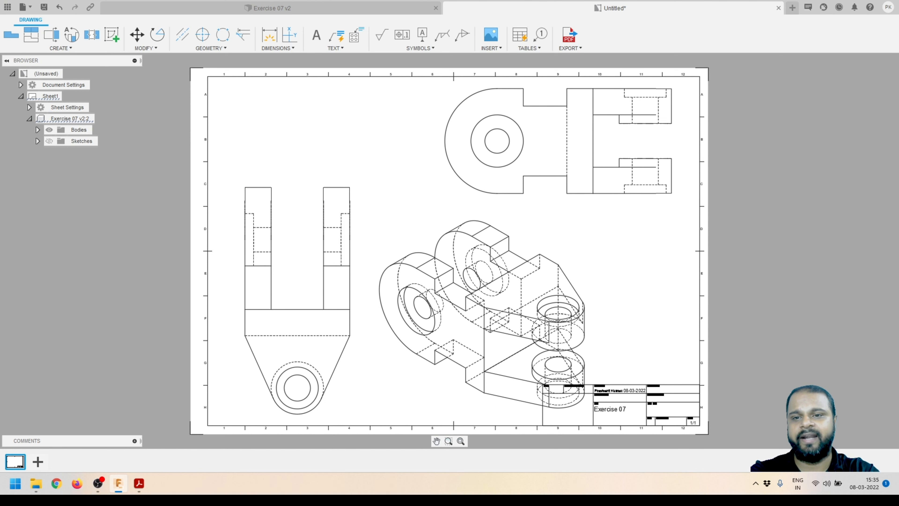
drag(327, 227, 322, 209)
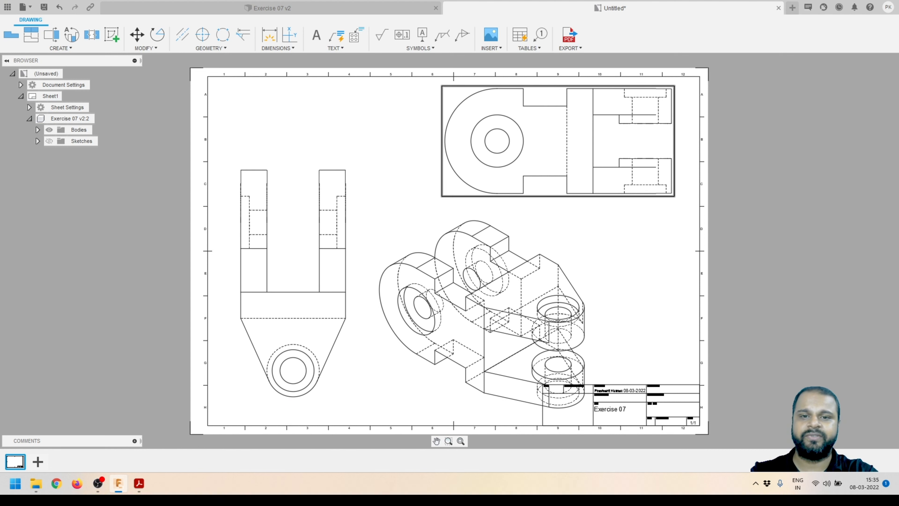
drag(505, 159, 435, 159)
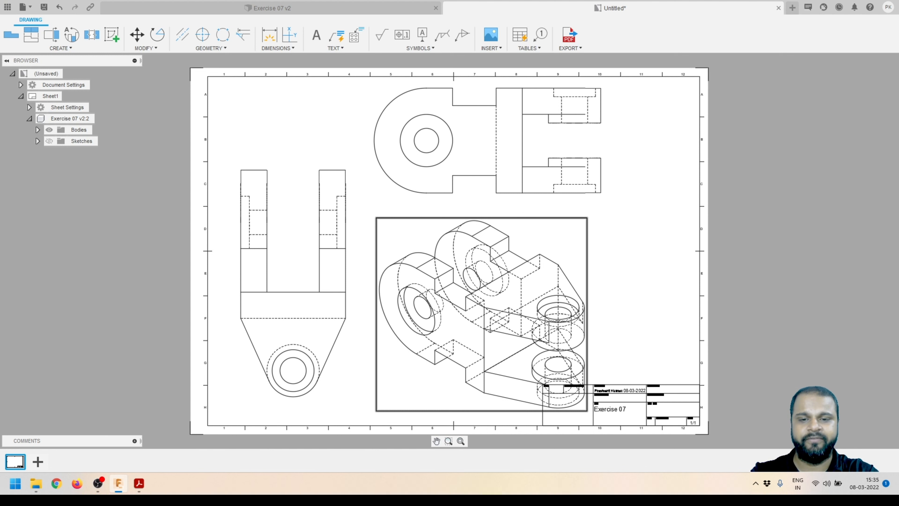
Change the isometric view to the shaded style at scale 1.5:1
double_click(481, 315)
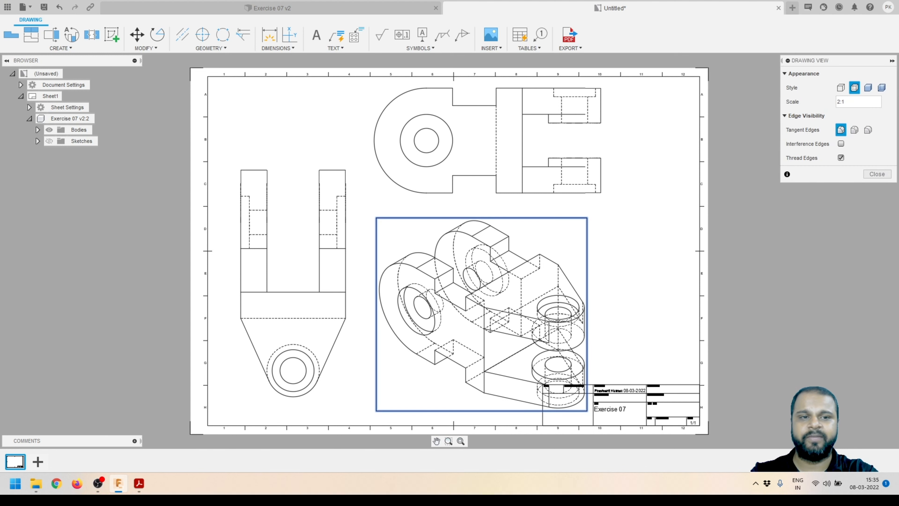
click(868, 87)
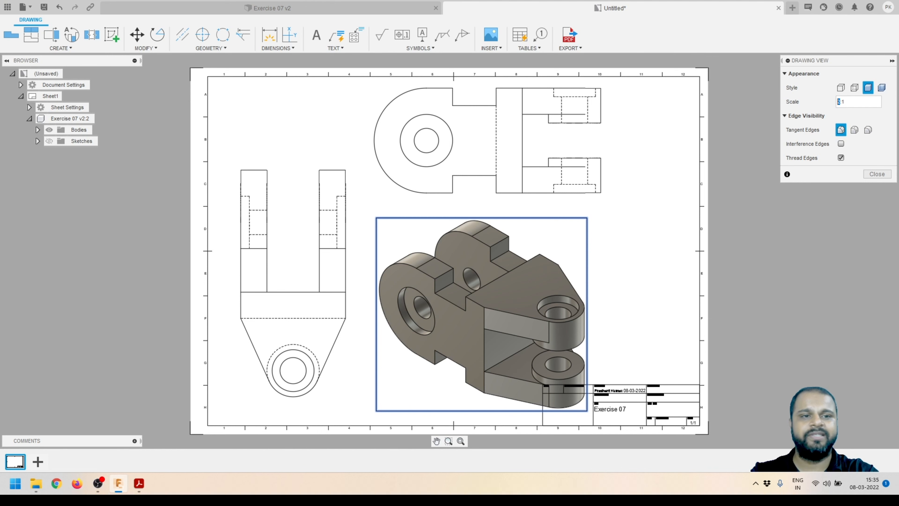
key(Return)
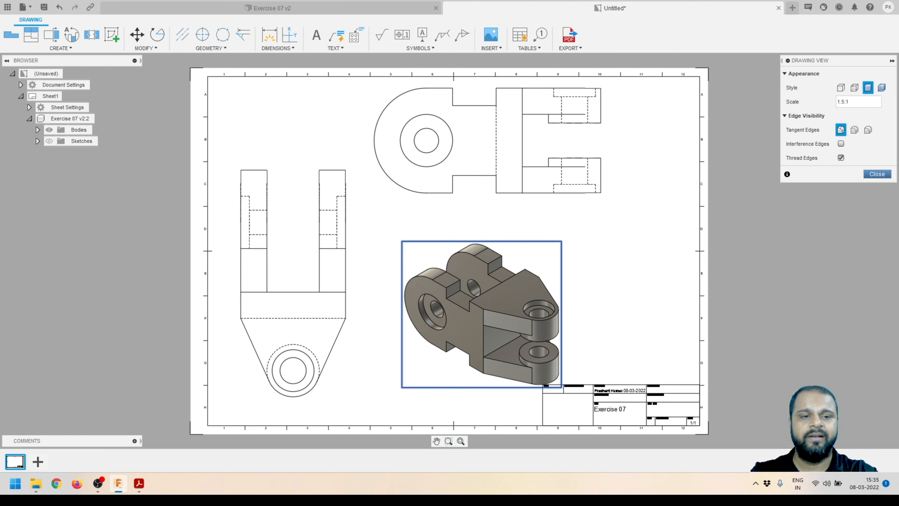
key(Return)
Reposition the isometric, plan and side views to space them evenly, clear of the title block and sheet border
mouse_move(505, 317)
mouse_down()
mouse_move(496, 289)
mouse_move(463, 291)
mouse_move(469, 302)
mouse_move(602, 292)
mouse_move(597, 311)
mouse_move(499, 286)
mouse_move(505, 278)
mouse_up()
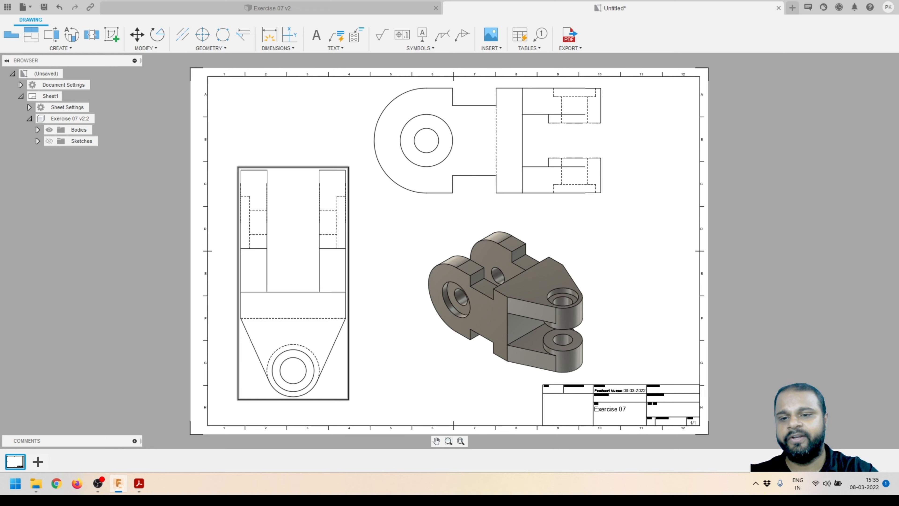
drag(317, 304, 321, 297)
drag(506, 162, 526, 177)
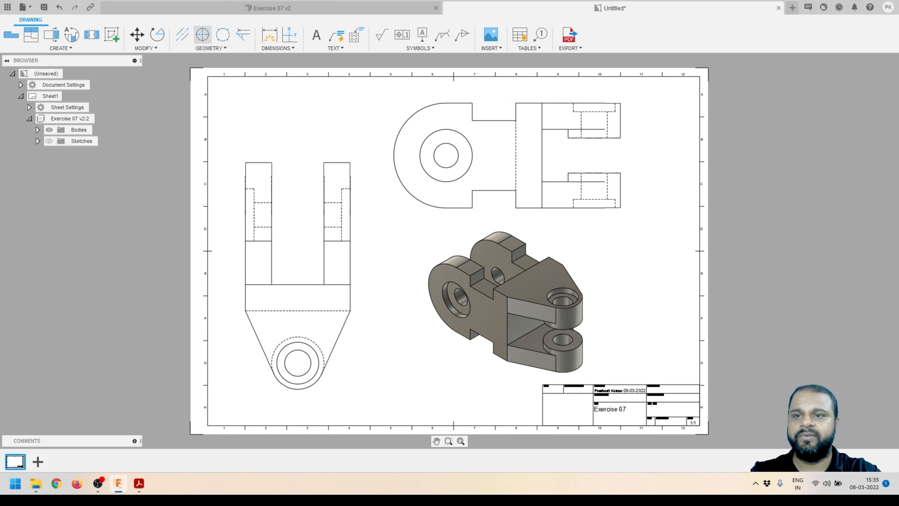
Add center marks to the circular holes in the side and plan views, and centerlines to both hidden lug holes in the side view
click(203, 34)
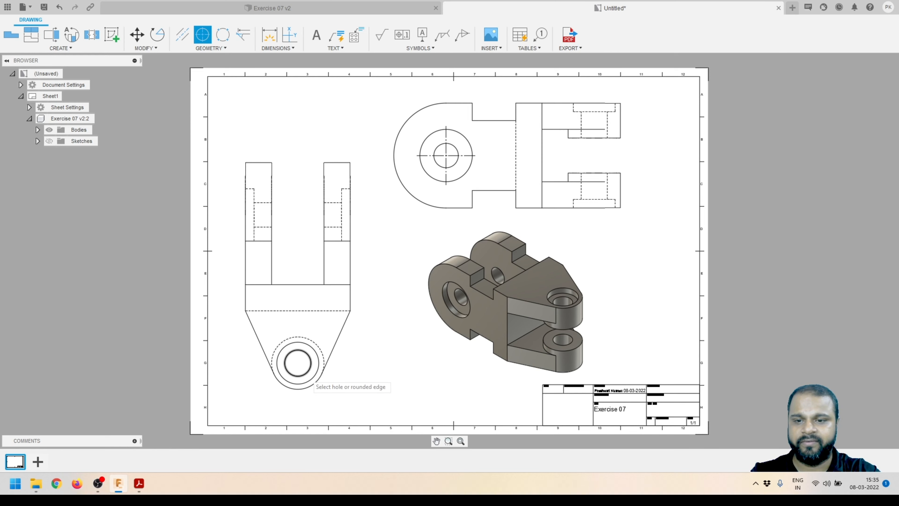
click(298, 384)
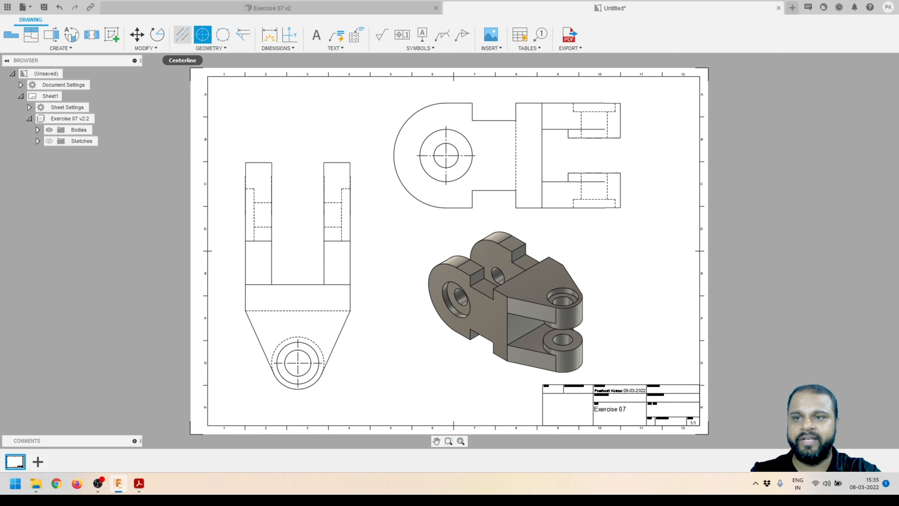
click(183, 34)
click(582, 128)
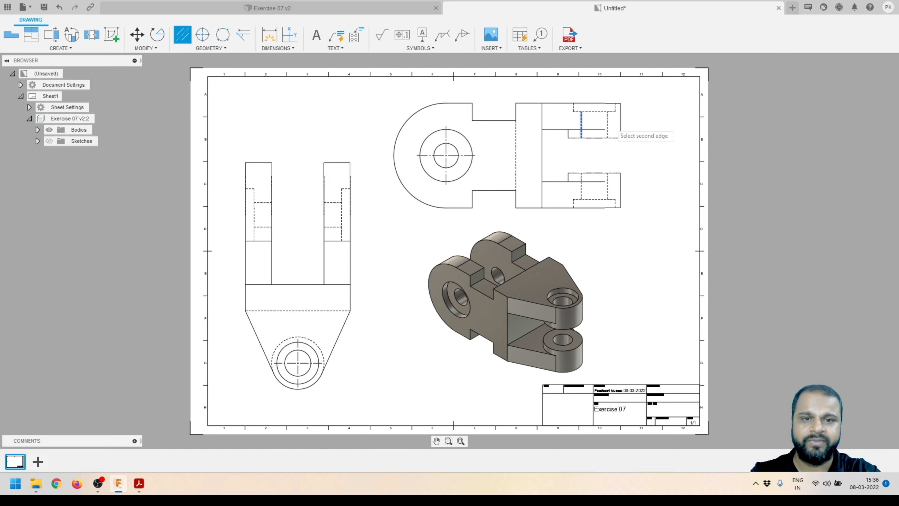
click(608, 131)
click(581, 198)
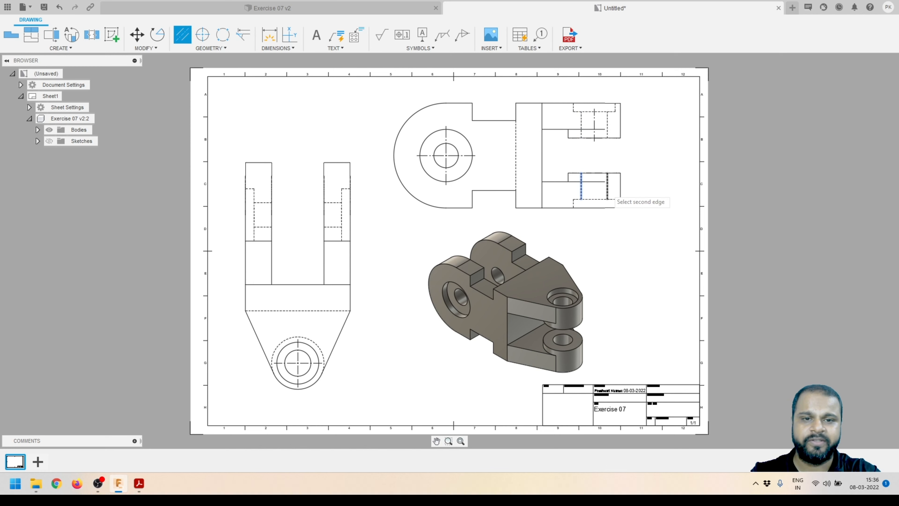
click(608, 200)
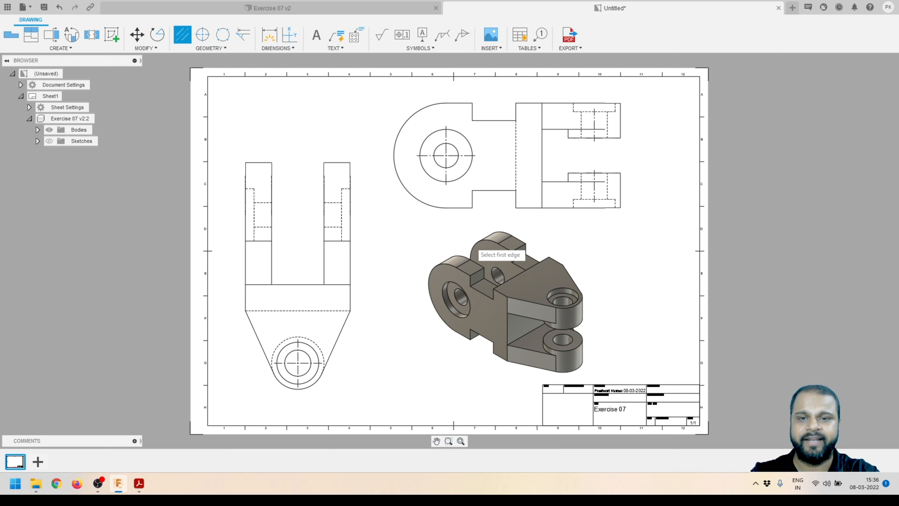
Add centerlines through the hidden holes in both fork arms of the plan view
click(267, 202)
click(264, 227)
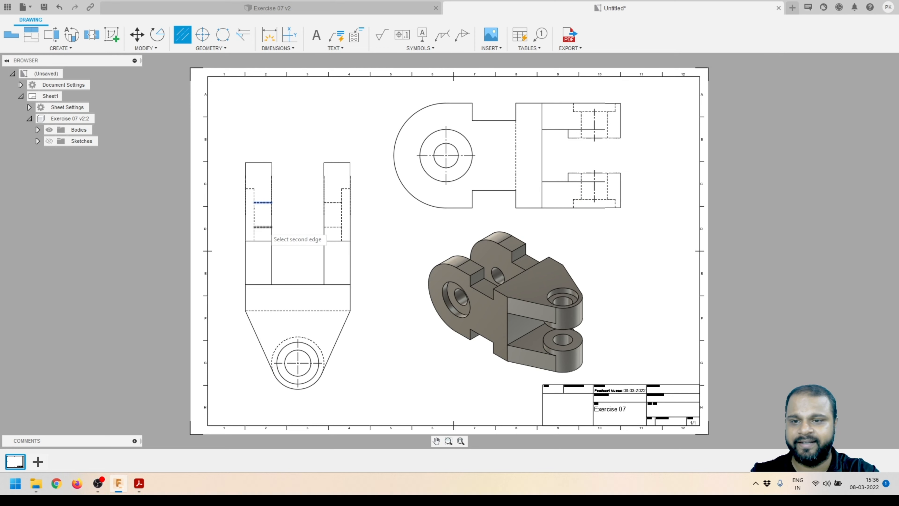
click(335, 202)
click(335, 226)
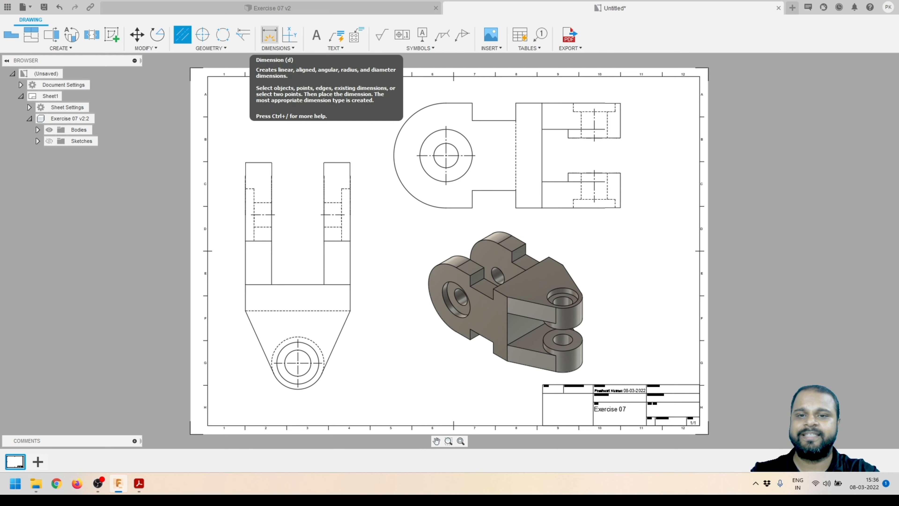
Dimension the length from the lug end to the hidden-line edge of the crosspiece, above the side view
click(269, 34)
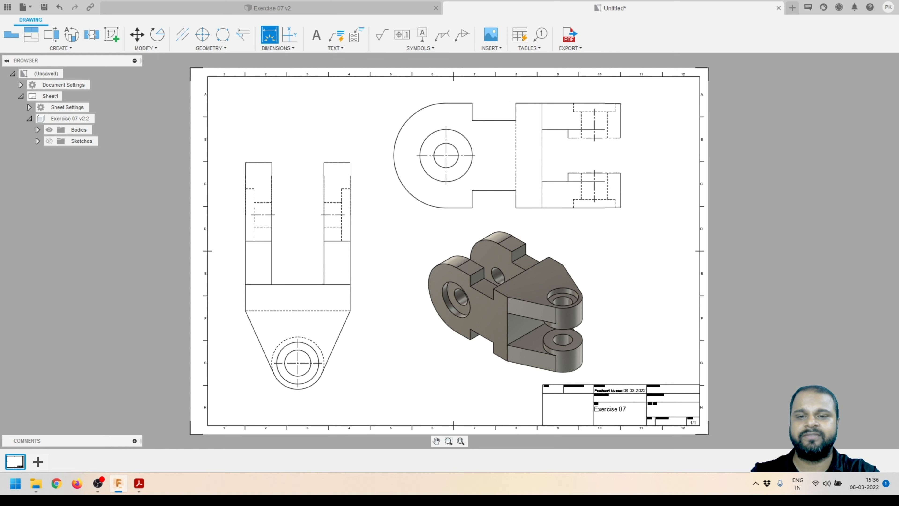
scroll(598, 96, up, 5)
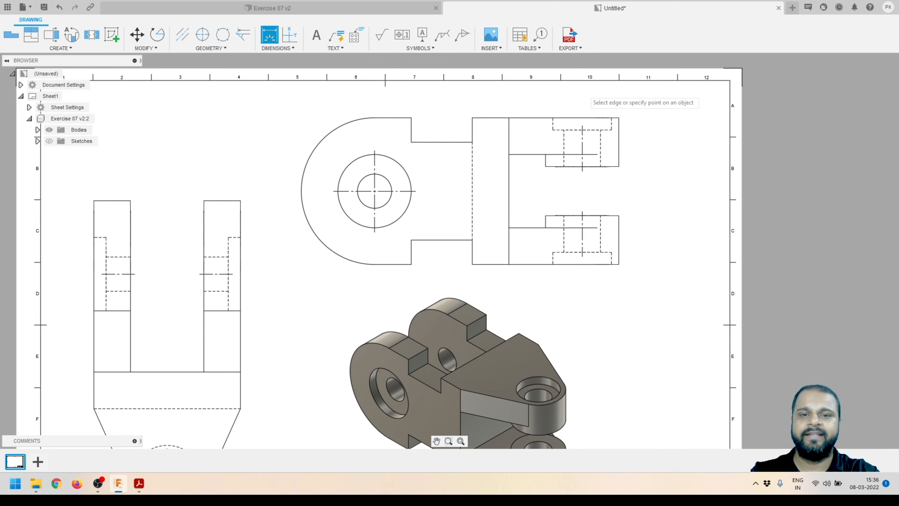
scroll(585, 106, down, 3)
scroll(566, 159, up, 2)
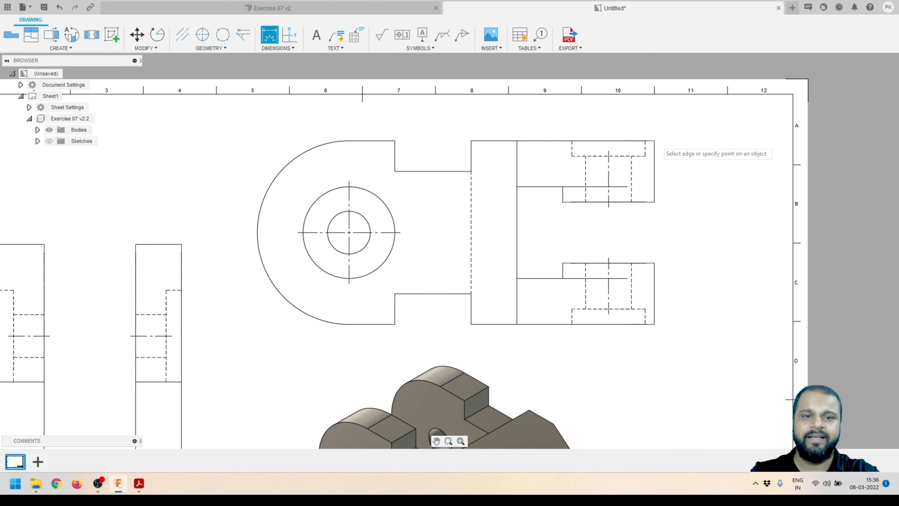
click(654, 141)
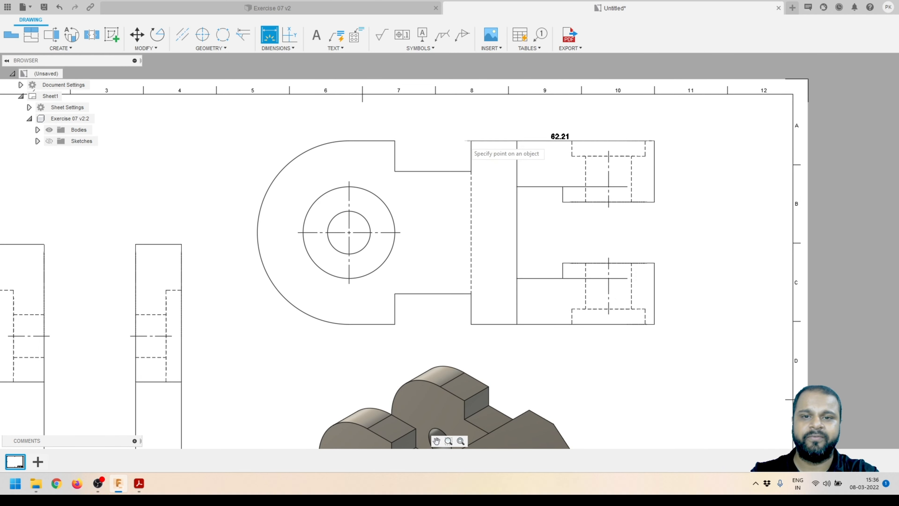
click(471, 141)
click(580, 124)
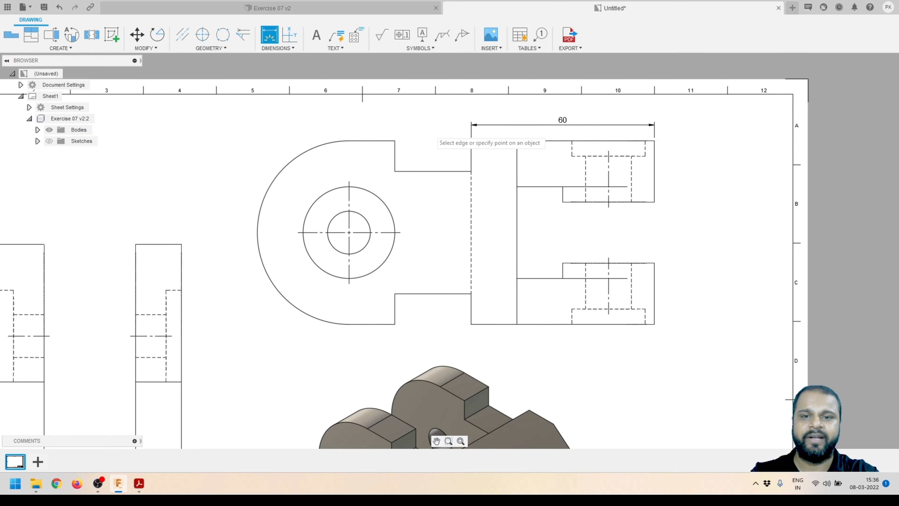
Dimension the notch width and the rounded arm end's short straight edge above the side view, in line with the existing dimension
click(471, 141)
click(395, 141)
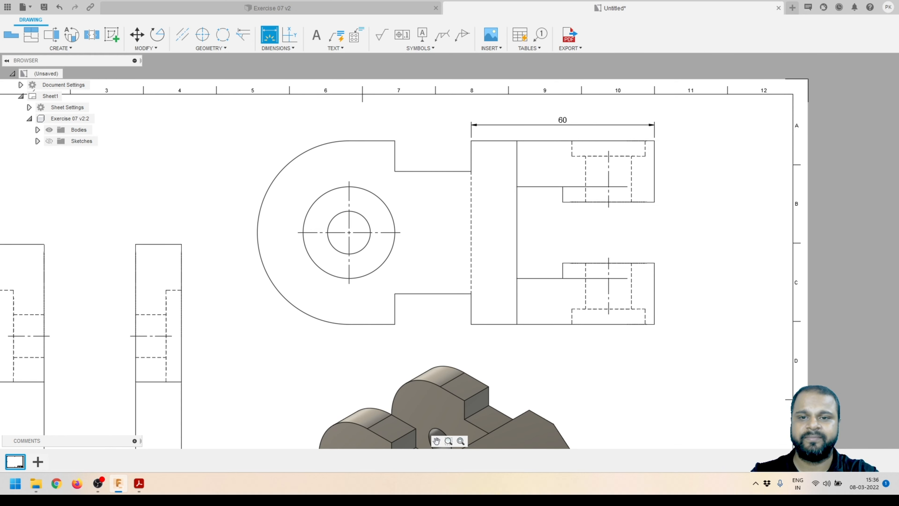
click(520, 128)
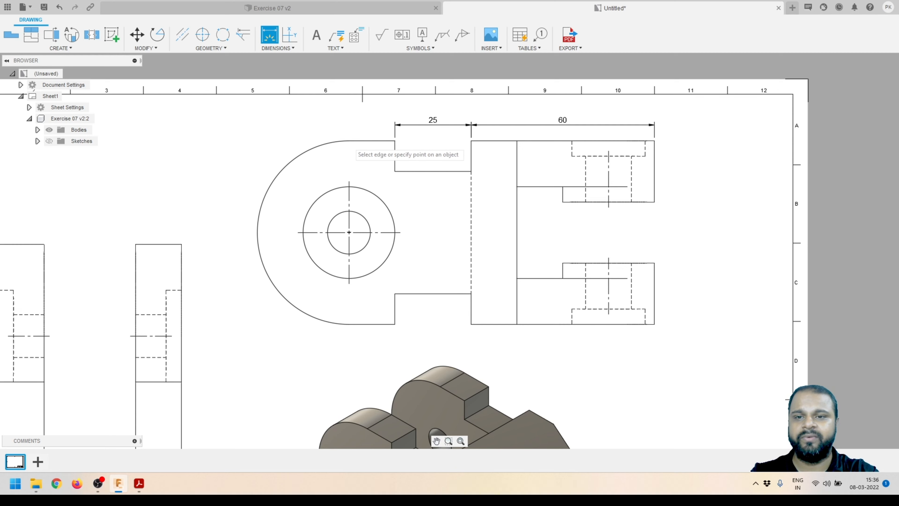
click(349, 141)
click(395, 141)
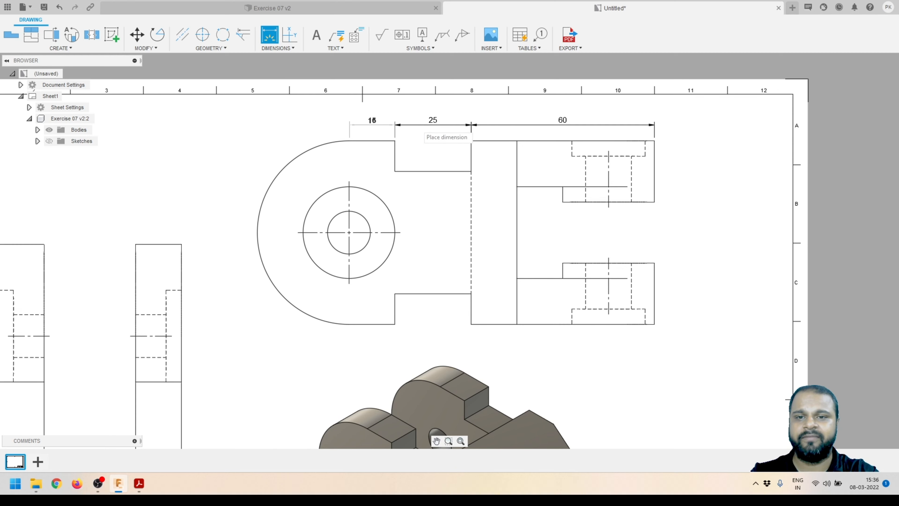
click(372, 123)
Dimension the rounded arm end's radius and the diameters of the two concentric circles in the side view
click(300, 155)
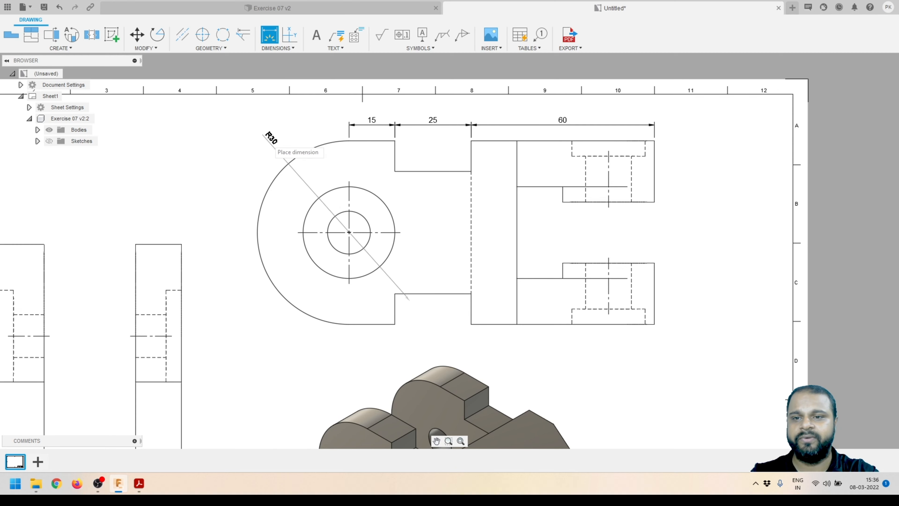
click(280, 140)
click(316, 201)
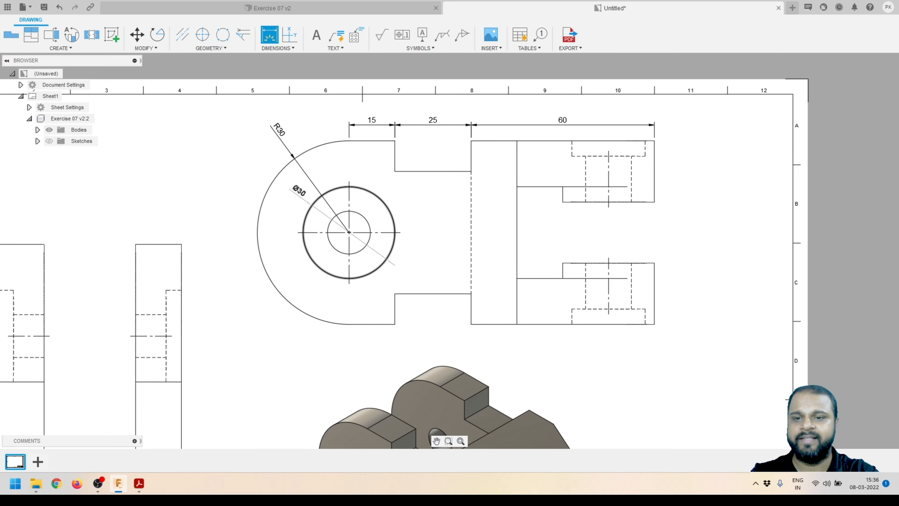
click(254, 166)
click(358, 252)
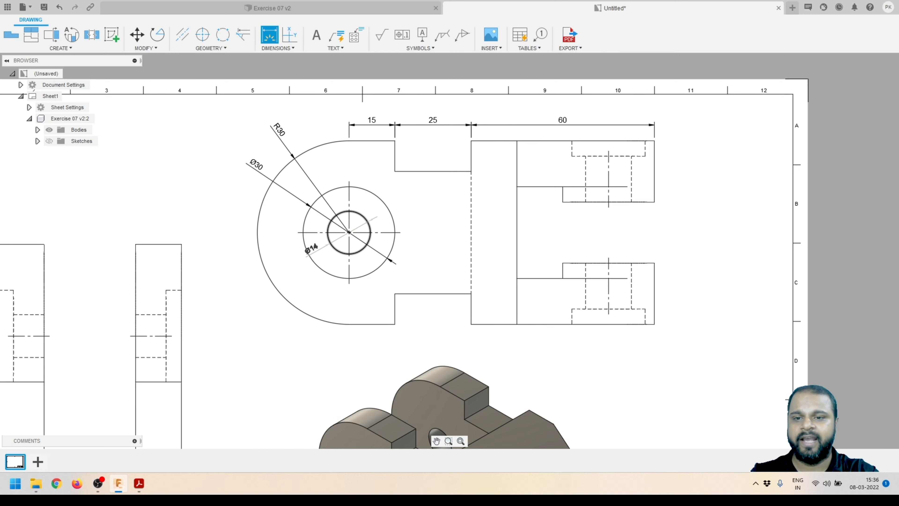
click(237, 269)
scroll(534, 161, down, 3)
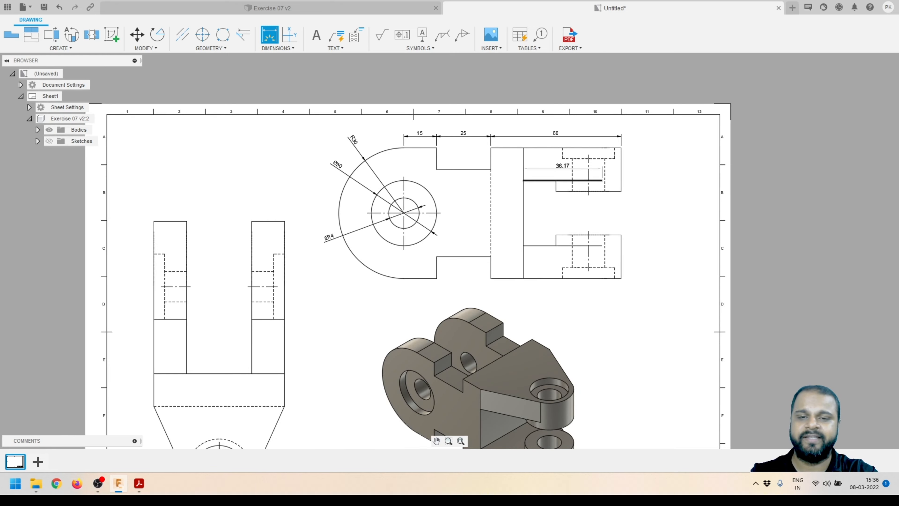
Dimension the notch depth inside the side view and the crosspiece's width below the view
scroll(419, 293, up, 1)
scroll(462, 147, up, 1)
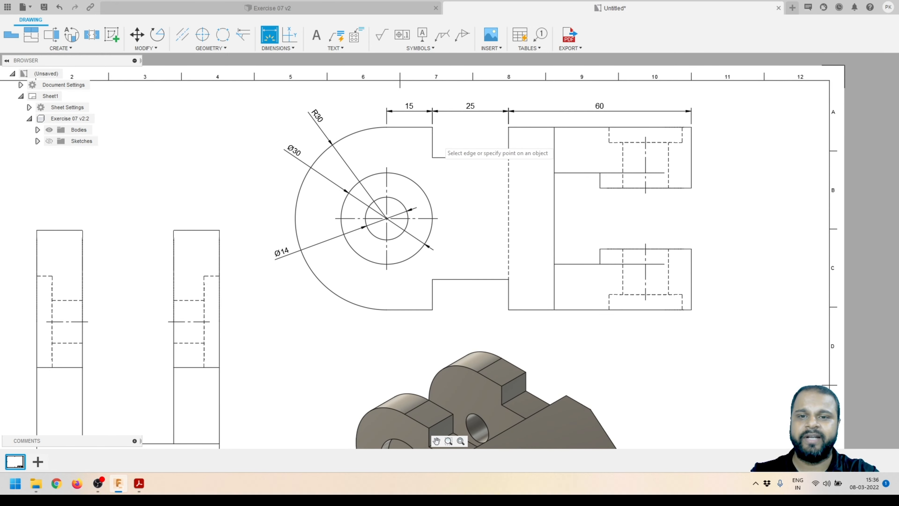
click(435, 141)
click(449, 144)
scroll(462, 151, down, 2)
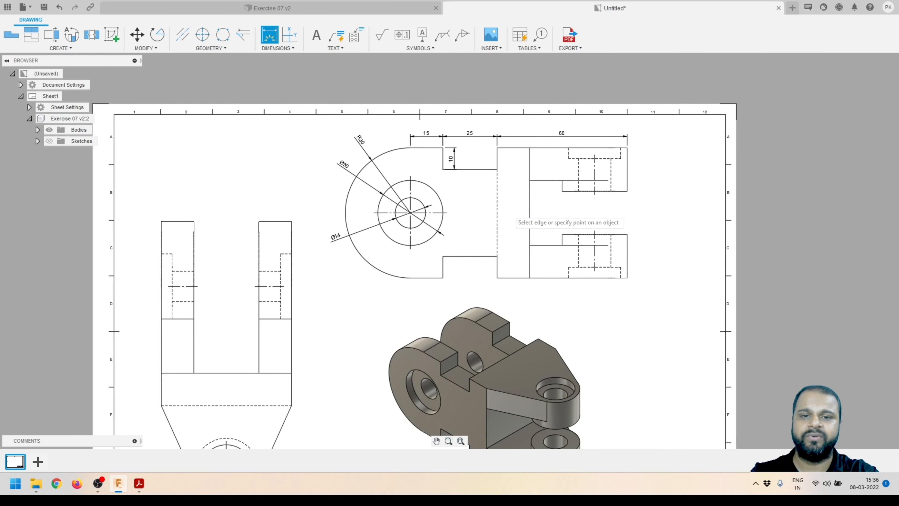
scroll(594, 195, up, 1)
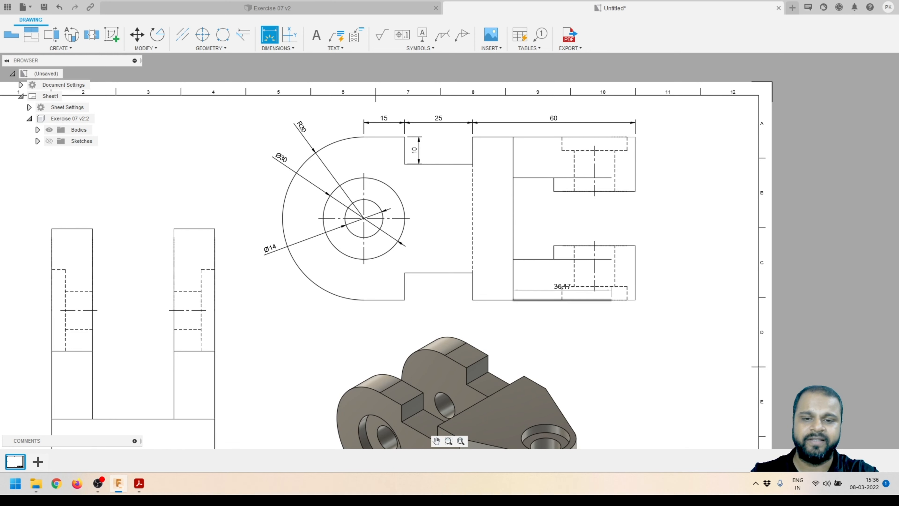
click(473, 299)
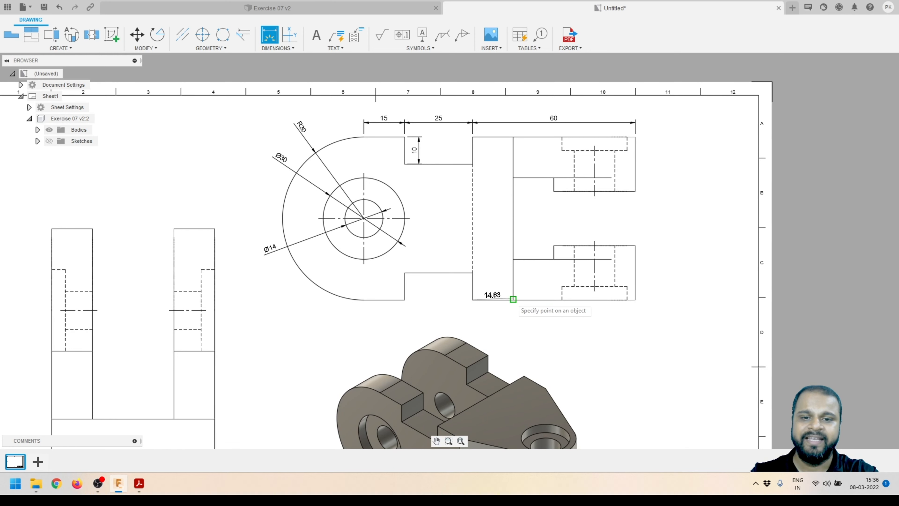
click(510, 322)
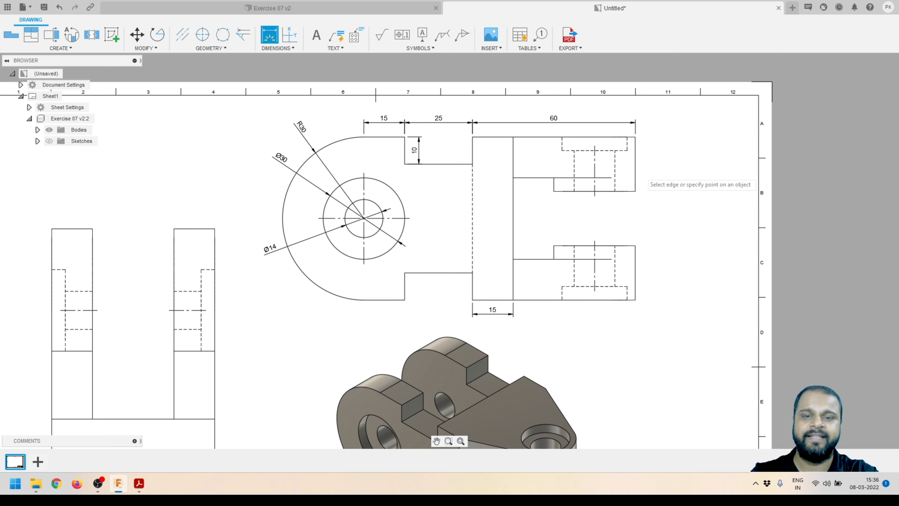
Dimension the lug's hidden counterbore depth outside the side view and the gap between the two lugs' inner edges
scroll(636, 135, up, 2)
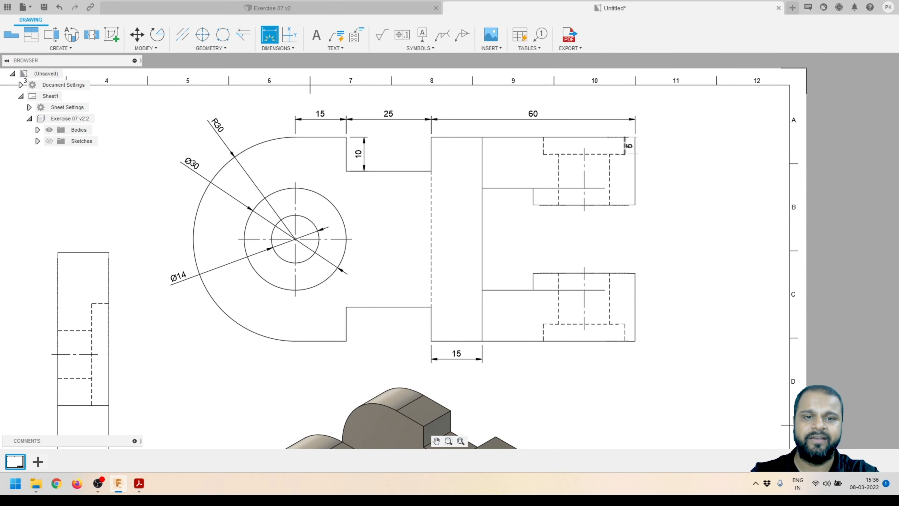
click(670, 149)
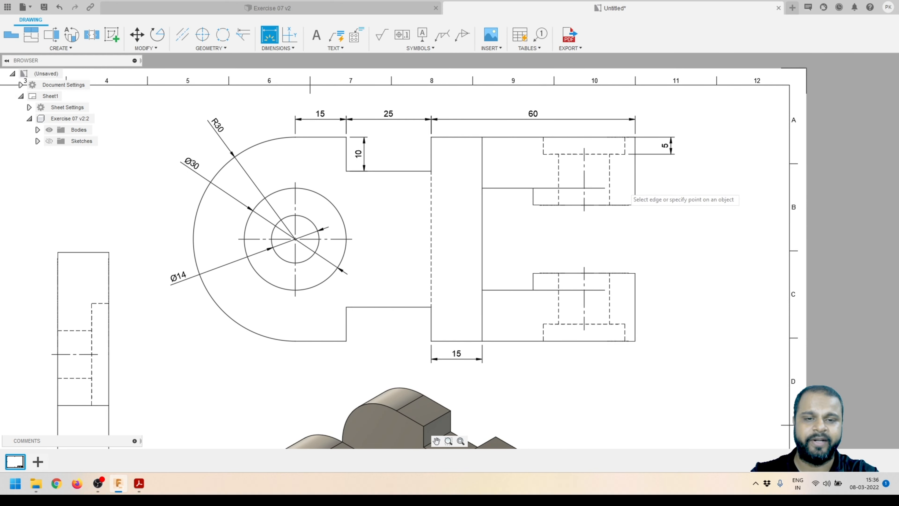
click(534, 187)
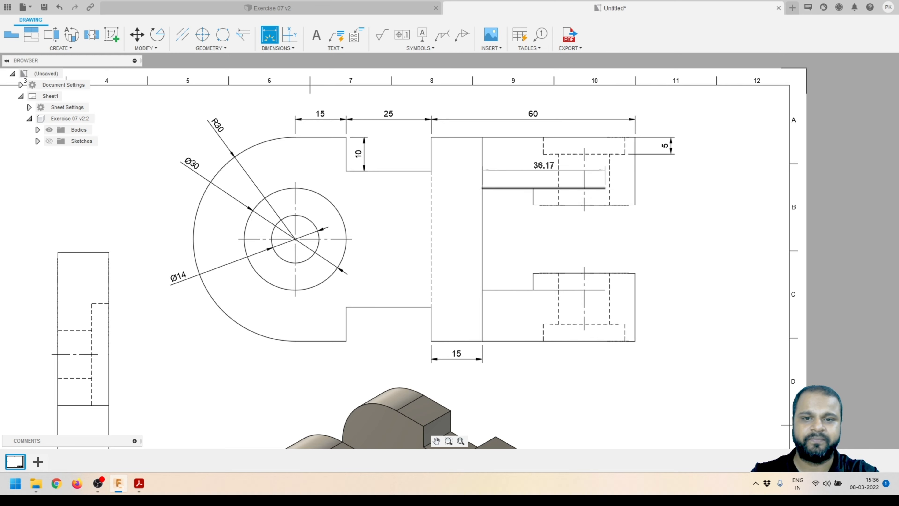
click(535, 289)
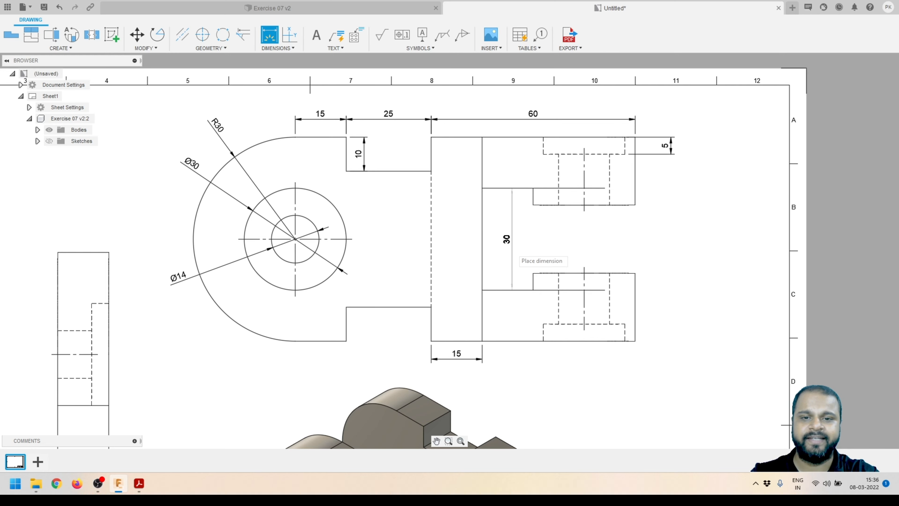
click(511, 247)
Dimension the distance from the lug hole's centerline to the lug end, below the side view
scroll(556, 215, down, 3)
scroll(572, 270, up, 3)
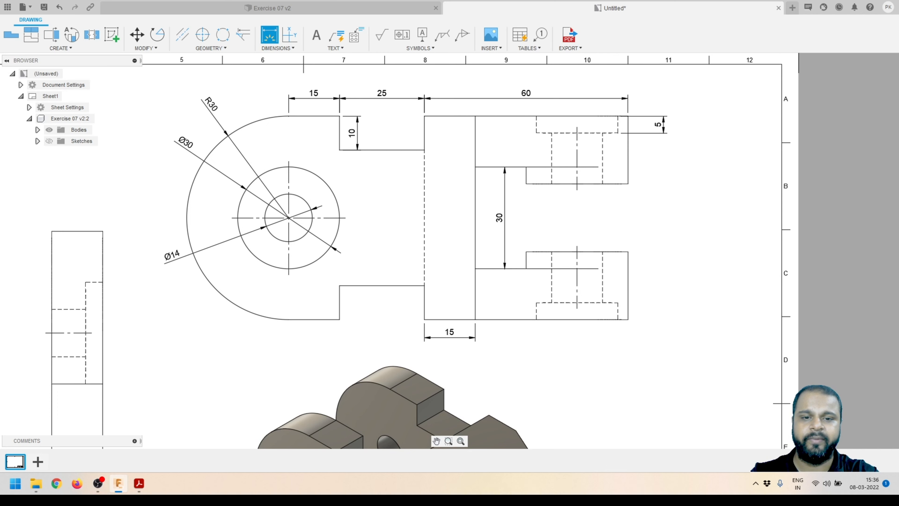
click(577, 293)
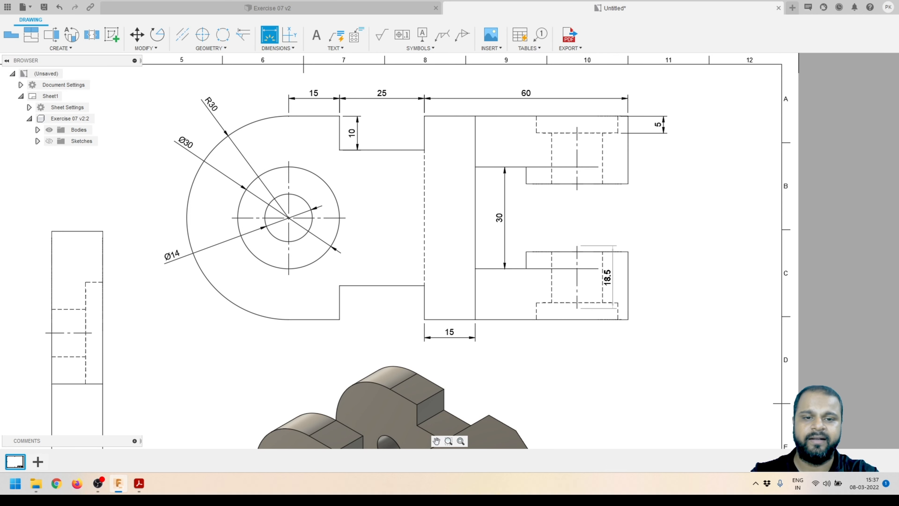
key(Escape)
click(627, 319)
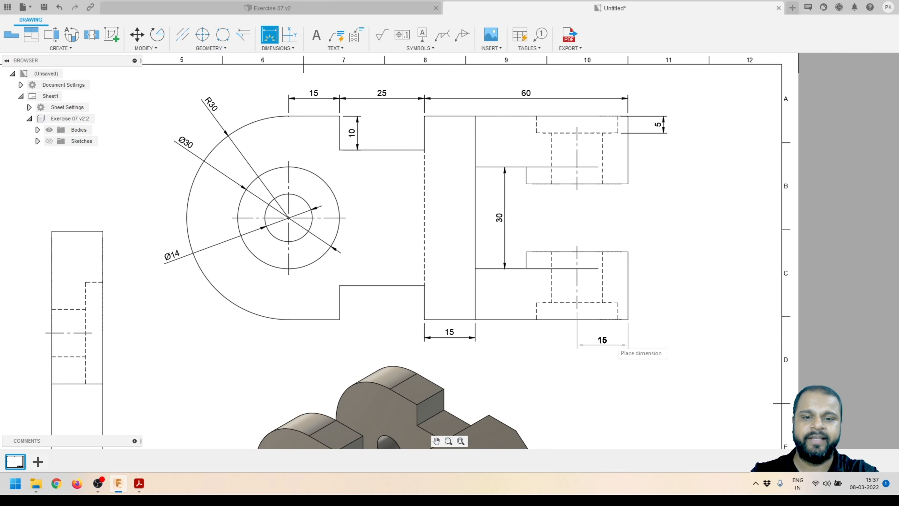
click(616, 345)
scroll(679, 280, down, 2)
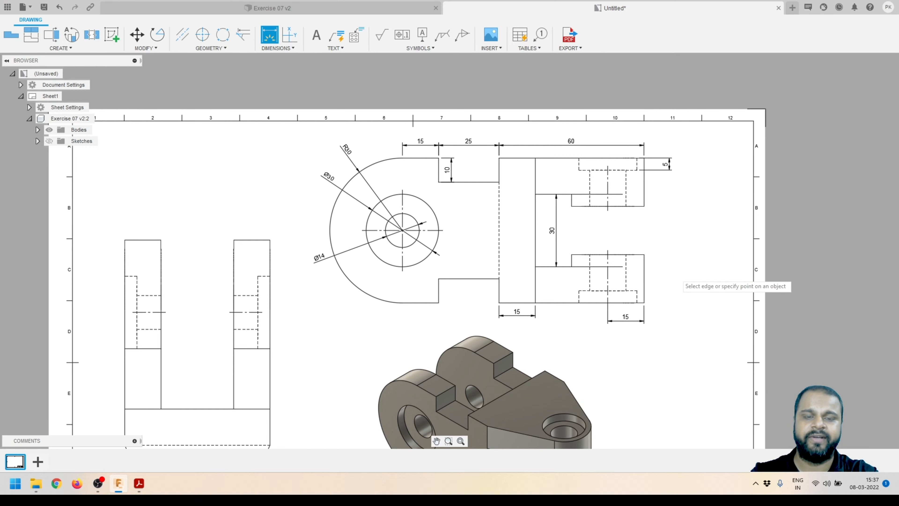
key(Escape)
scroll(660, 177, down, 2)
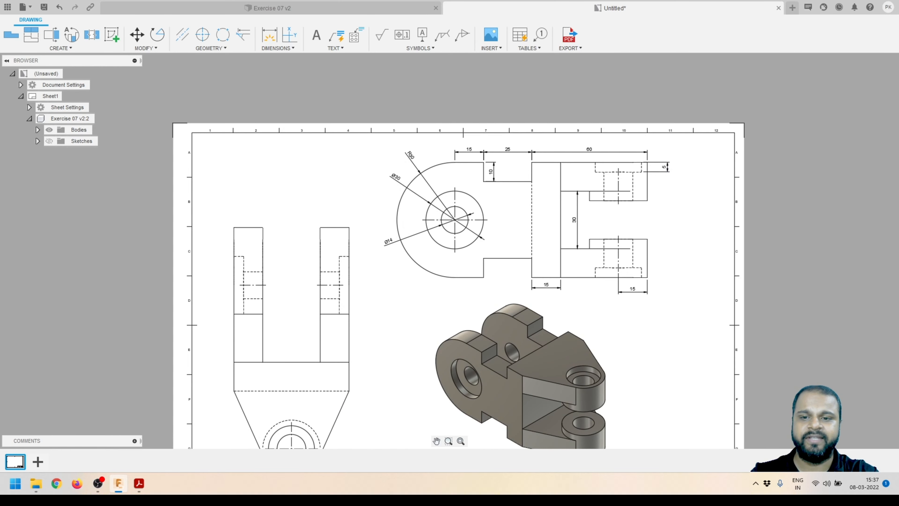
Dimension the diameters of the two solid concentric circles and the radius of the rounded lug end in the plan view
scroll(527, 153, down, 3)
scroll(582, 203, up, 2)
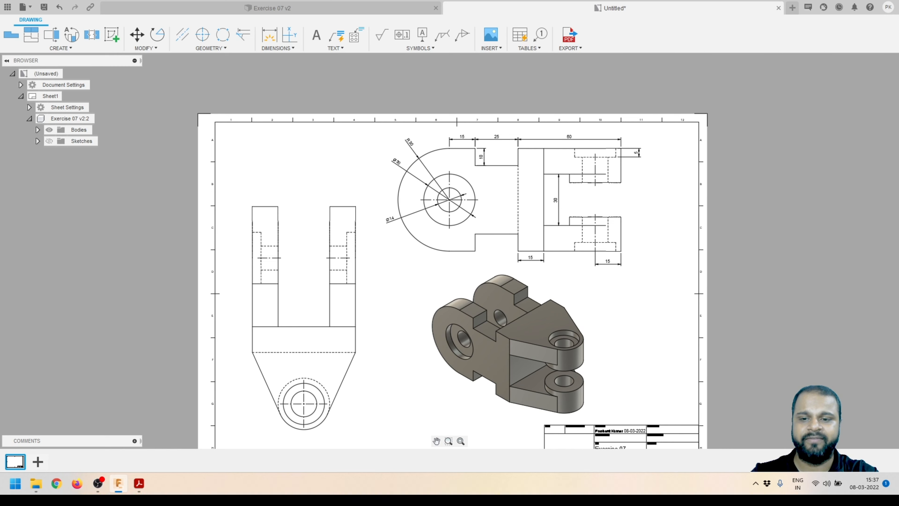
scroll(513, 179, down, 1)
scroll(389, 346, up, 1)
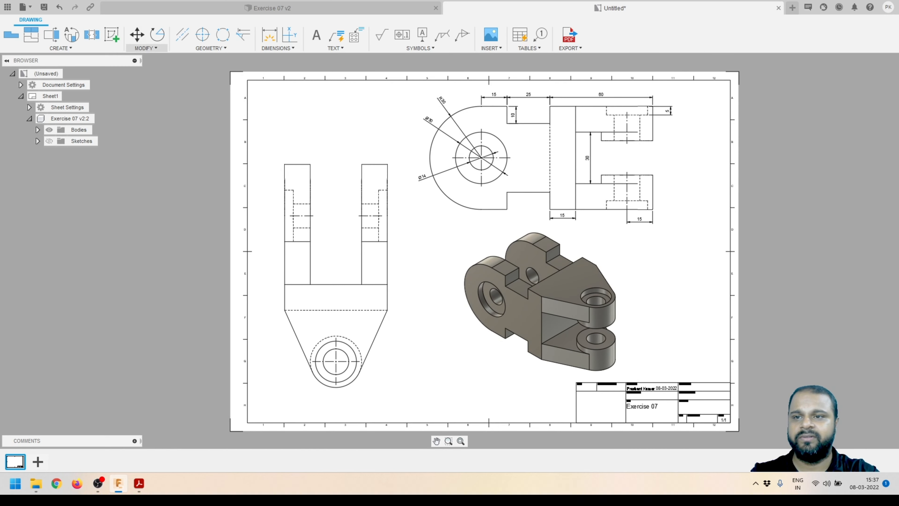
click(269, 34)
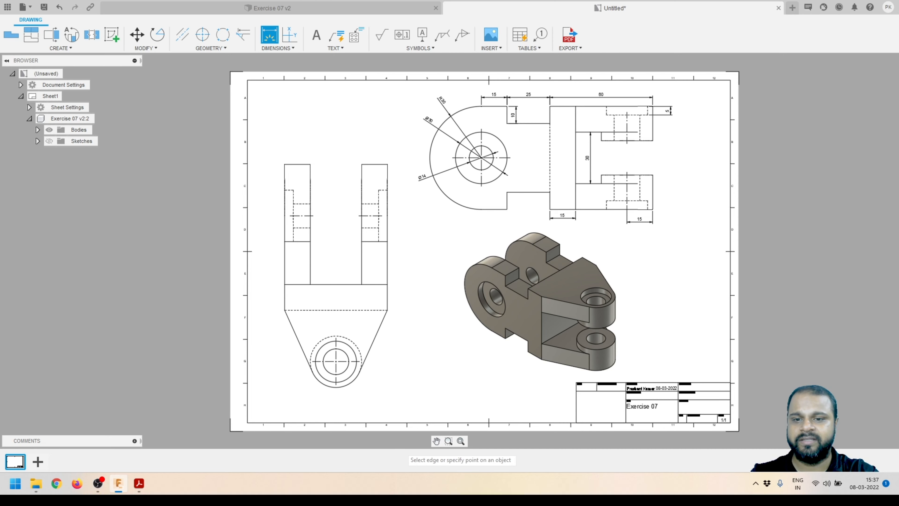
scroll(374, 423, up, 4)
click(312, 307)
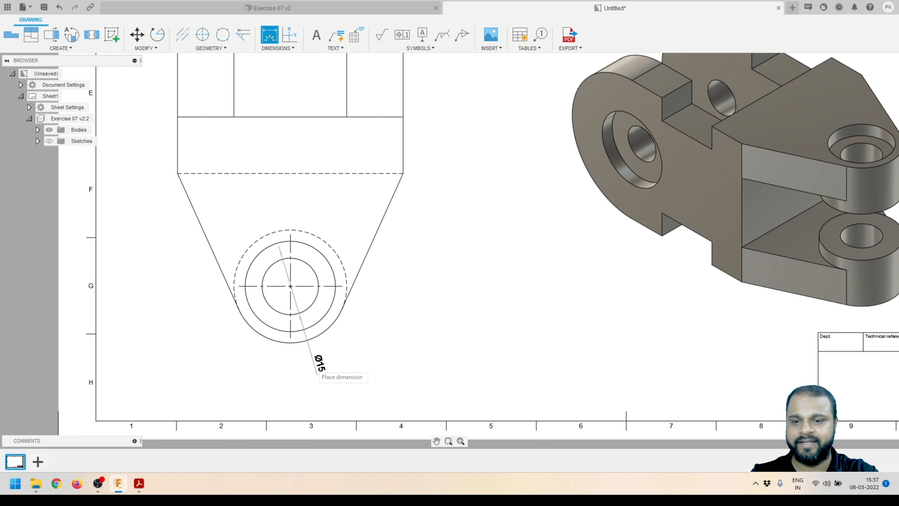
click(316, 365)
click(316, 327)
click(338, 354)
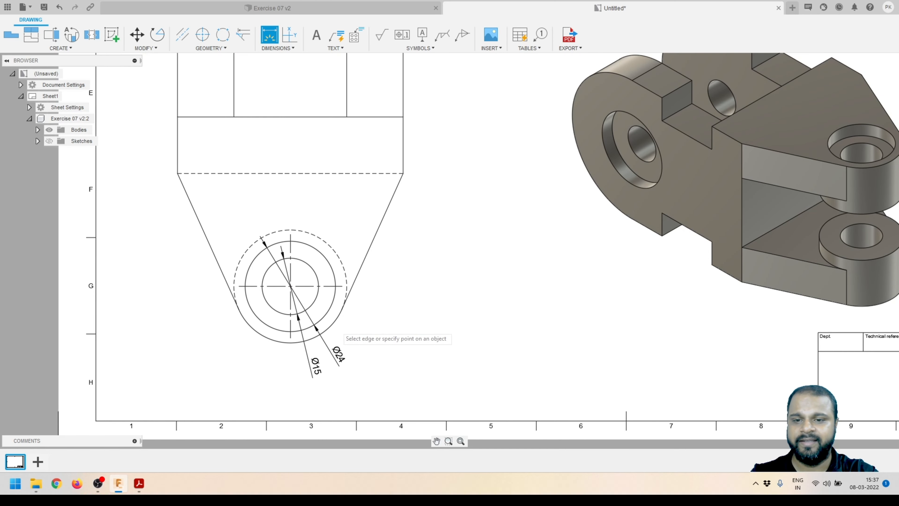
click(332, 324)
click(363, 349)
Dimension the lug hole centre from the hidden crosspiece edge and the arm hole's centerline from the arm end, beside the plan view
scroll(457, 319, down, 2)
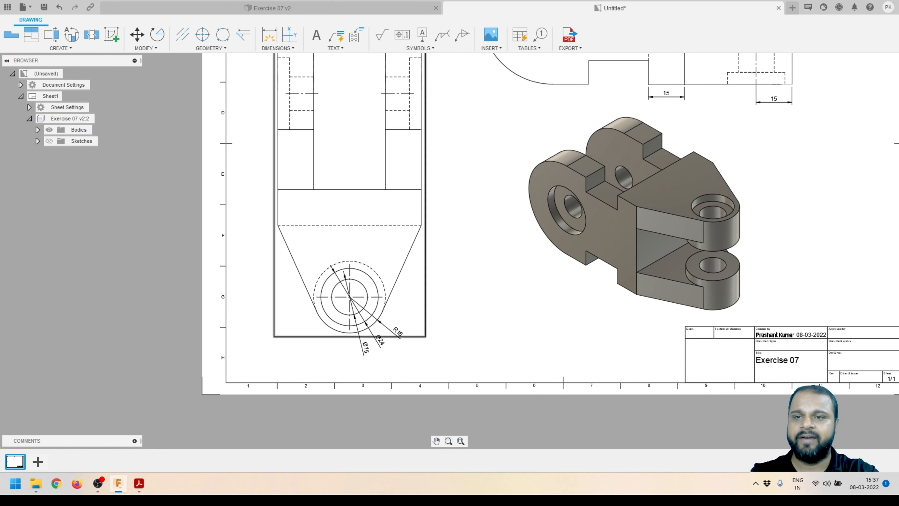
click(332, 297)
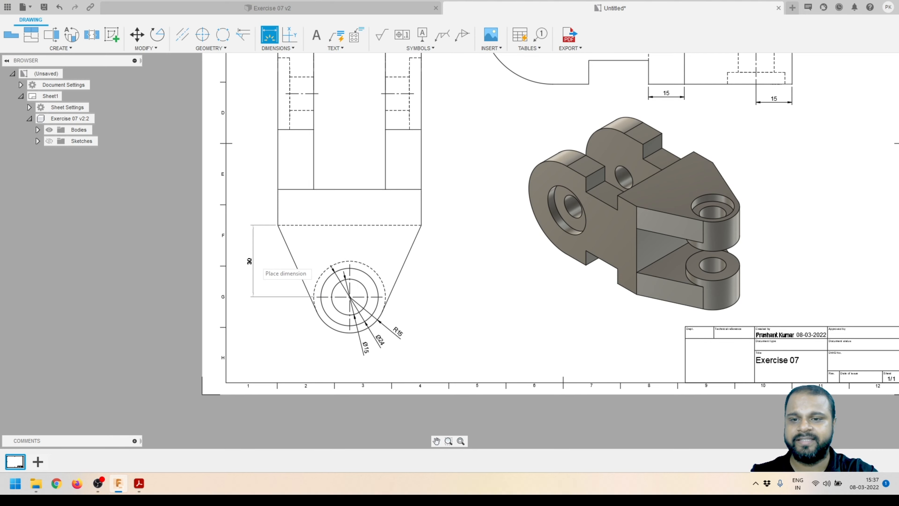
click(250, 262)
scroll(452, 301, down, 3)
scroll(370, 170, up, 3)
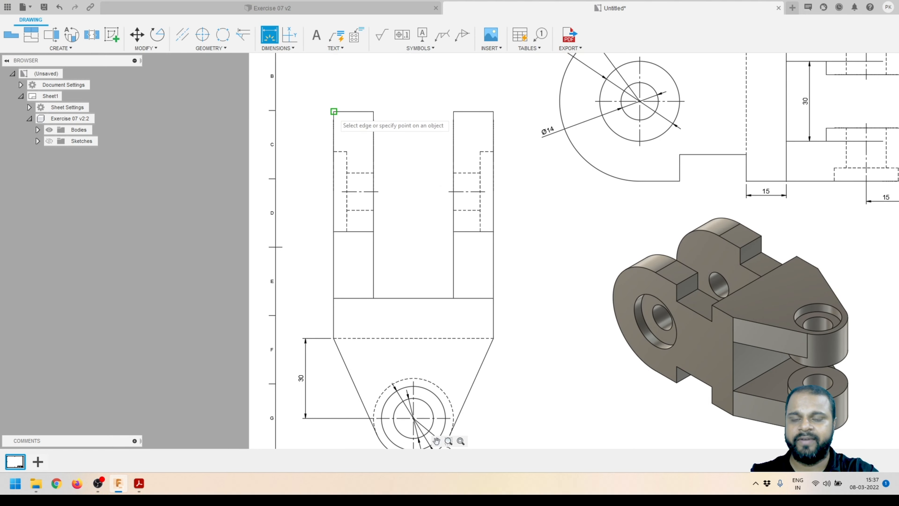
click(333, 112)
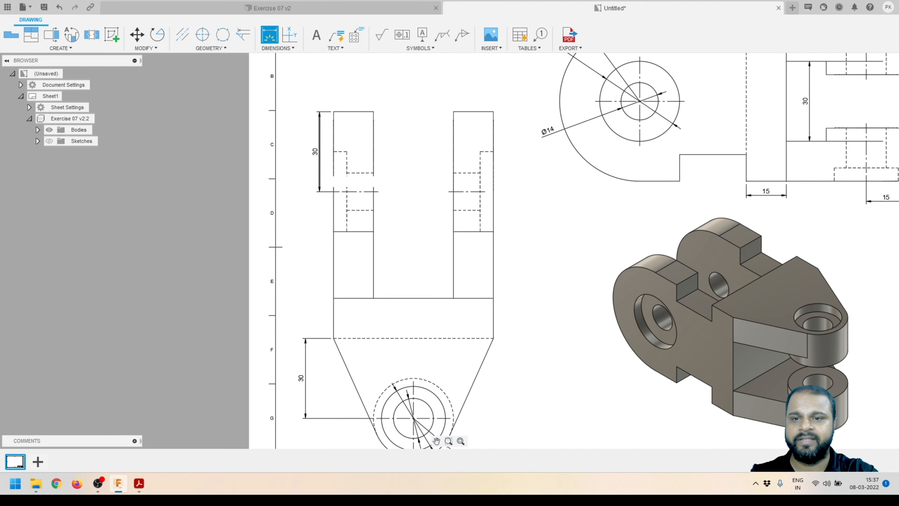
click(317, 152)
Dimension the fork arm's full length and the crosspiece's thickness beside the plan view, in line with the lug-centre dimension
click(353, 111)
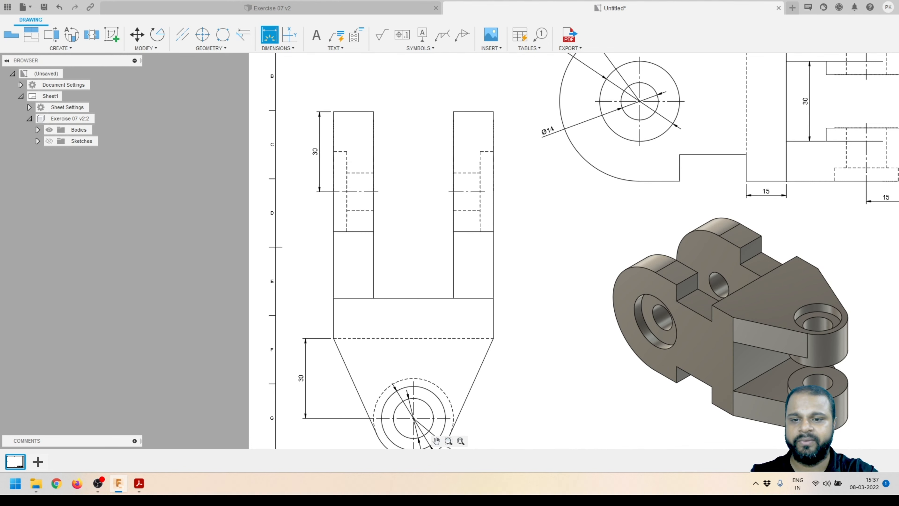
click(334, 298)
click(304, 283)
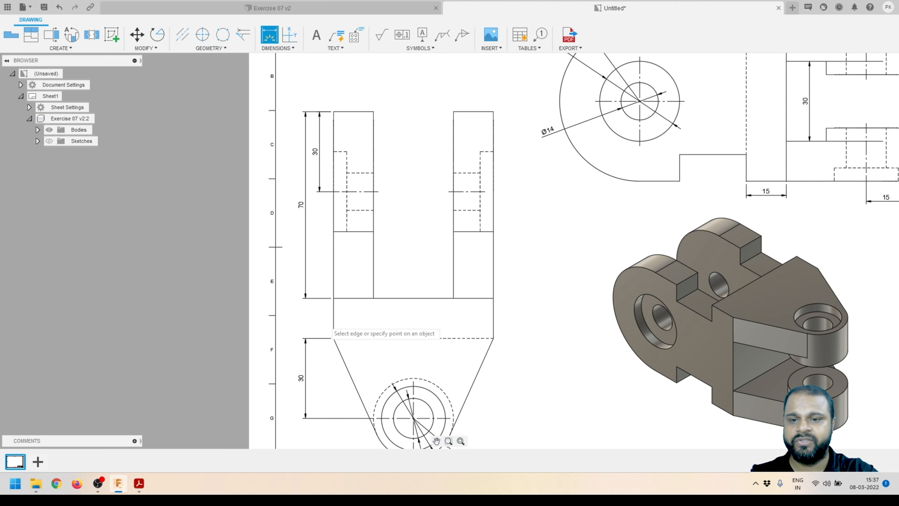
click(334, 318)
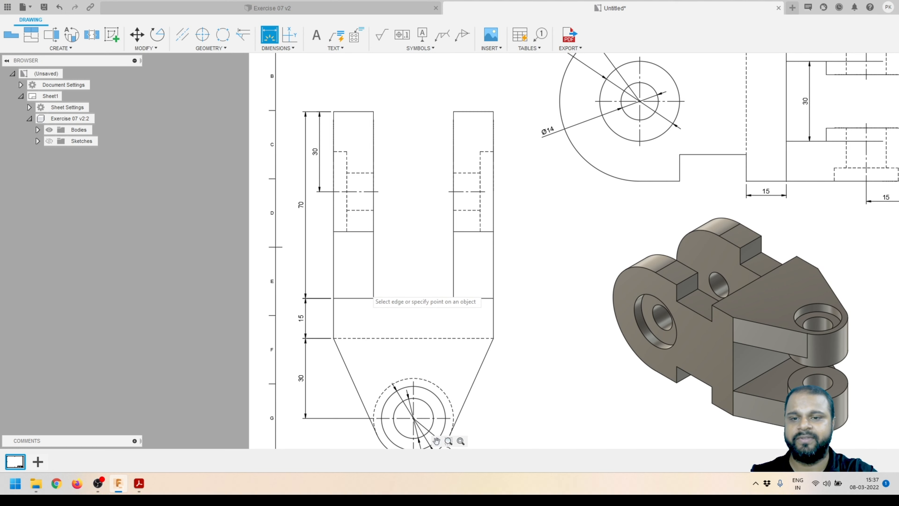
Dimension both fork arms' widths and the gap between them above the plan view
scroll(416, 206, down, 2)
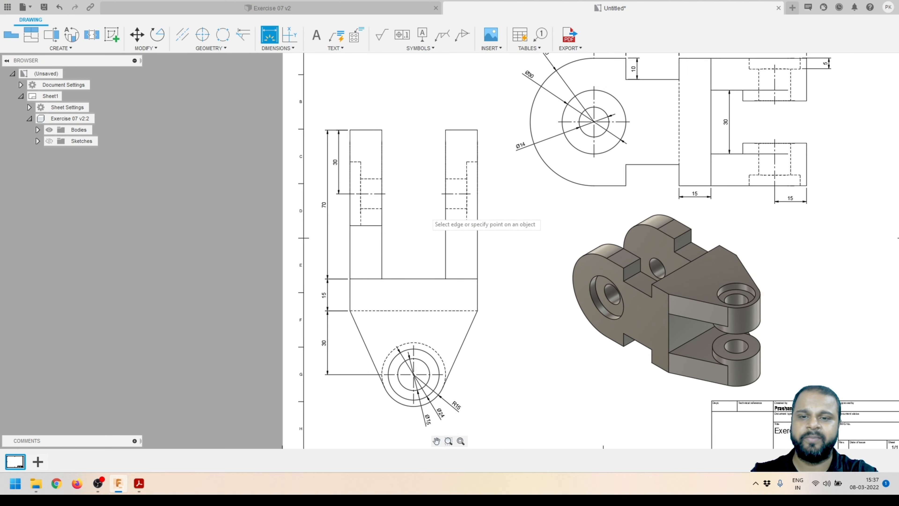
scroll(366, 107, up, 2)
click(366, 144)
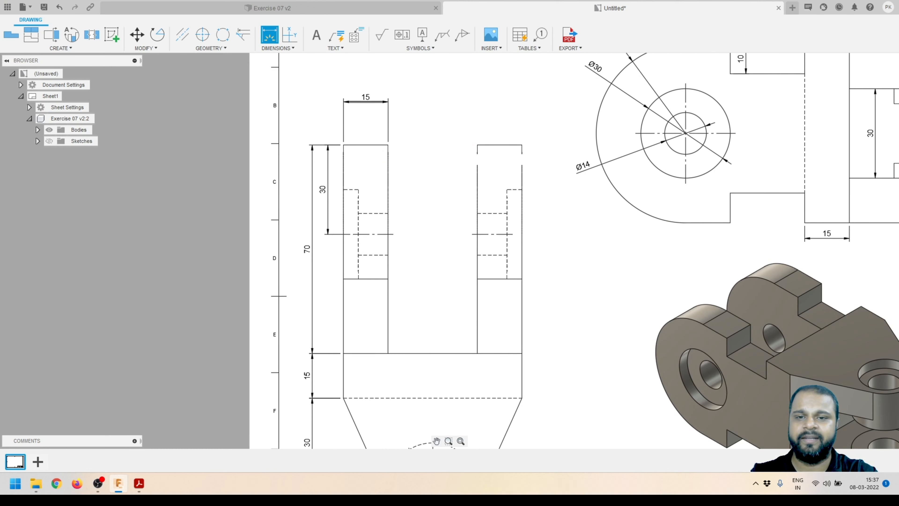
click(389, 144)
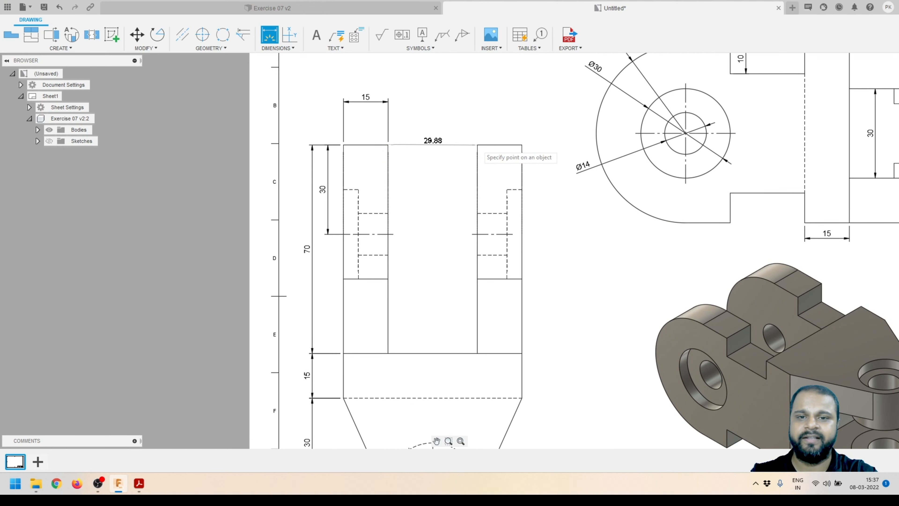
click(478, 144)
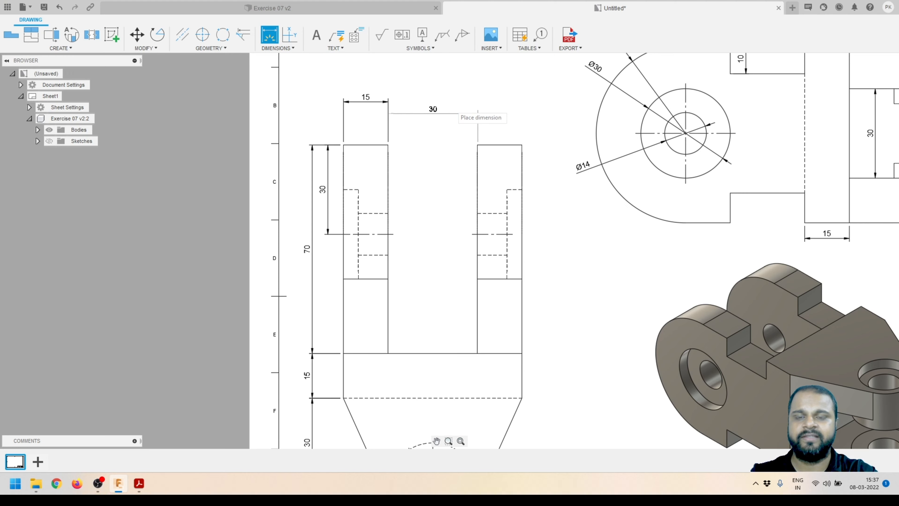
click(456, 108)
scroll(452, 129, down, 1)
click(501, 141)
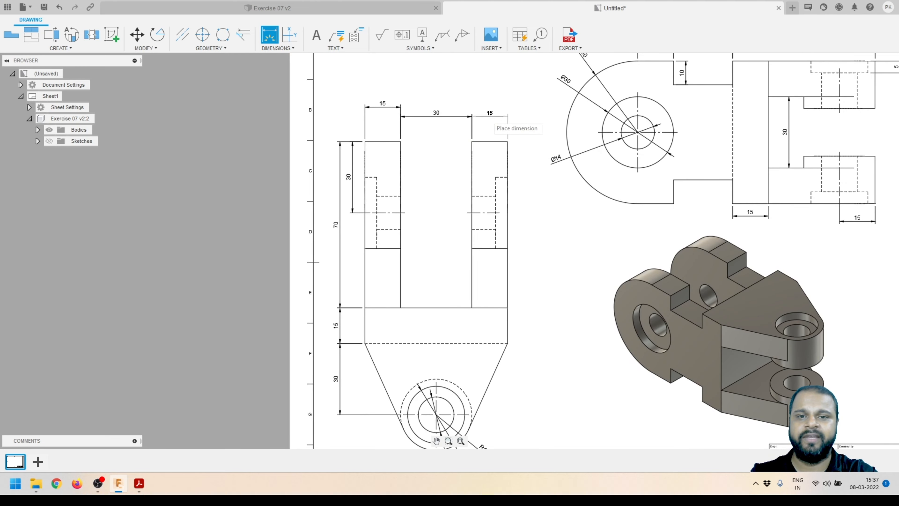
click(491, 103)
Dimension the depth of the hidden counterbore in the right fork arm, placed above the plan view under the arm-width dimension
scroll(403, 136, down, 2)
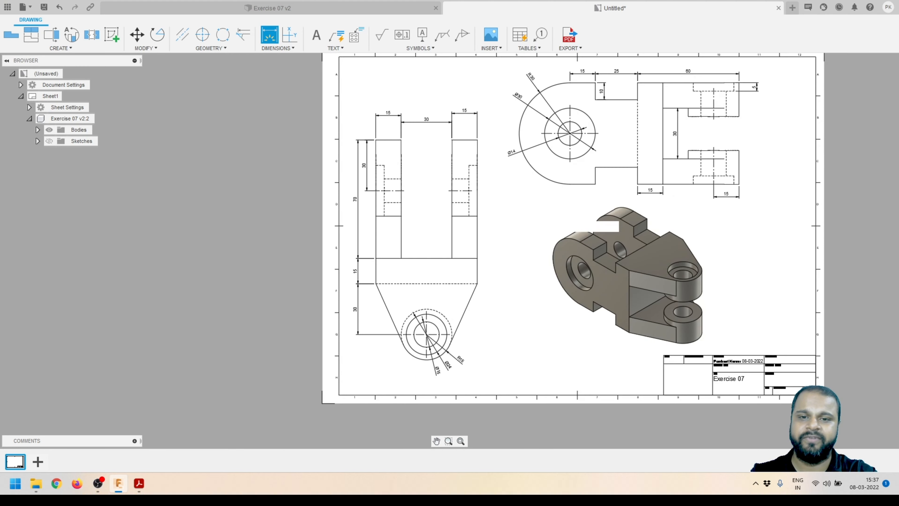
scroll(505, 209, up, 1)
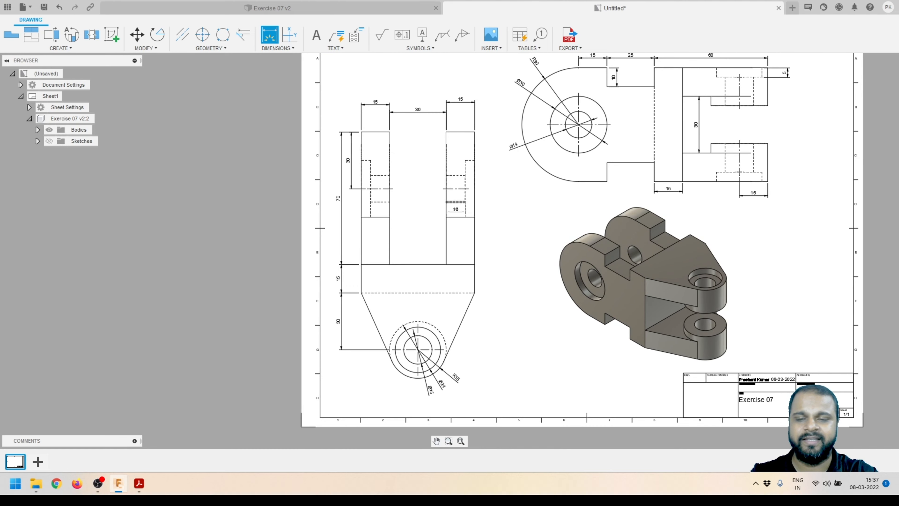
scroll(474, 146, up, 1)
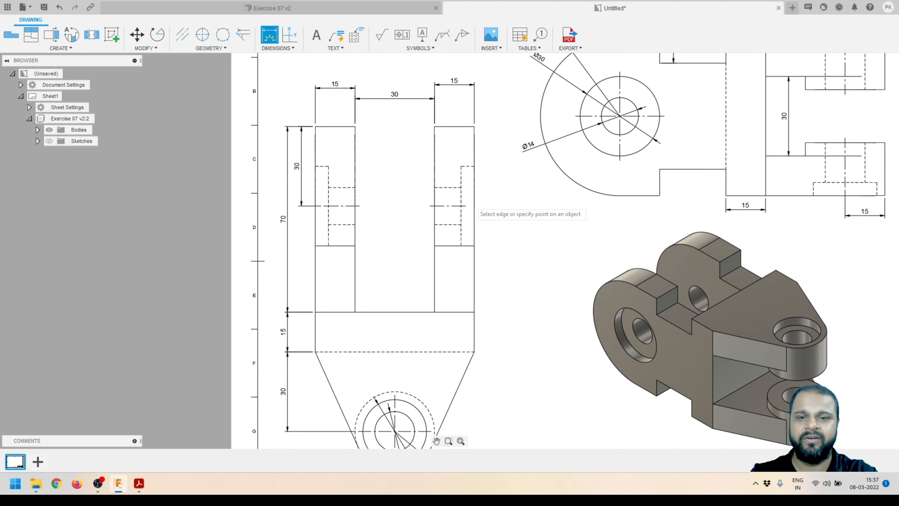
click(467, 166)
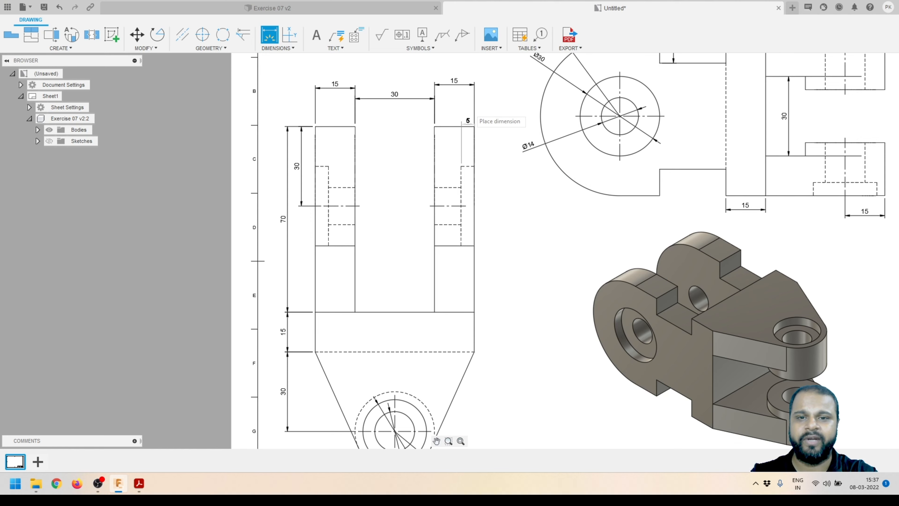
click(470, 112)
key(Escape)
scroll(476, 168, down, 3)
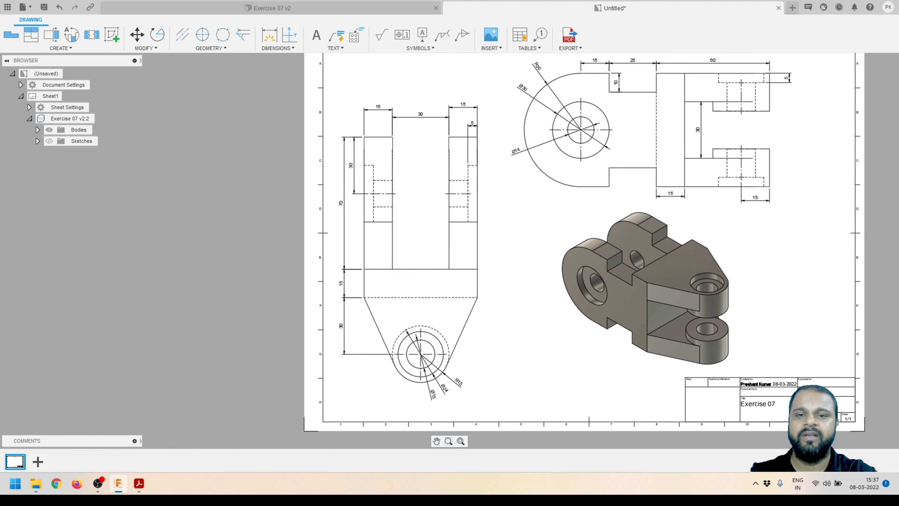
Dimension the depth of the lower notch next to the rounded arm end in the projected side view
scroll(476, 168, up, 1)
scroll(457, 208, down, 1)
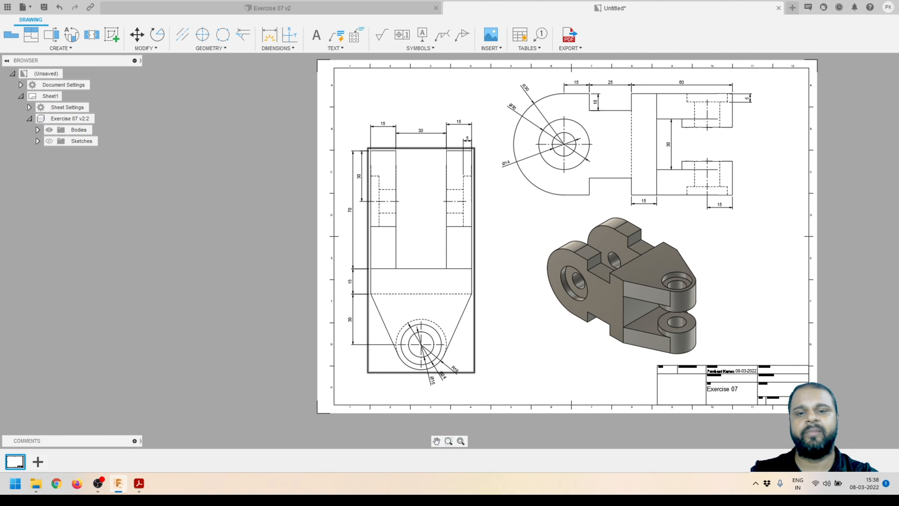
scroll(432, 228, down, 1)
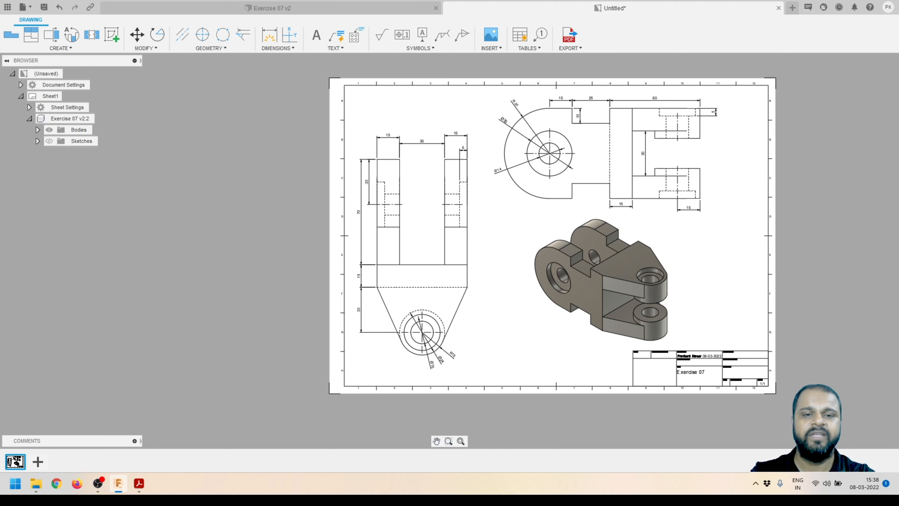
scroll(589, 106, up, 2)
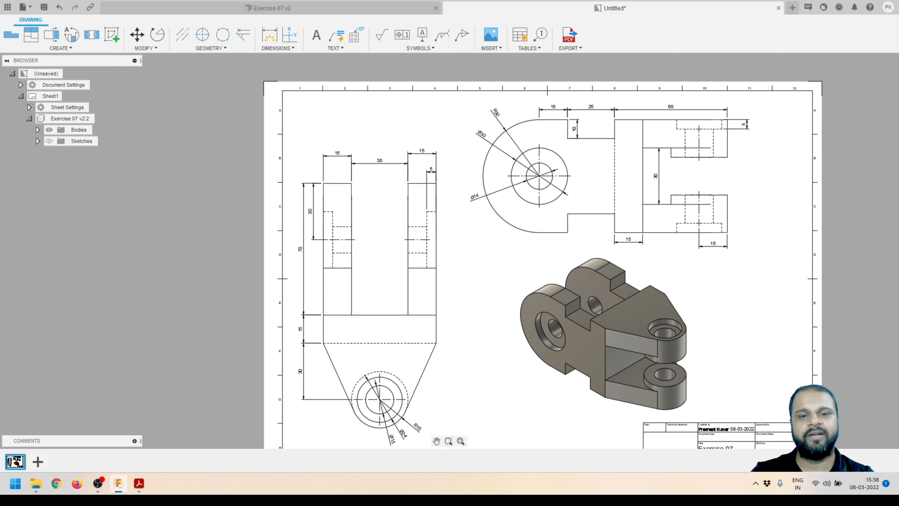
scroll(449, 197, down, 3)
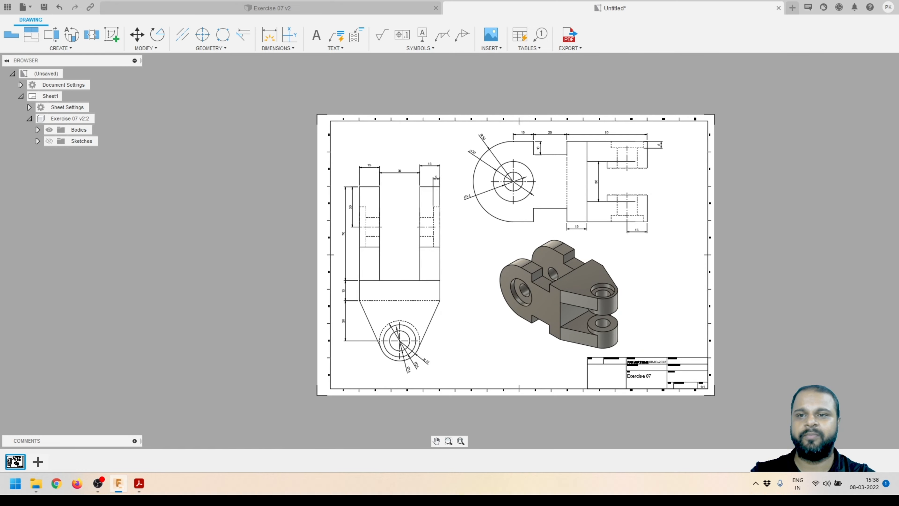
click(269, 35)
scroll(543, 214, up, 4)
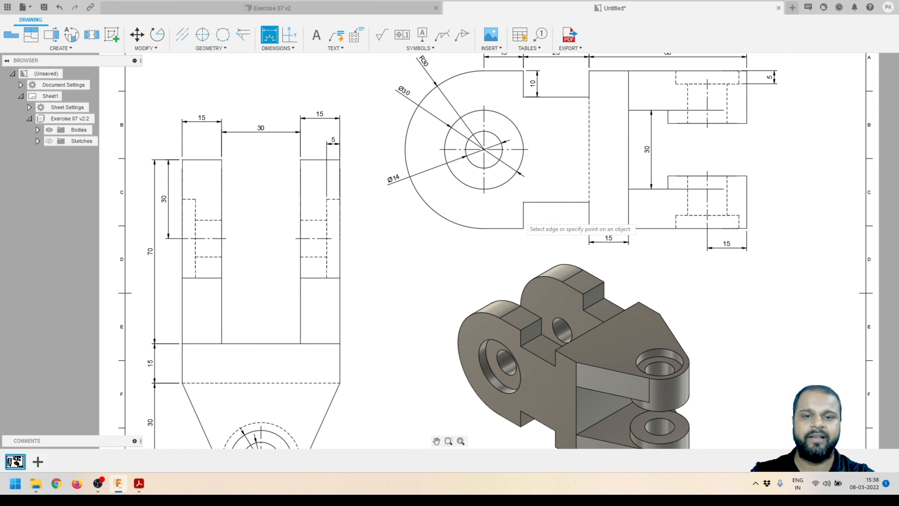
click(523, 216)
click(537, 217)
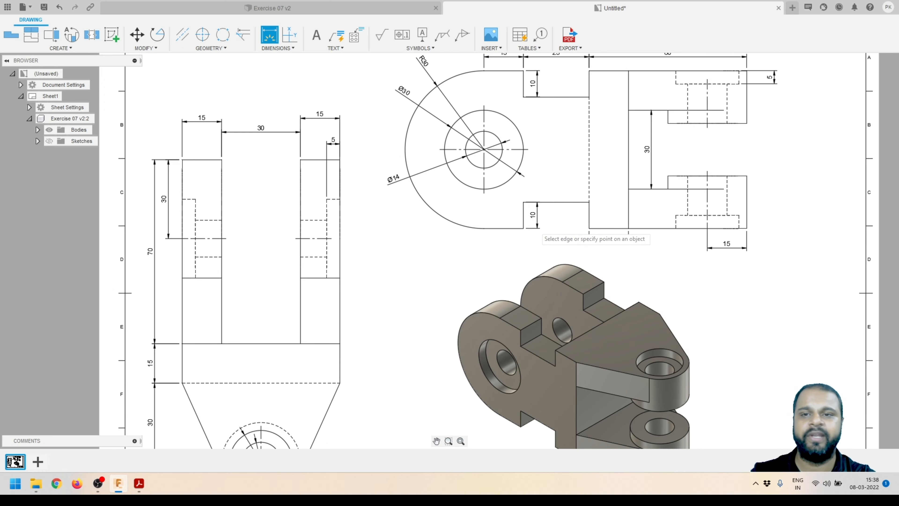
Examine the plan and side views on the sheet for missing or misplaced dimensions
scroll(554, 245, down, 2)
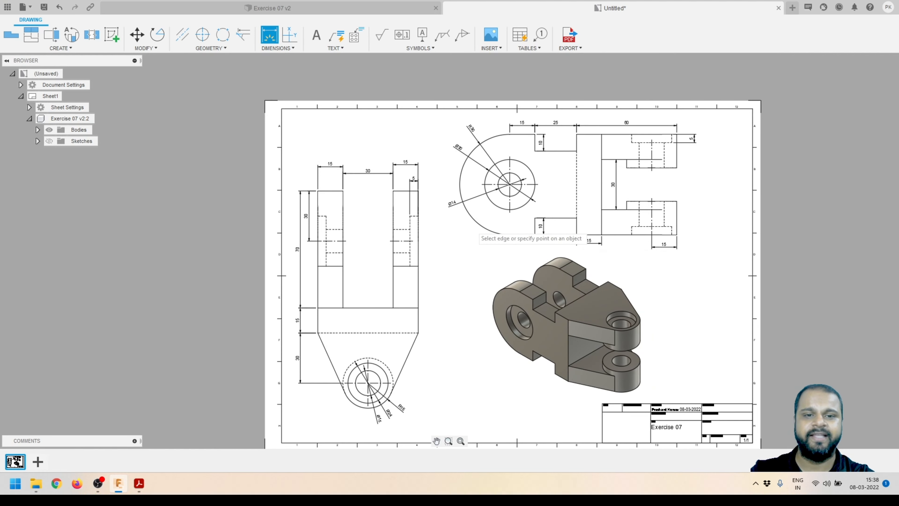
scroll(471, 233, up, 2)
scroll(542, 203, down, 2)
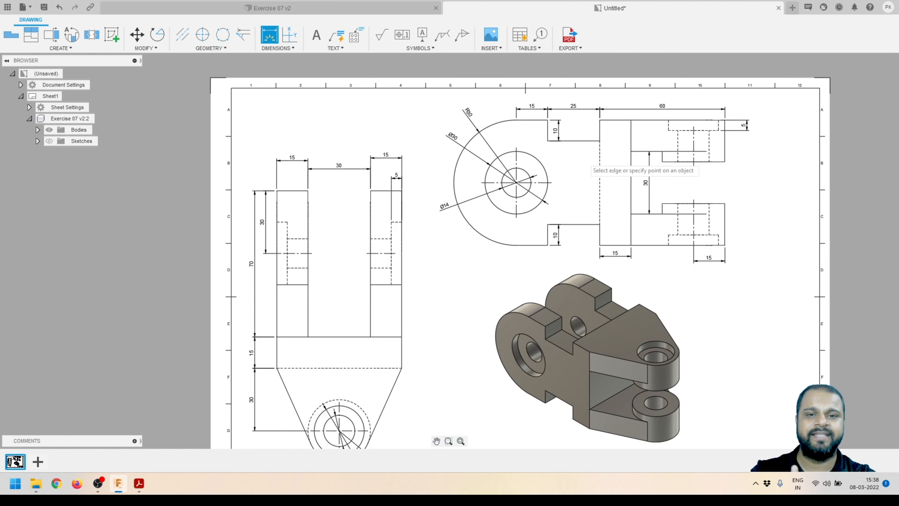
scroll(588, 156, up, 1)
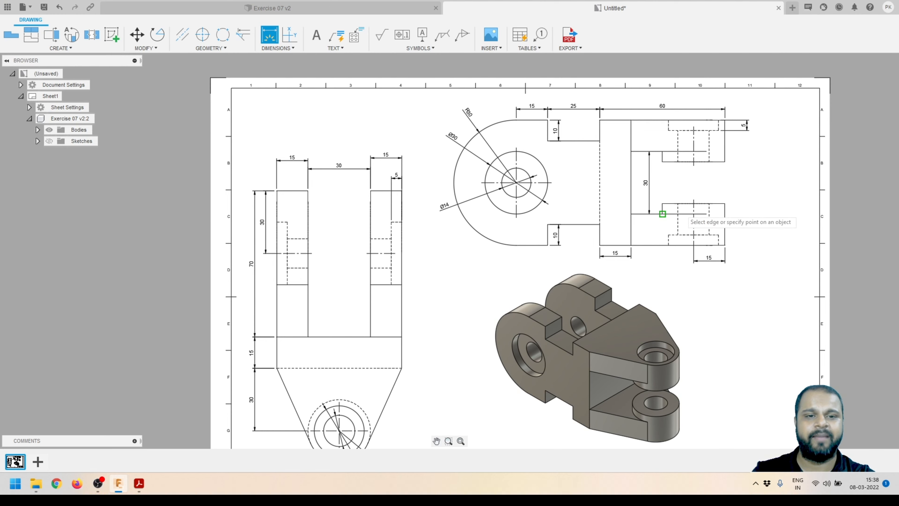
scroll(517, 231, down, 1)
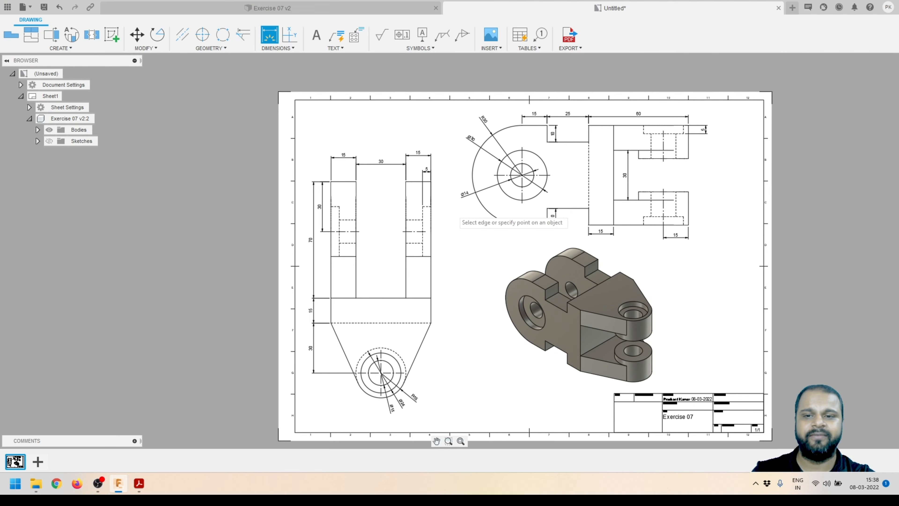
scroll(460, 217, up, 1)
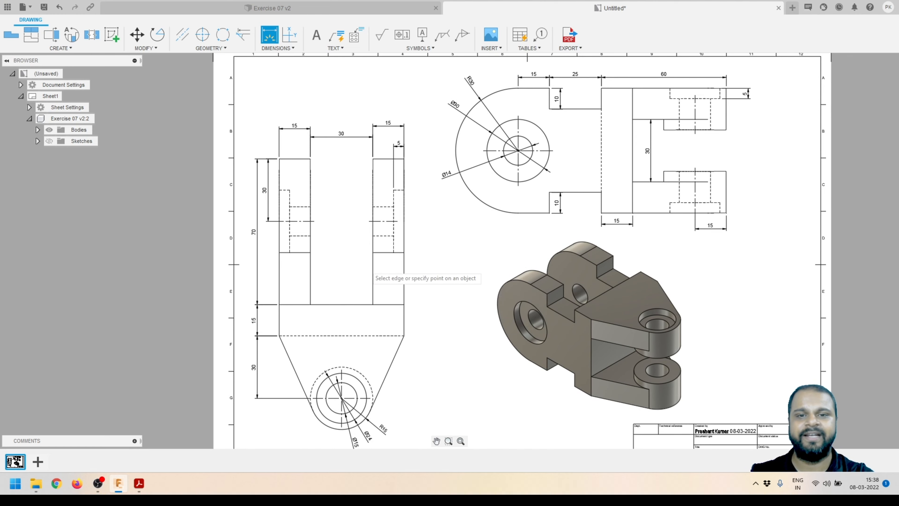
scroll(442, 301, down, 1)
scroll(437, 312, up, 1)
scroll(430, 280, down, 1)
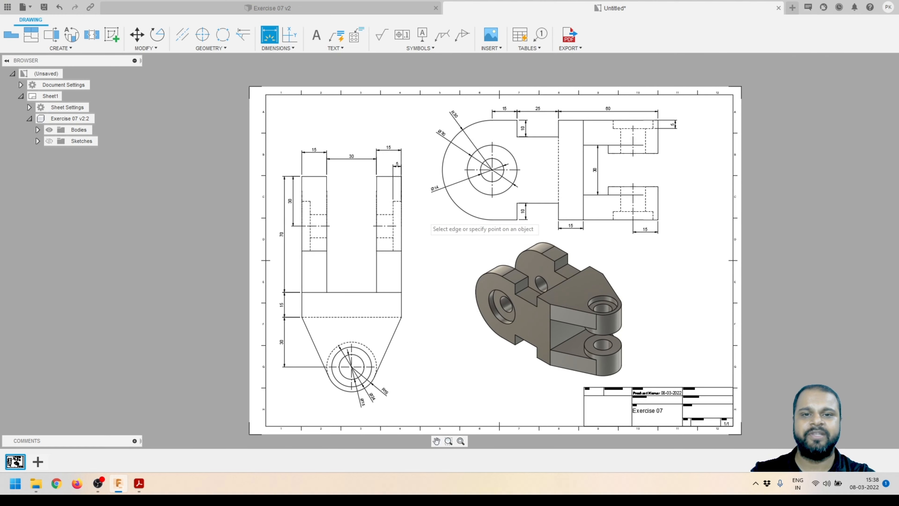
scroll(422, 231, up, 1)
scroll(439, 269, down, 1)
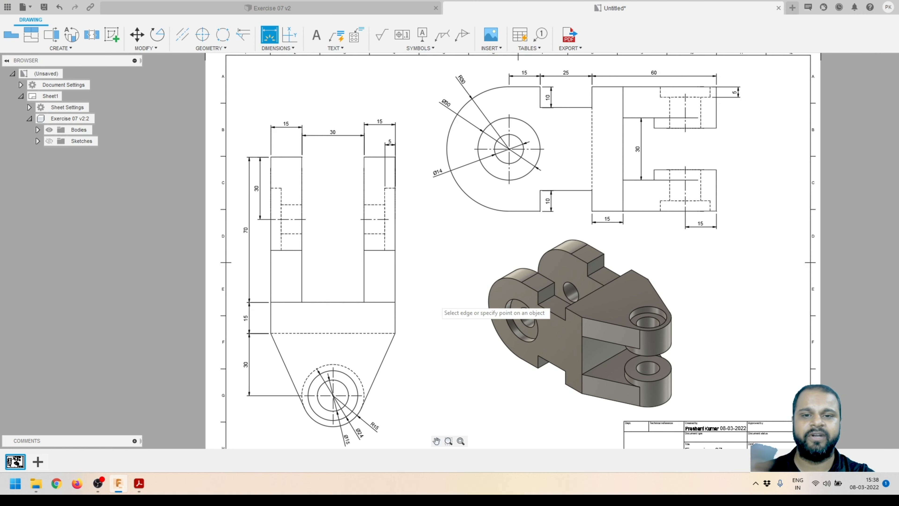
scroll(447, 287, up, 1)
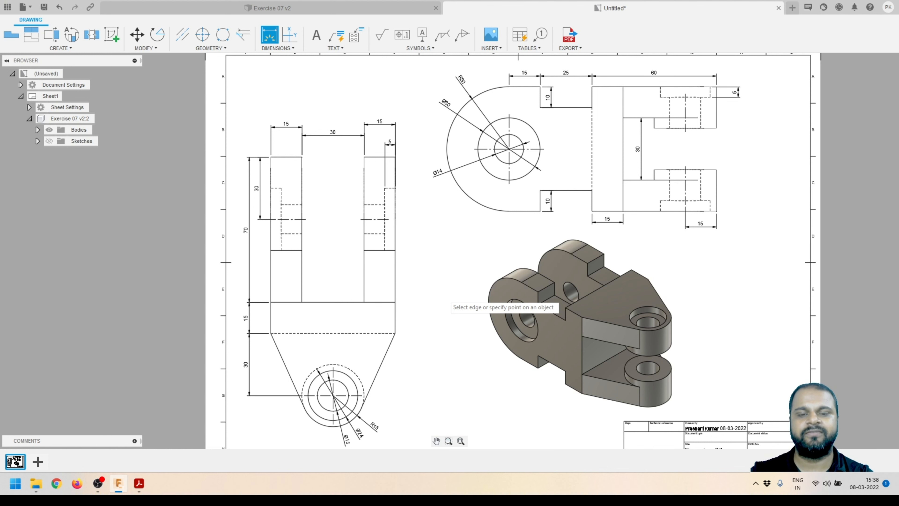
scroll(446, 301, down, 3)
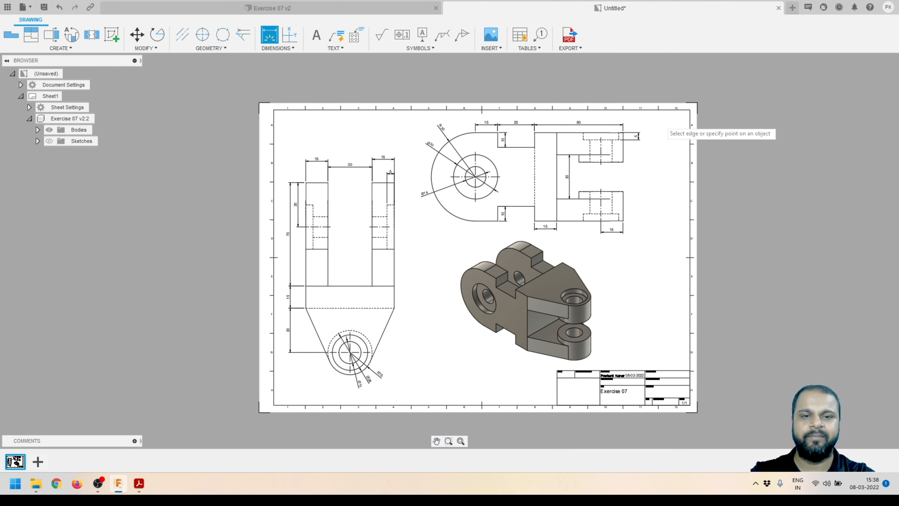
scroll(448, 338, up, 1)
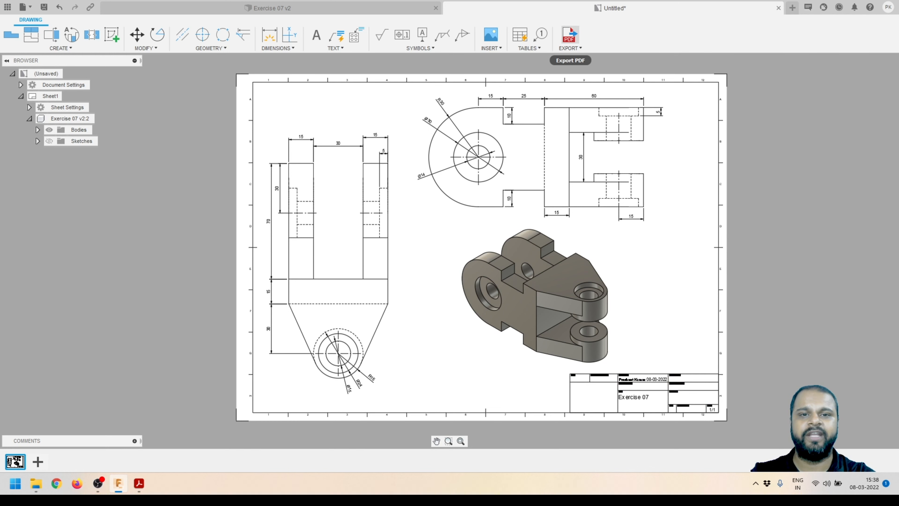
Export all sheets with lineweights to the Desktop as a PDF named Exercise 07
click(568, 35)
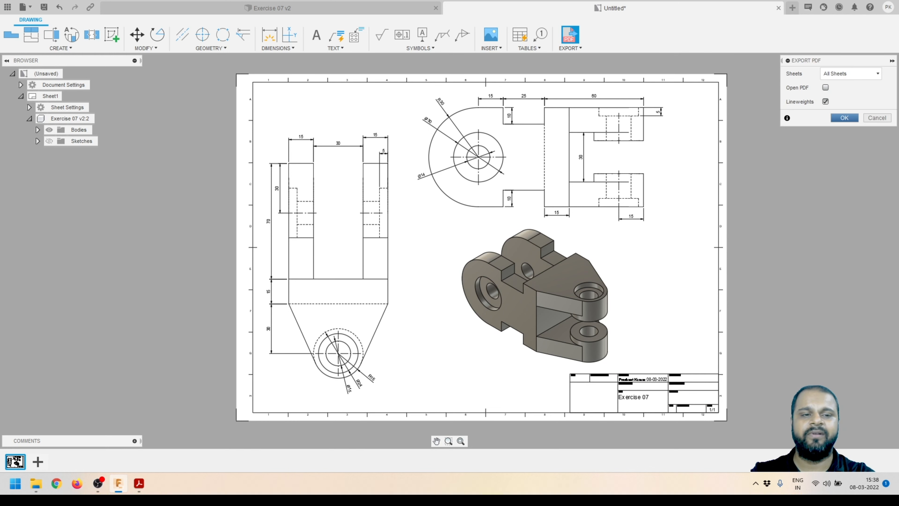
key(Return)
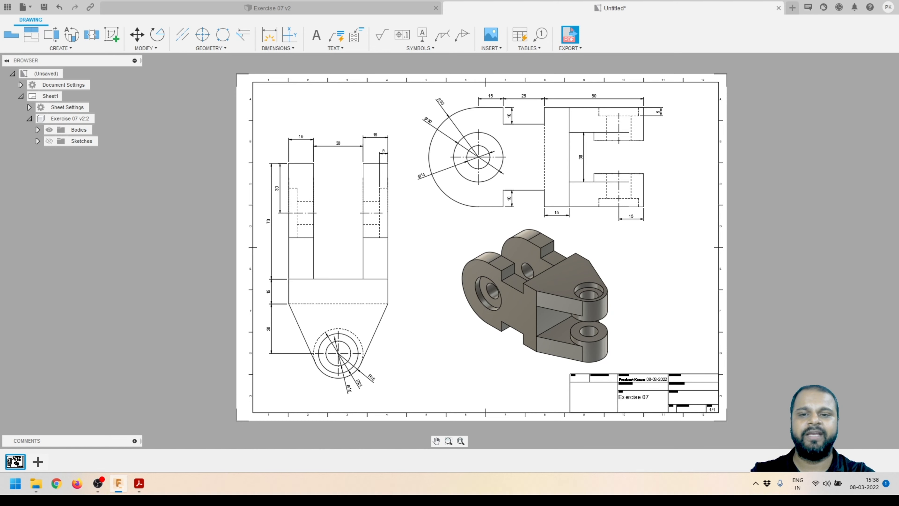
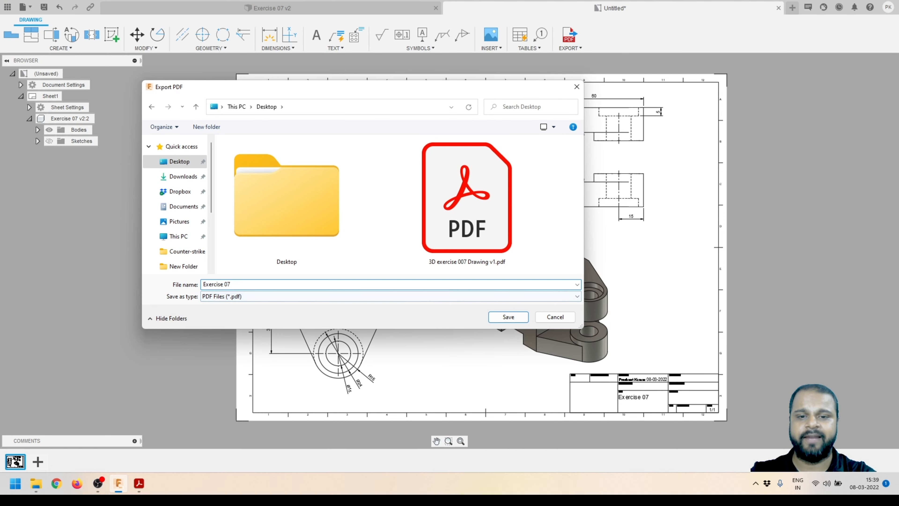
key(Return)
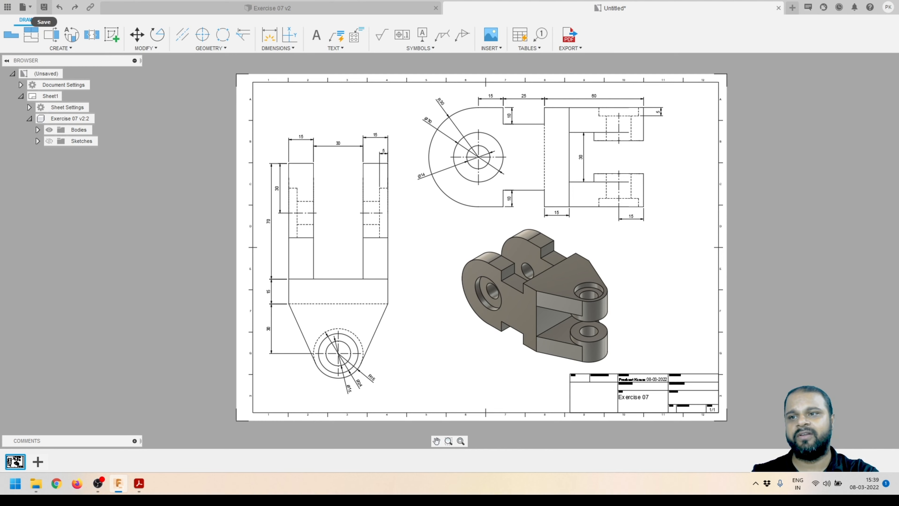
Save the drawing as Exercise 07 Drawing in the YouTube 3Diest > Exercise folder
click(44, 7)
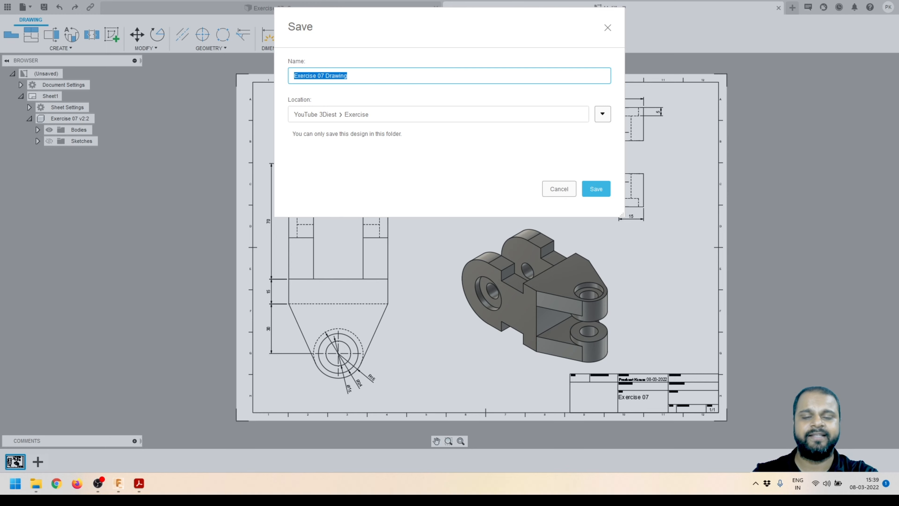
click(595, 189)
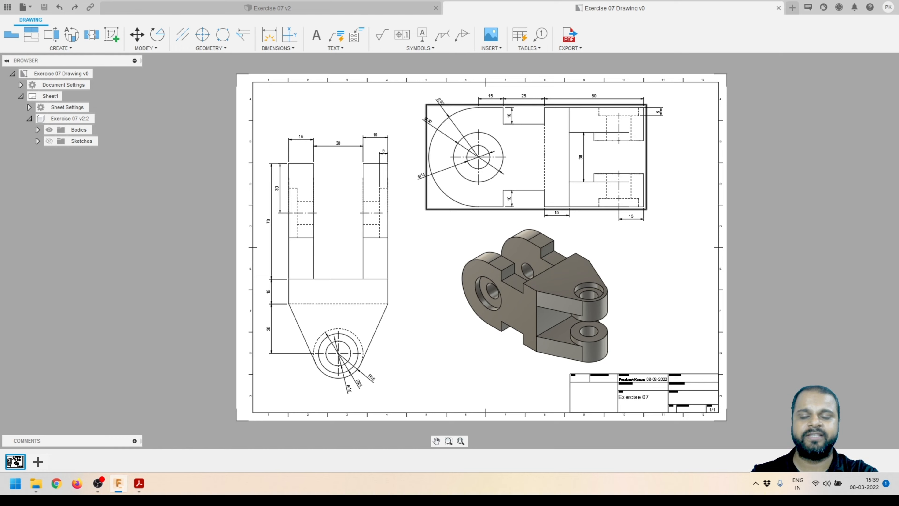
scroll(427, 114, up, 3)
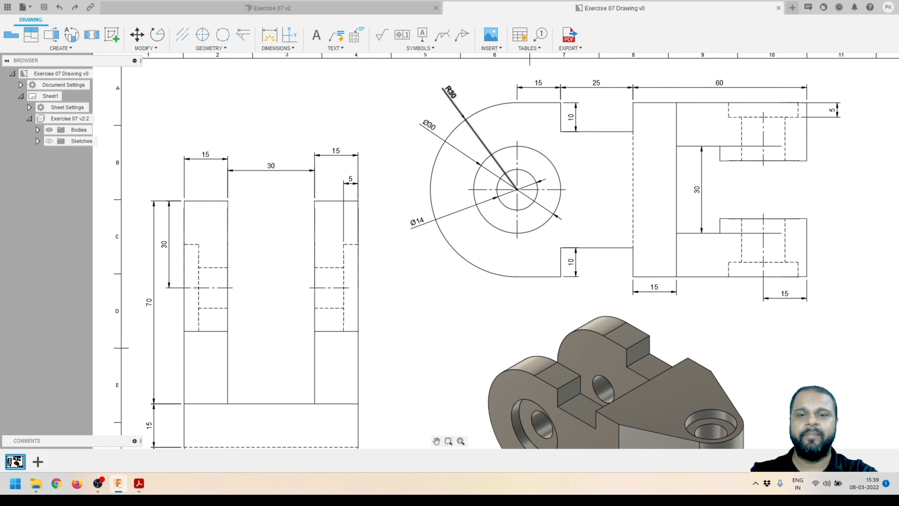
In the Exercise 07 model, set Sketch2's 30 mm counterbore circle diameter to 35 mm and save a new version described as User Saved
click(272, 8)
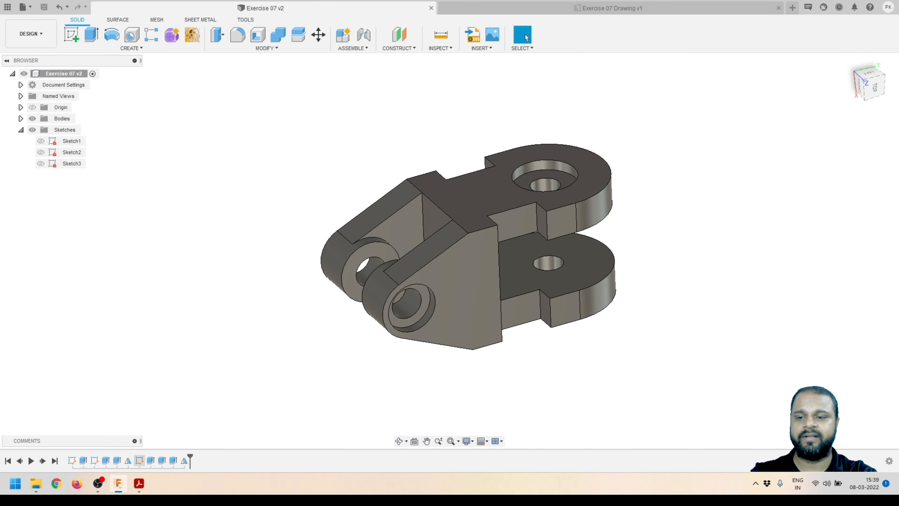
click(139, 460)
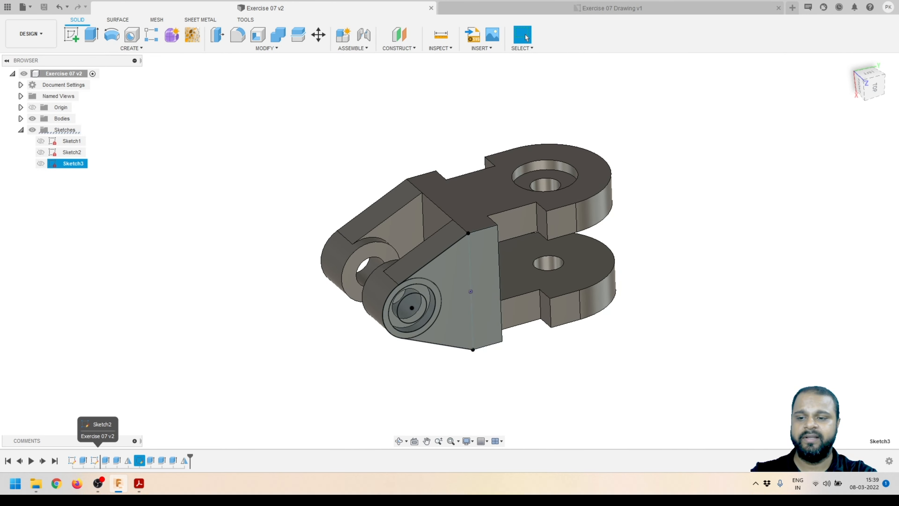
click(94, 460)
key(Escape)
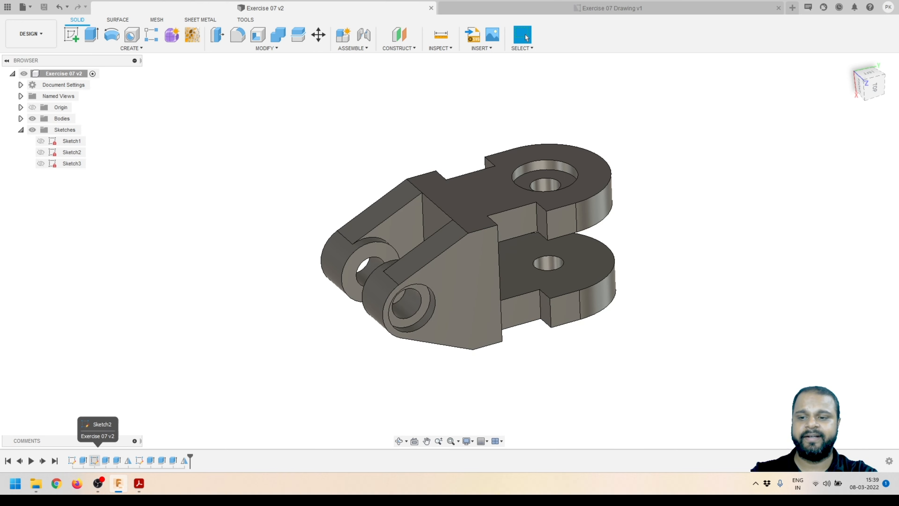
double_click(94, 460)
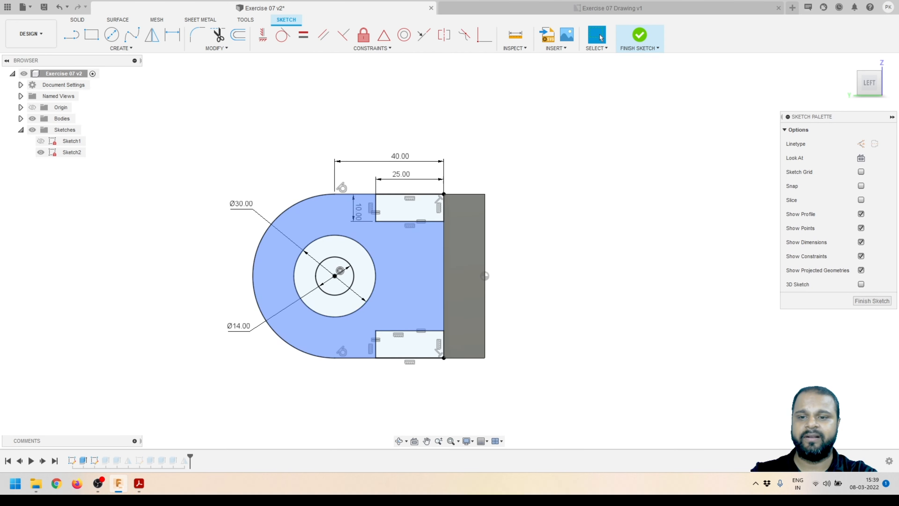
double_click(237, 195)
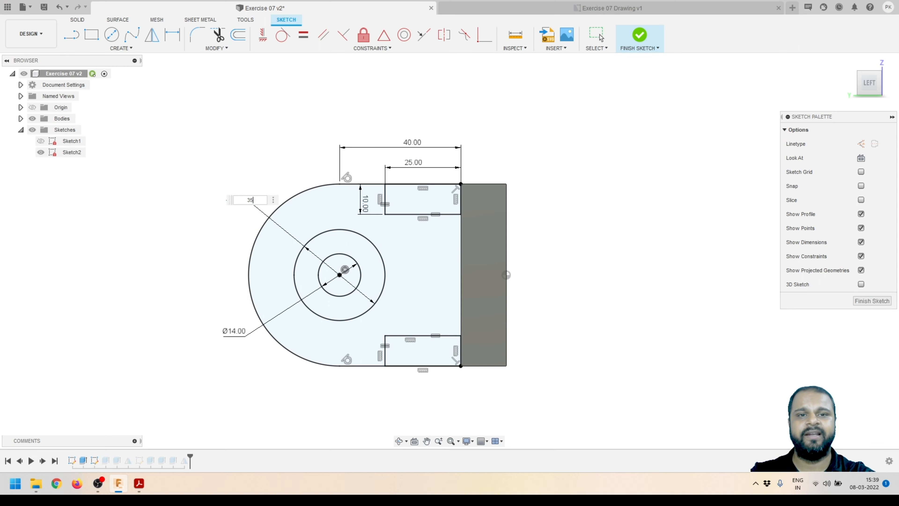
click(639, 34)
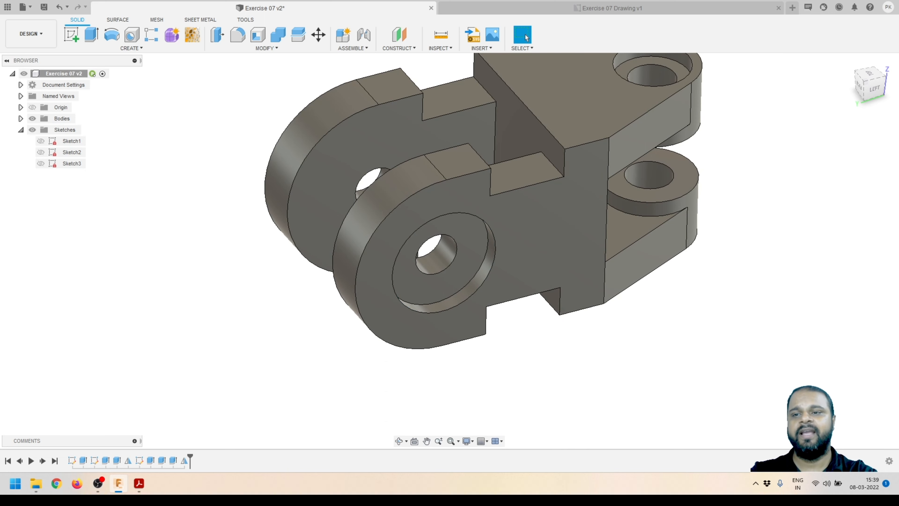
click(44, 7)
key(Return)
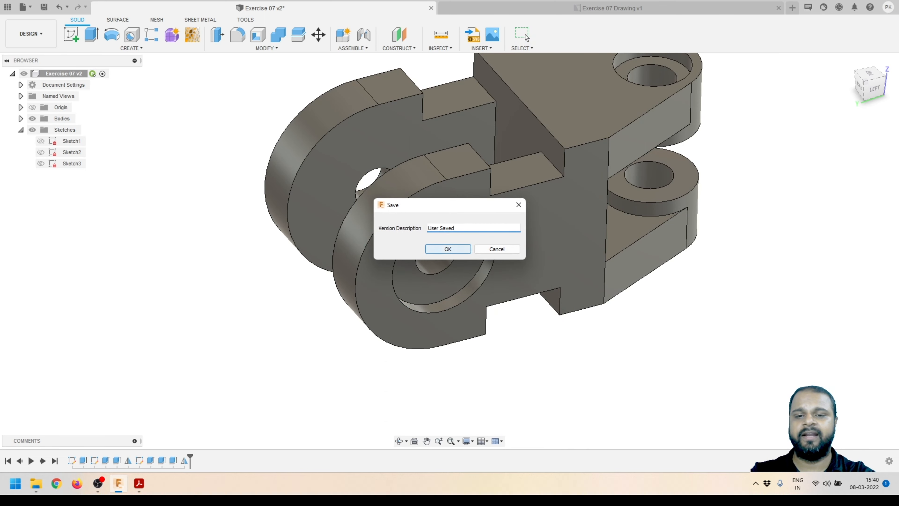
Switch to the Exercise 07 drawing and examine its views and counterbore diameter dimension against the revised model
scroll(442, 232, down, 3)
scroll(450, 142, up, 2)
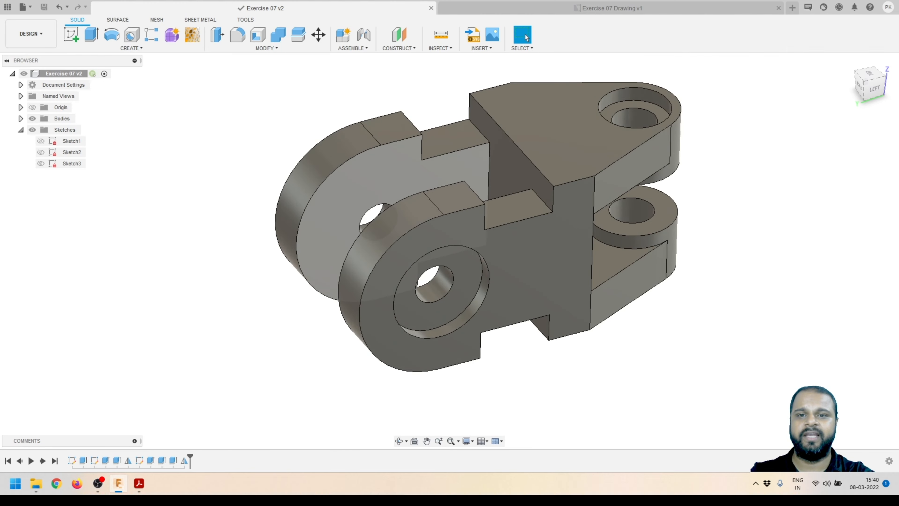
click(611, 8)
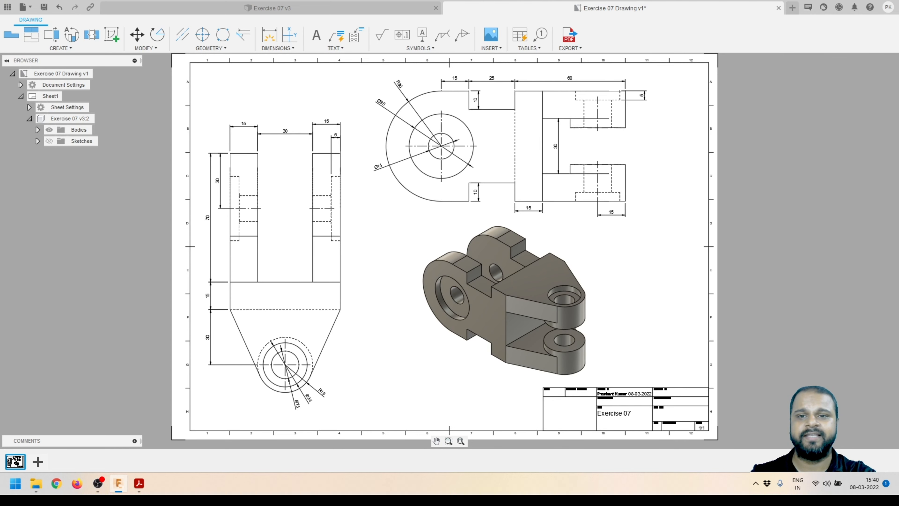
scroll(393, 105, up, 2)
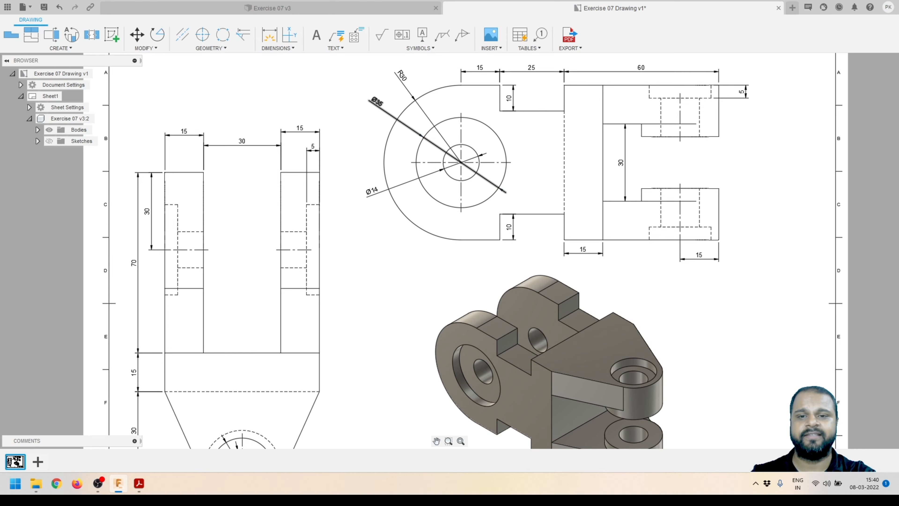
scroll(491, 123, down, 2)
scroll(459, 201, down, 1)
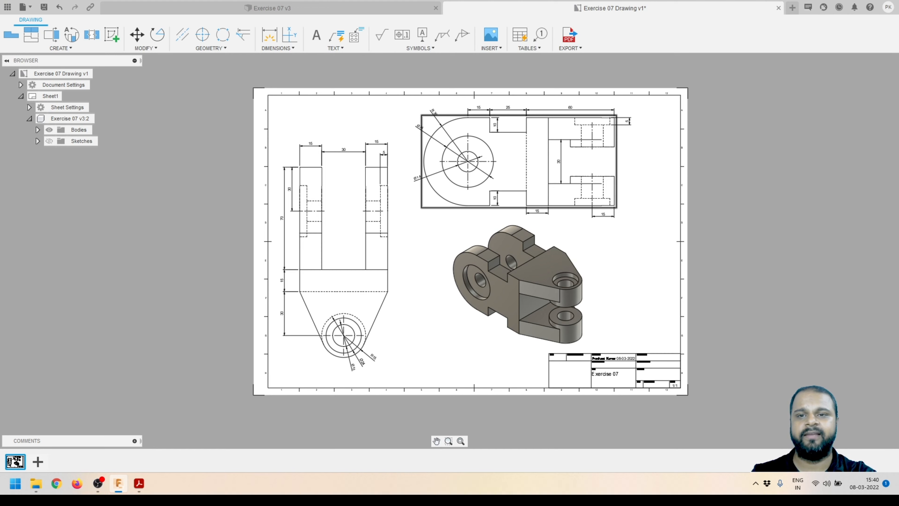
scroll(440, 138, up, 2)
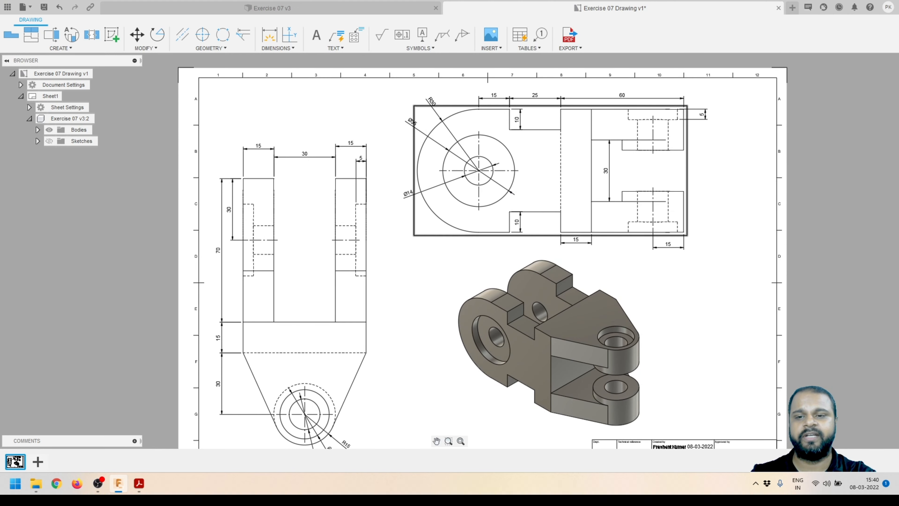
scroll(407, 183, down, 2)
scroll(372, 302, up, 1)
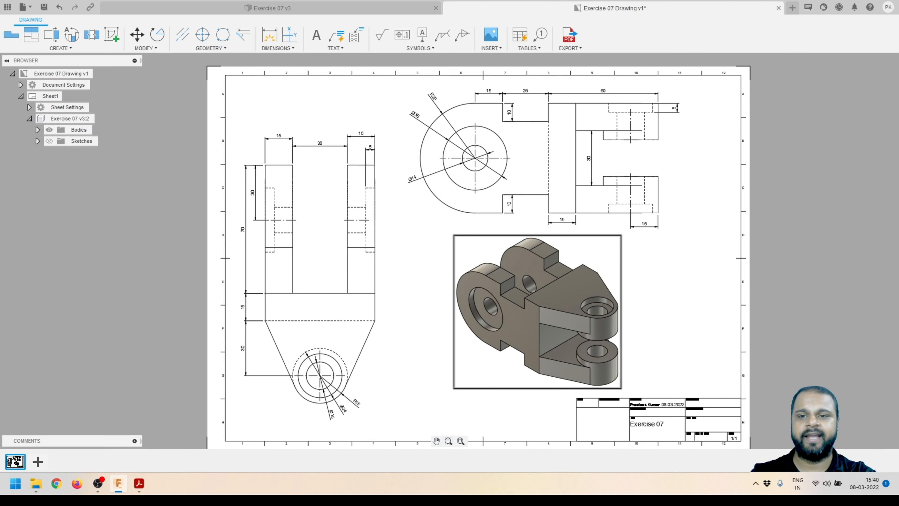